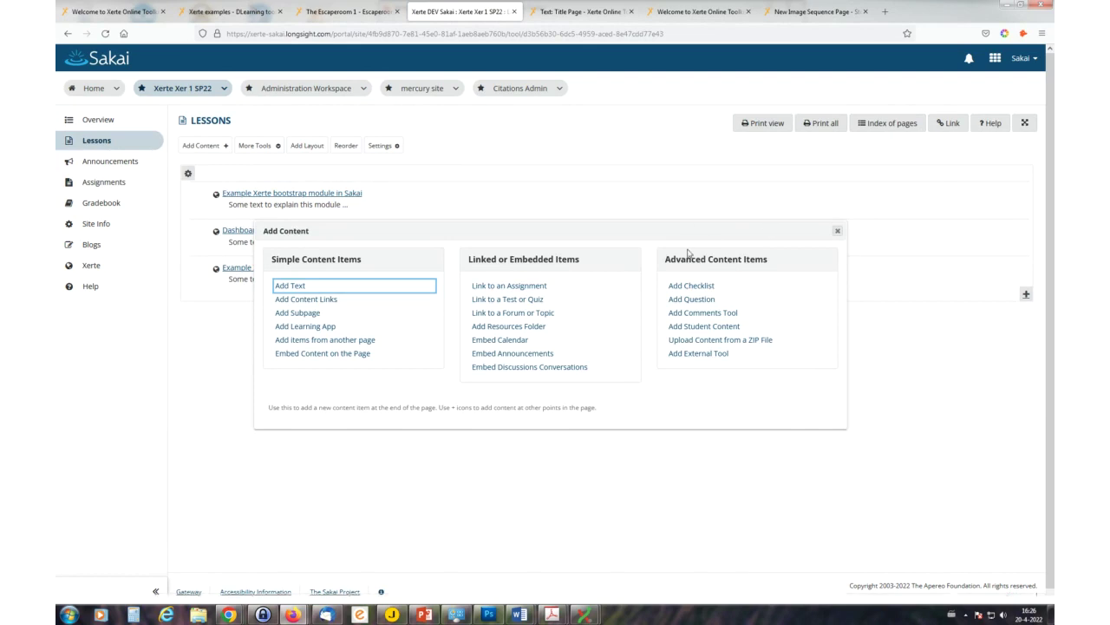
# - Add a Xerte external tool item titled 'Test Xerte' with the module's launch URL and a short description
pyautogui.click(704, 356)
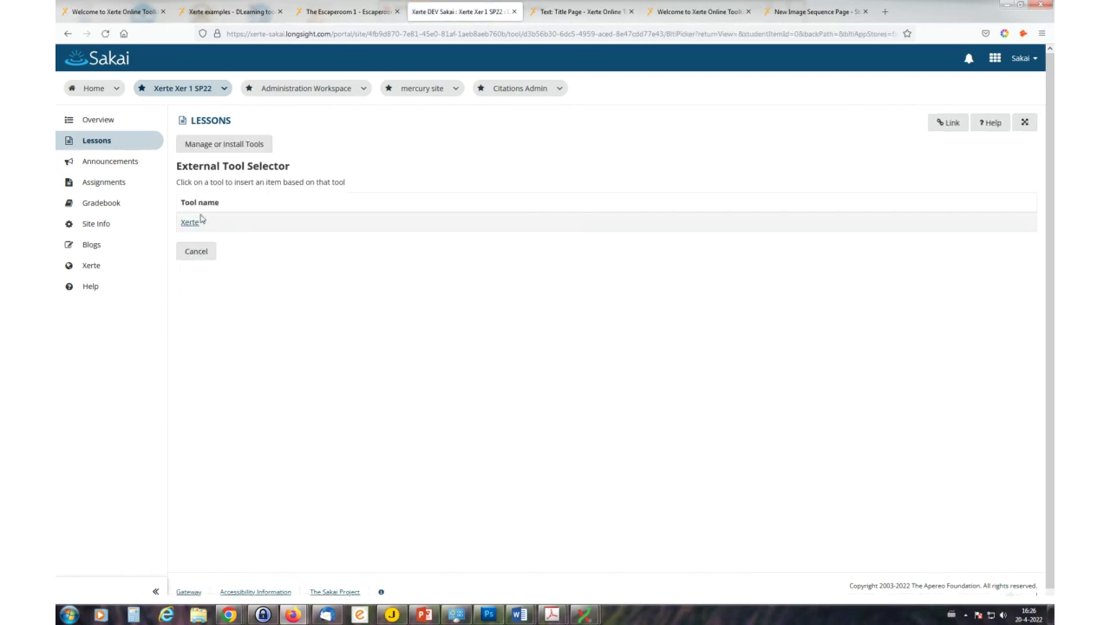
pyautogui.click(189, 221)
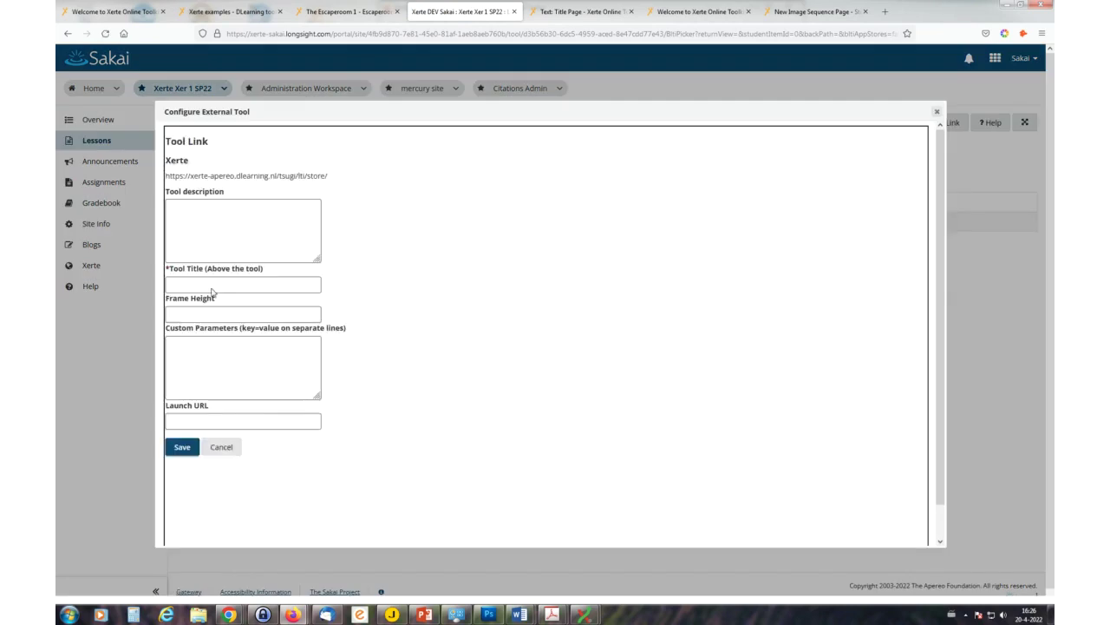
pyautogui.click(211, 422)
pyautogui.hotkey('ctrl', 'v')
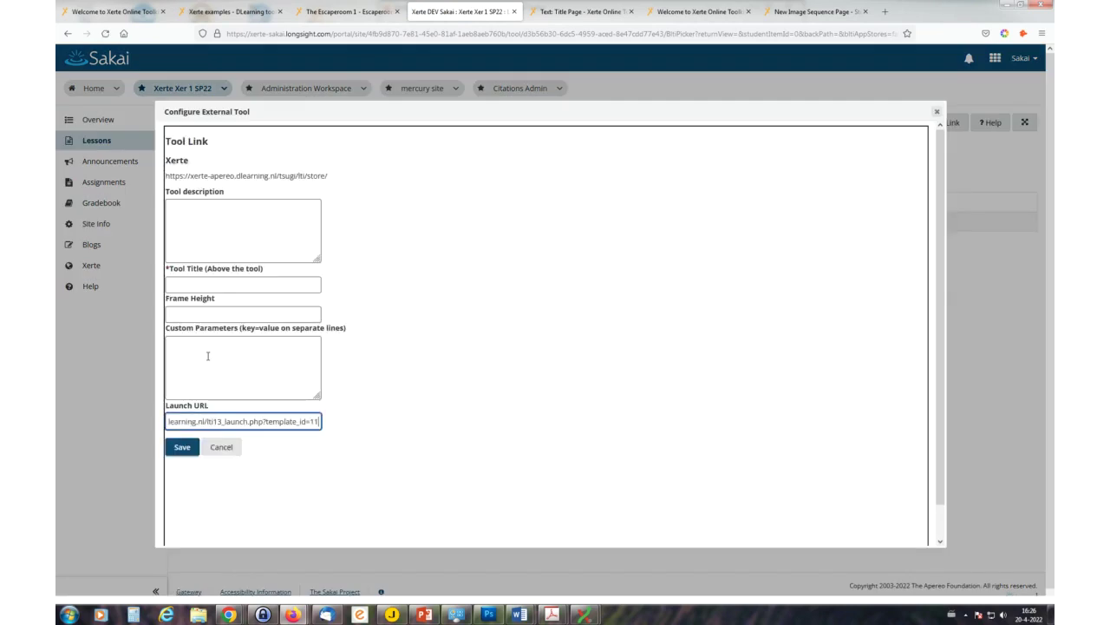
pyautogui.click(213, 210)
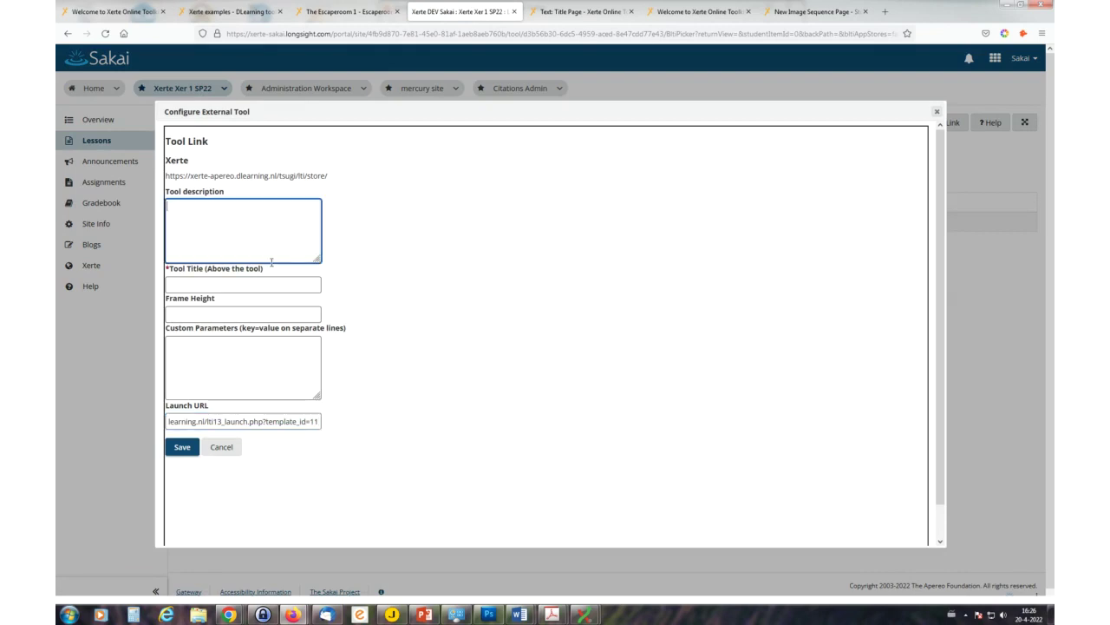
pyautogui.write('ngforewgh')
pyautogui.click(191, 285)
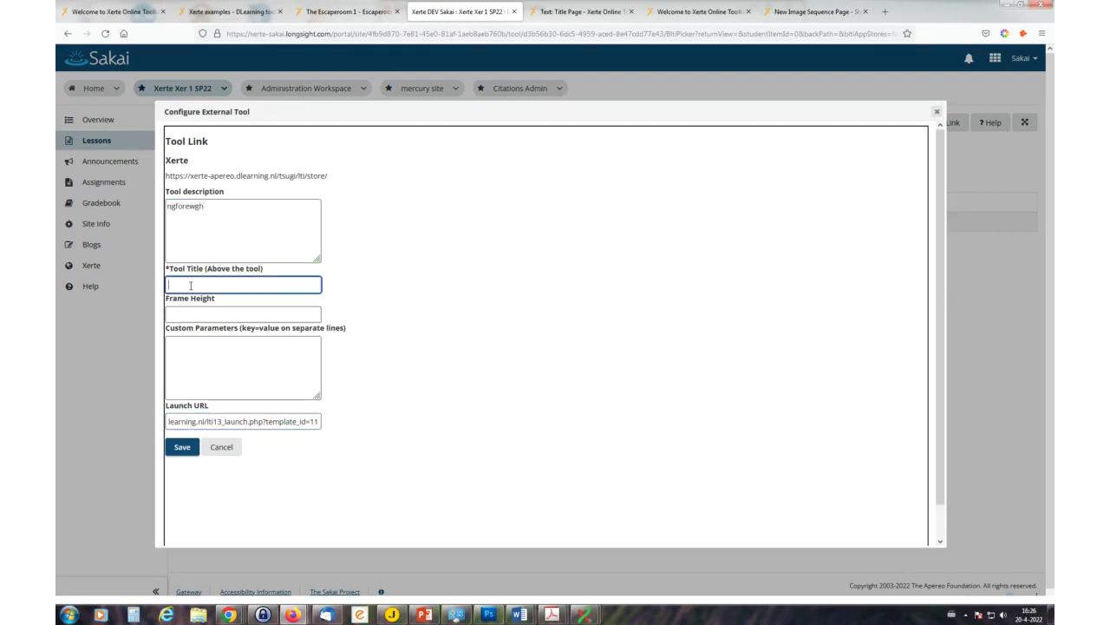
pyautogui.write('Test Xerte')
pyautogui.click(183, 450)
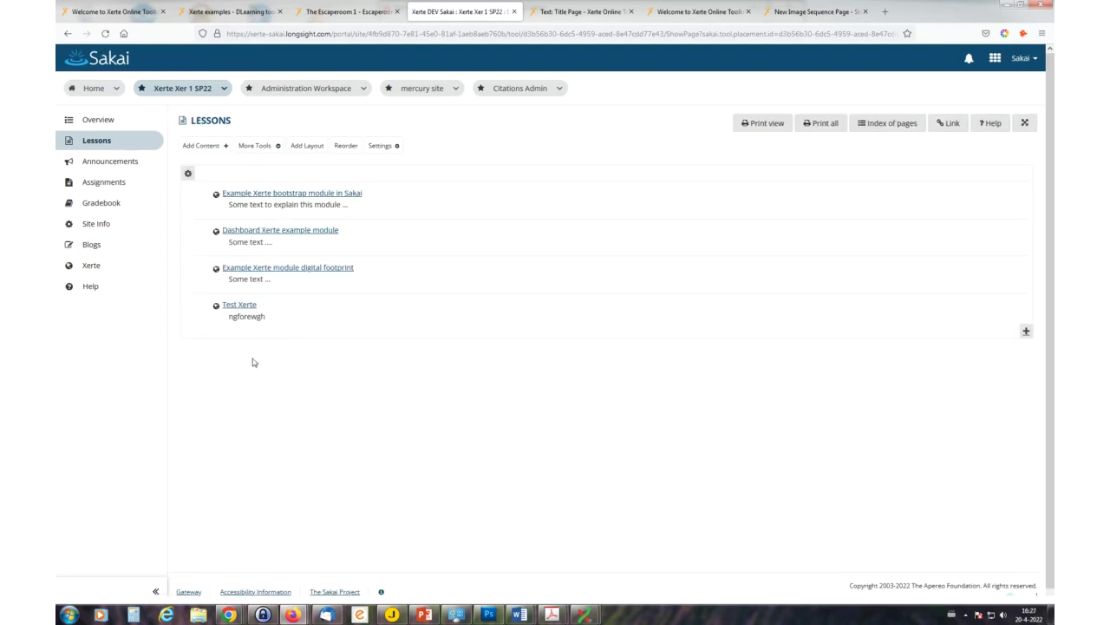
# - Launch Test Xerte, advance the embedded Xerte module two pages, and go to Assignments
pyautogui.click(242, 306)
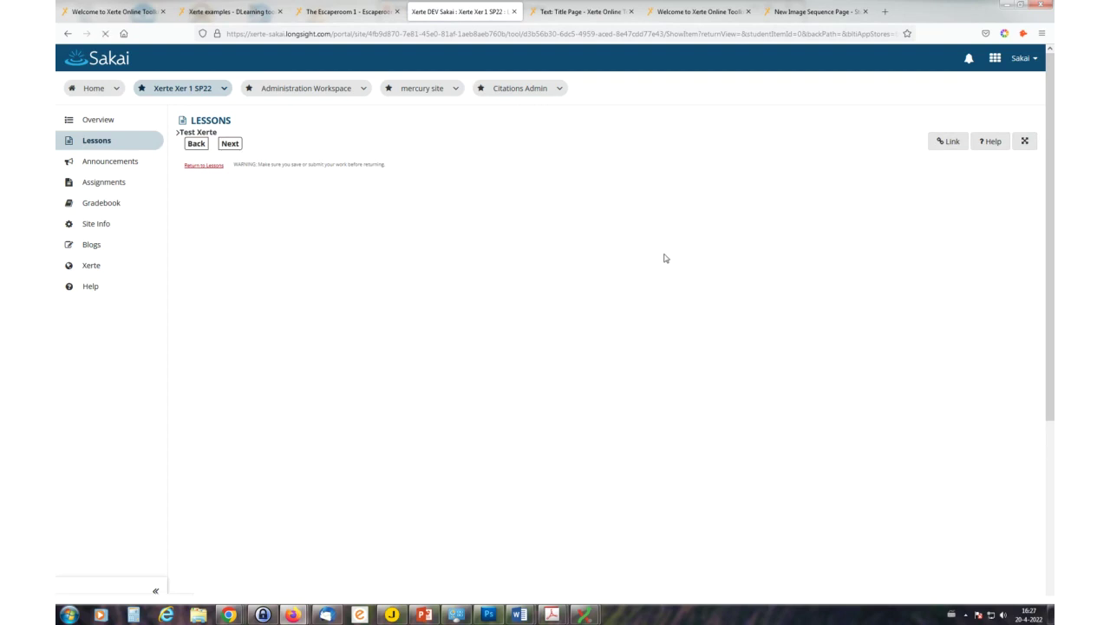
pyautogui.scroll(-5, 642, 265)
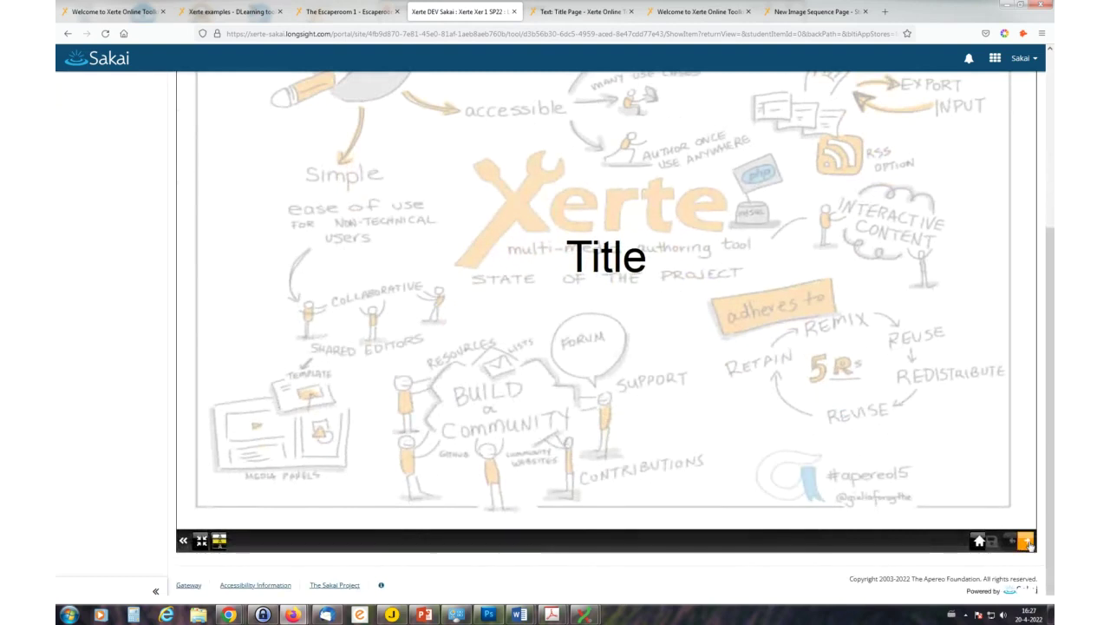
pyautogui.click(1027, 542)
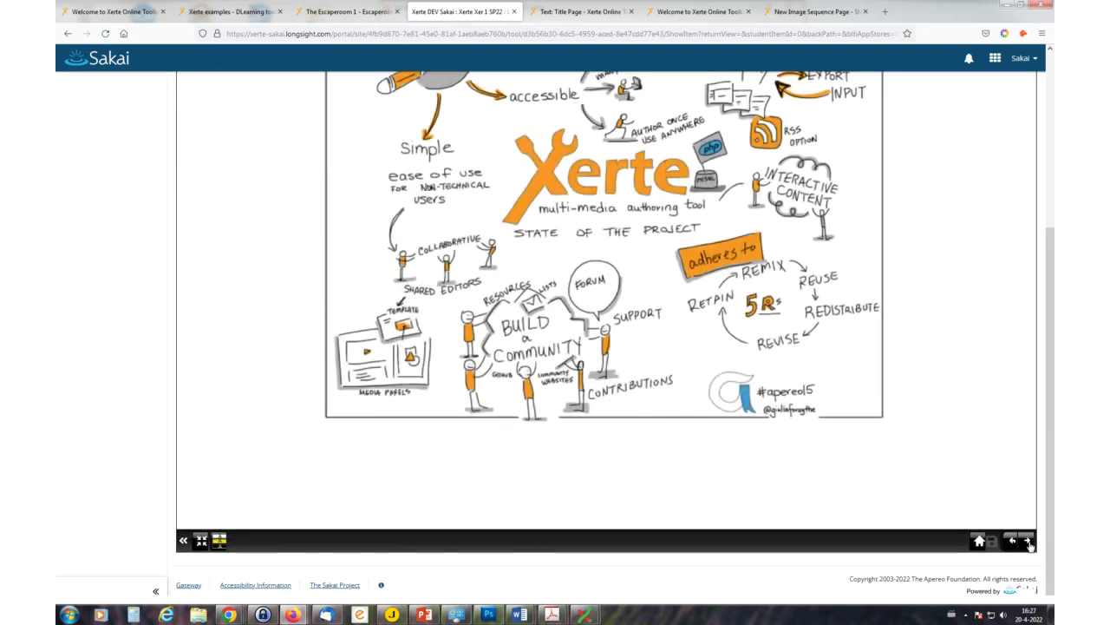
pyautogui.click(1029, 543)
pyautogui.scroll(5, 868, 367)
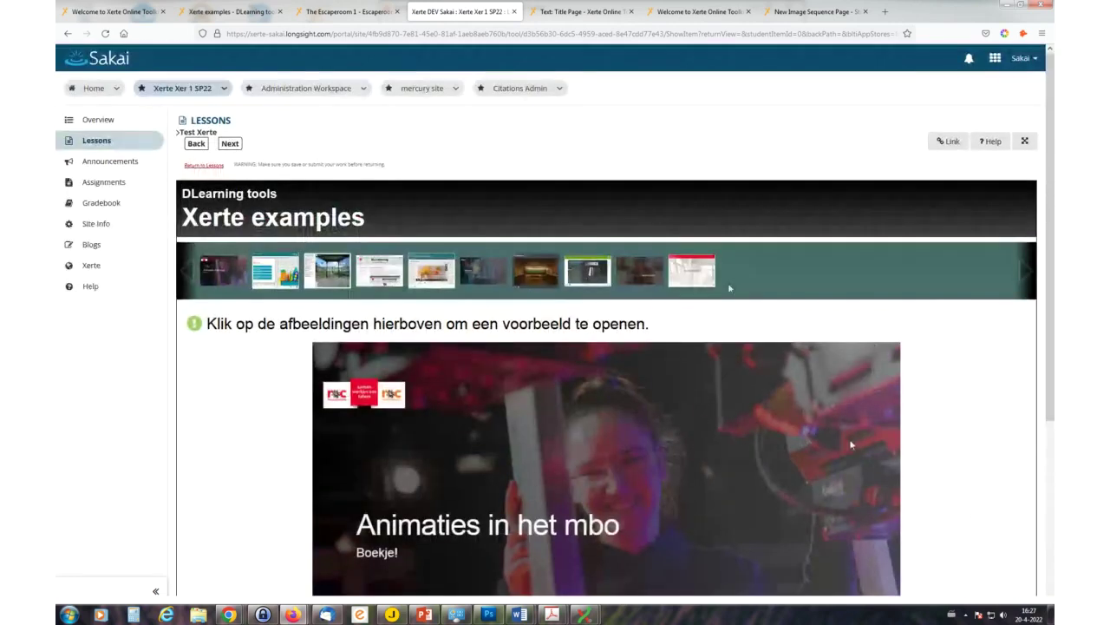
pyautogui.click(104, 183)
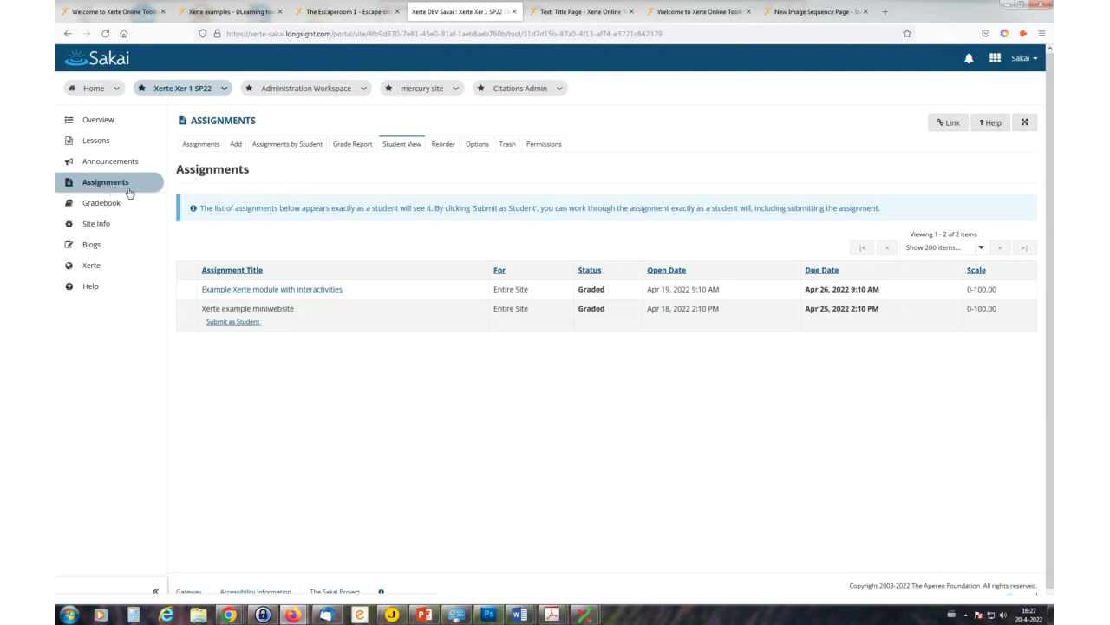
# - Create a new assignment titled 'Test X 2' with brief instructions
pyautogui.click(200, 150)
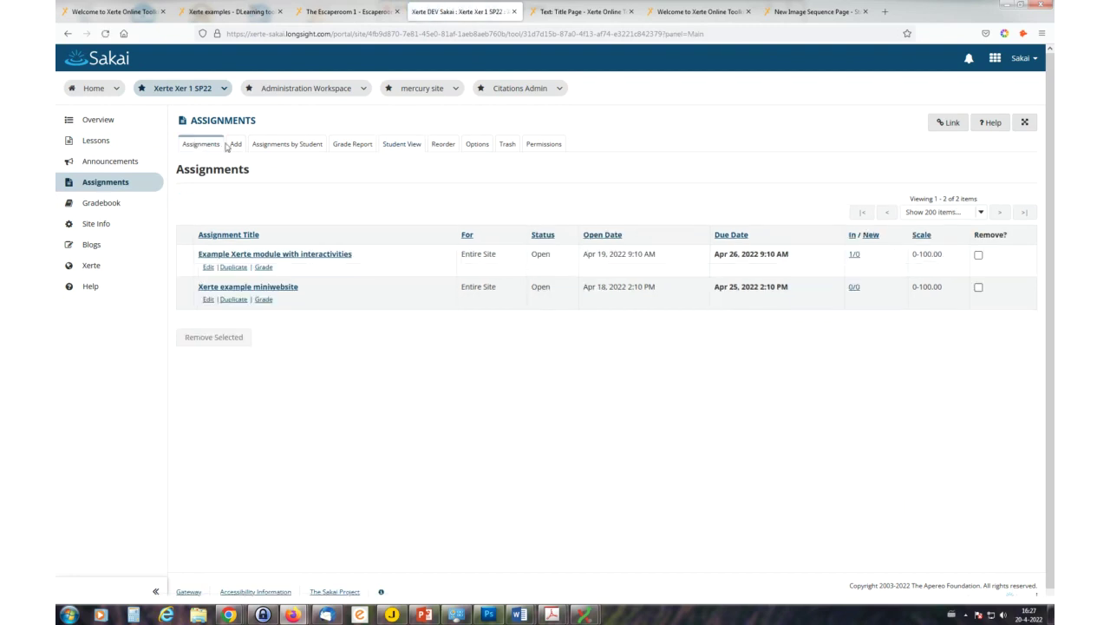
pyautogui.click(234, 144)
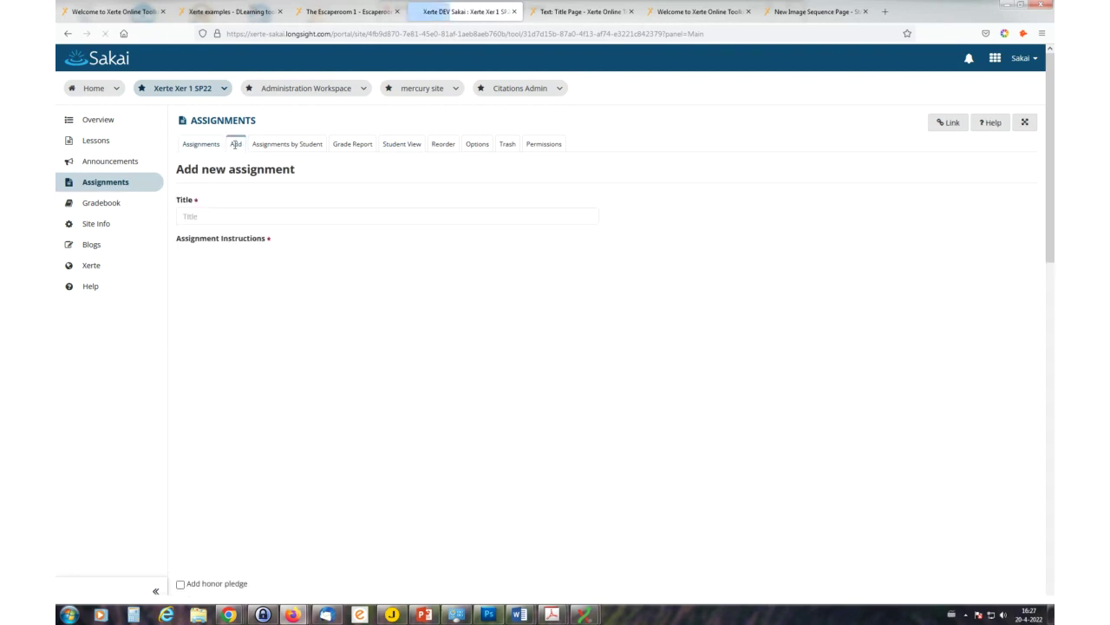
pyautogui.click(193, 217)
pyautogui.write('Test X 2')
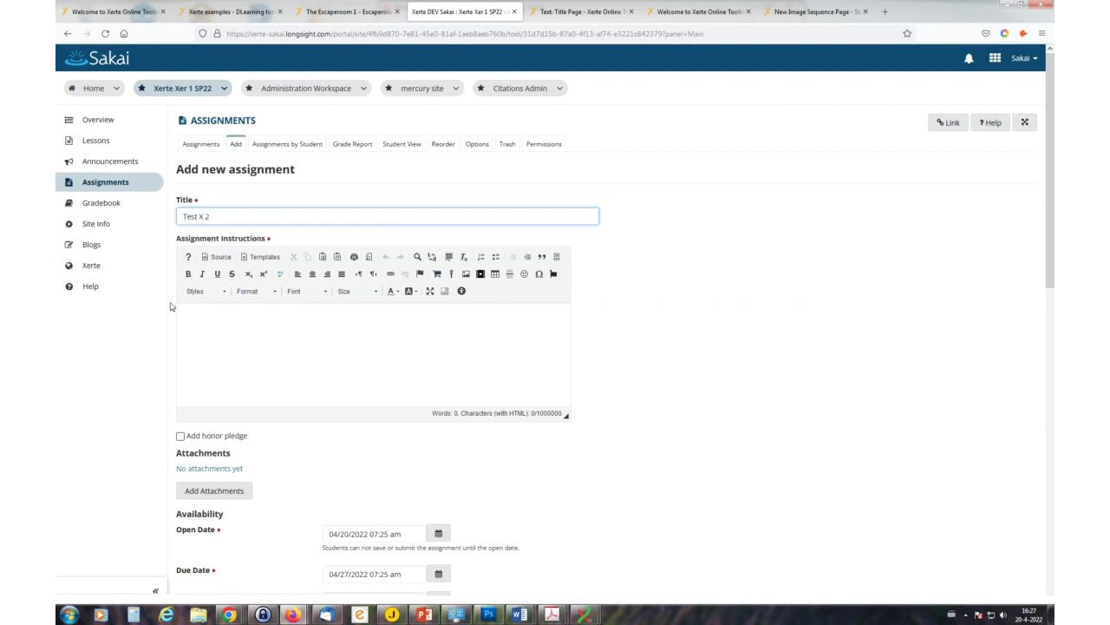
pyautogui.click(204, 319)
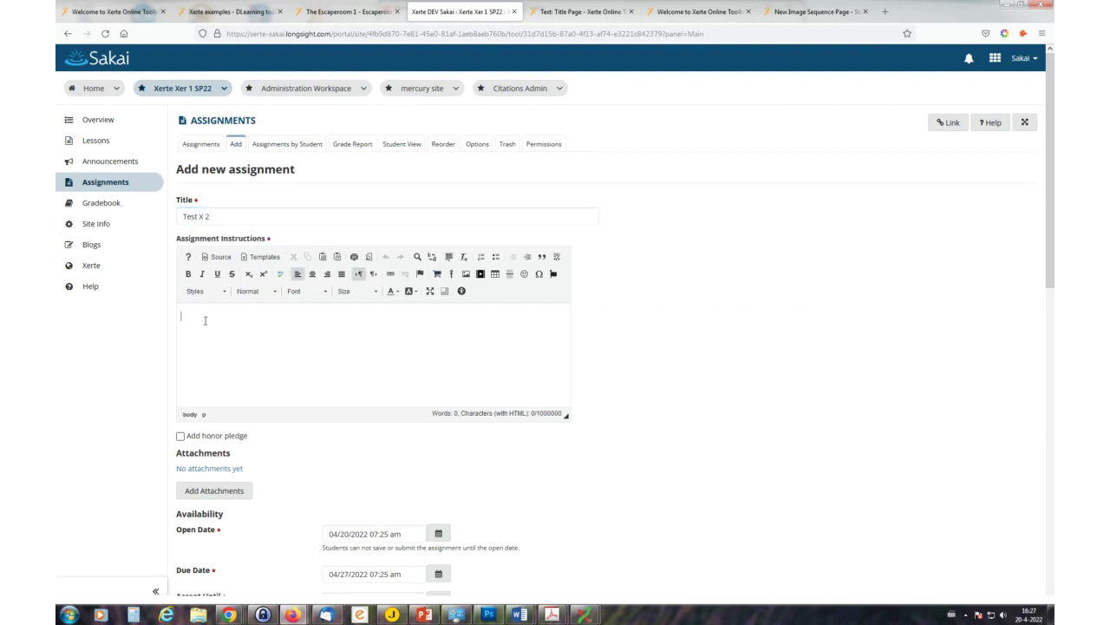
pyautogui.write('gfjpthjg')
# - Bring up the assignment's Submission Type choices
pyautogui.scroll(-3, 278, 434)
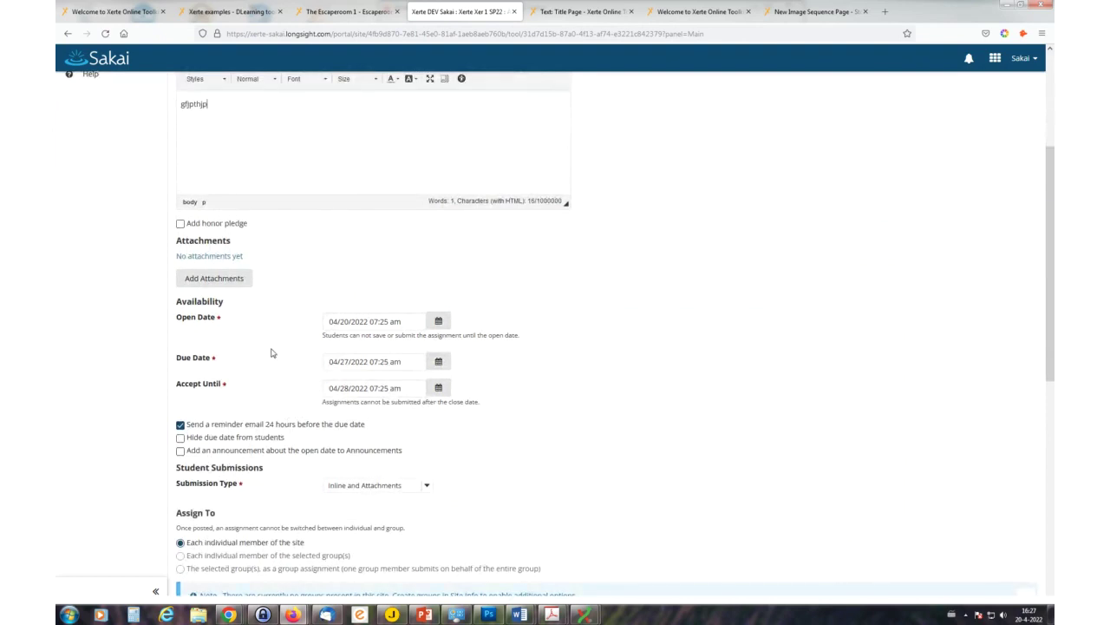
pyautogui.scroll(-1, 270, 352)
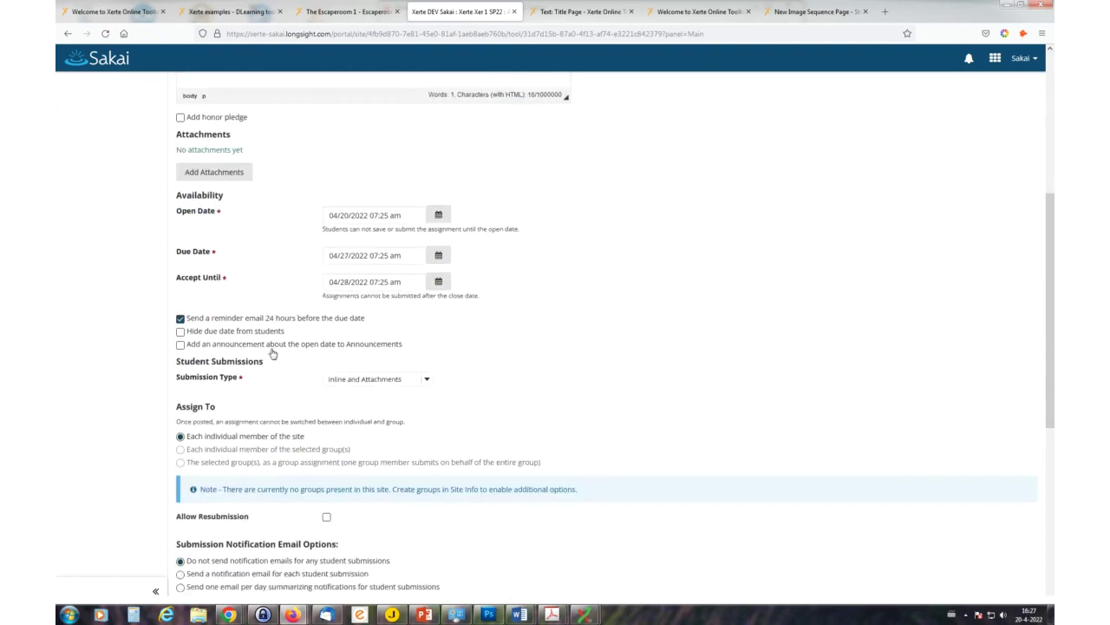
pyautogui.scroll(-4, 272, 352)
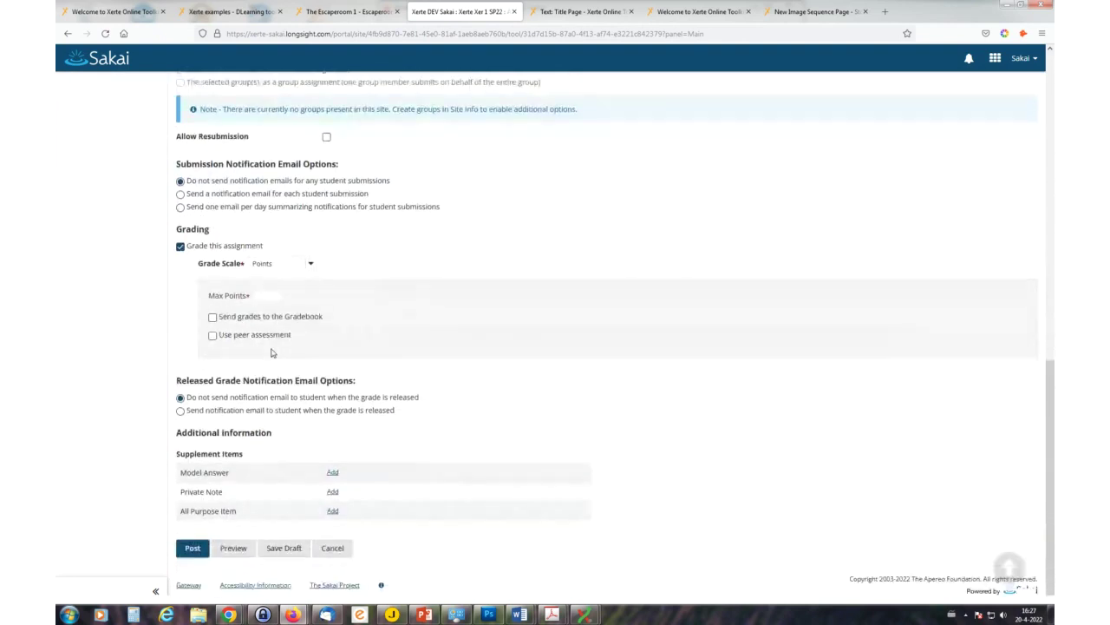
pyautogui.scroll(6, 272, 352)
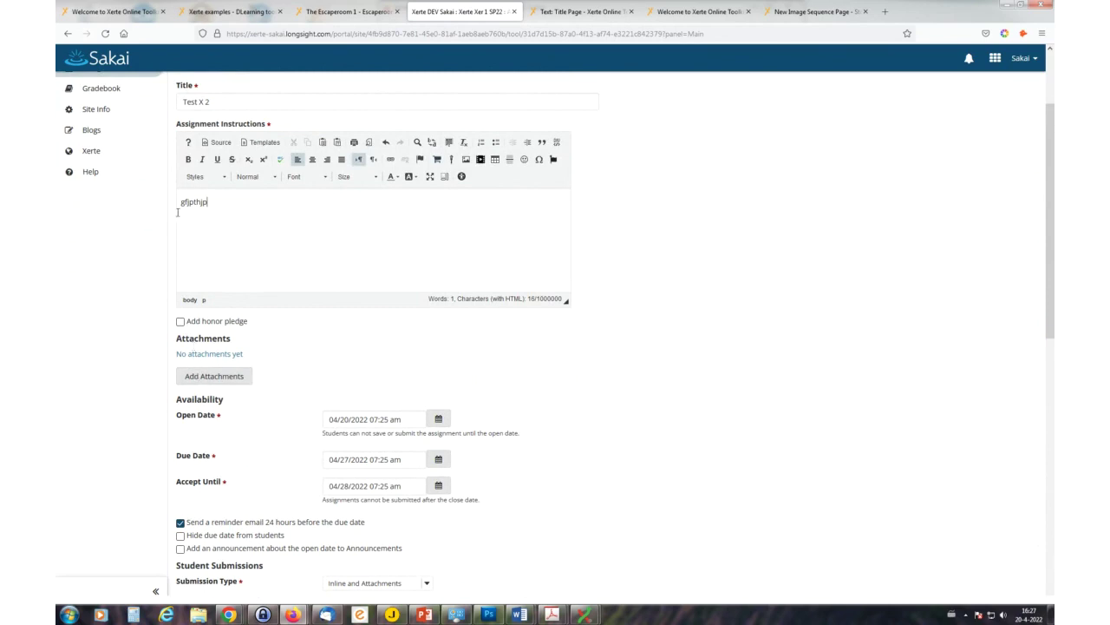
pyautogui.scroll(-3, 290, 387)
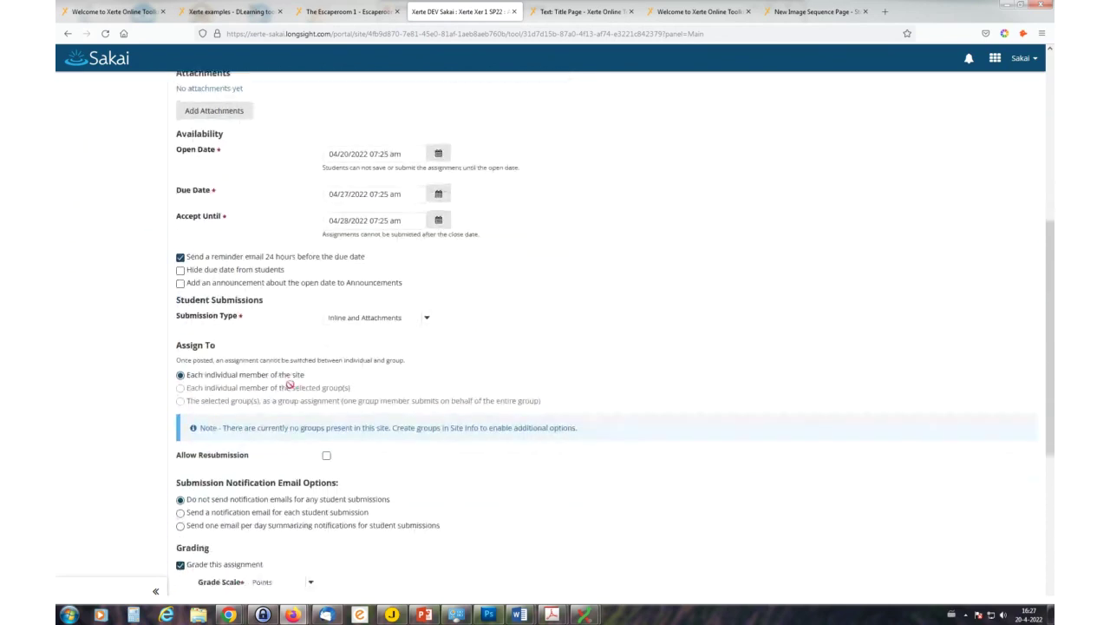
pyautogui.click(382, 320)
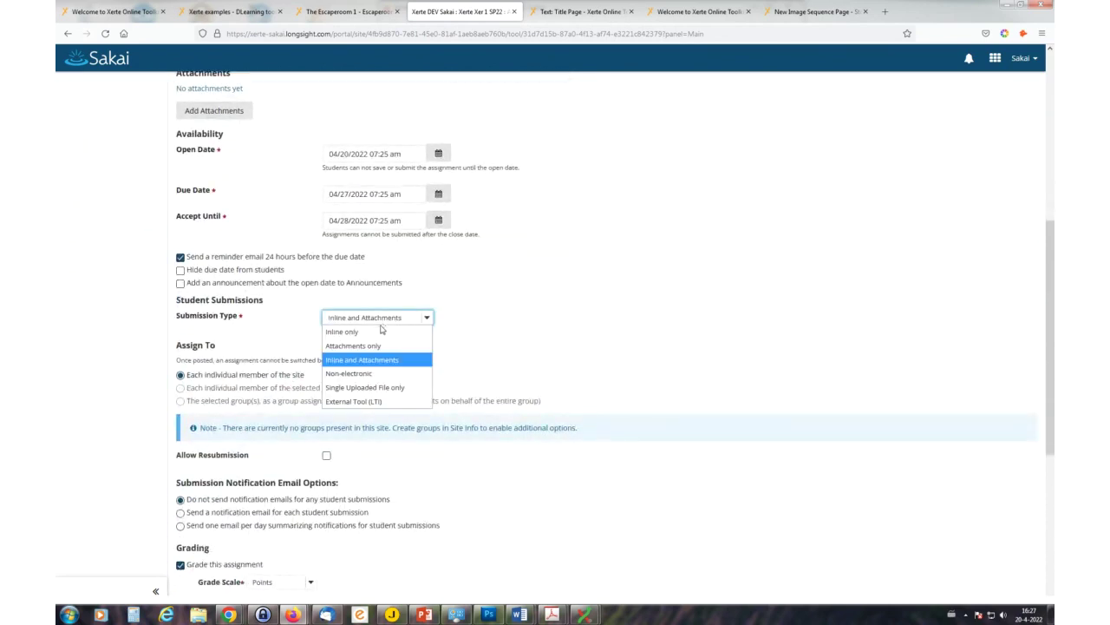
# - Set the submission type to External Tool (LTI) and bring up the external tool picker
pyautogui.click(369, 401)
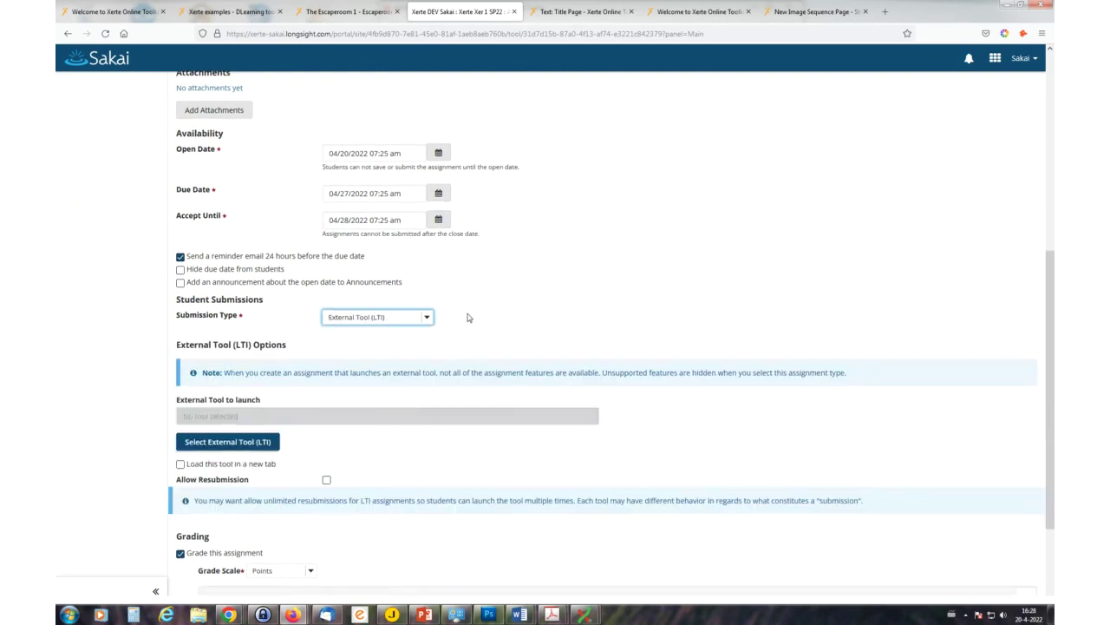
pyautogui.scroll(-2, 459, 337)
pyautogui.click(274, 311)
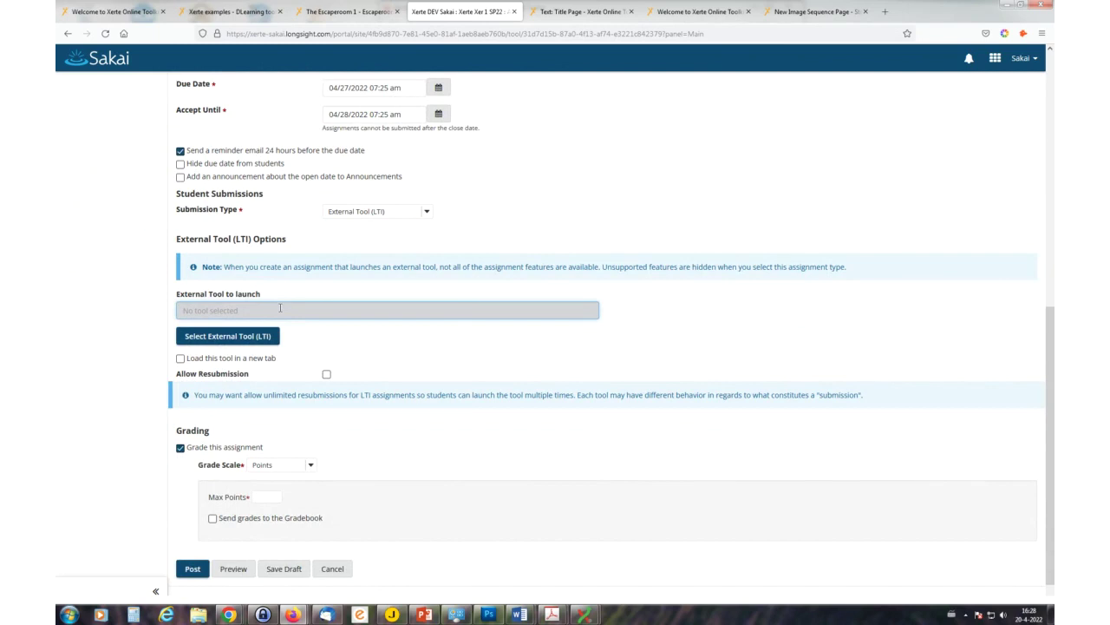
pyautogui.scroll(-1, 294, 309)
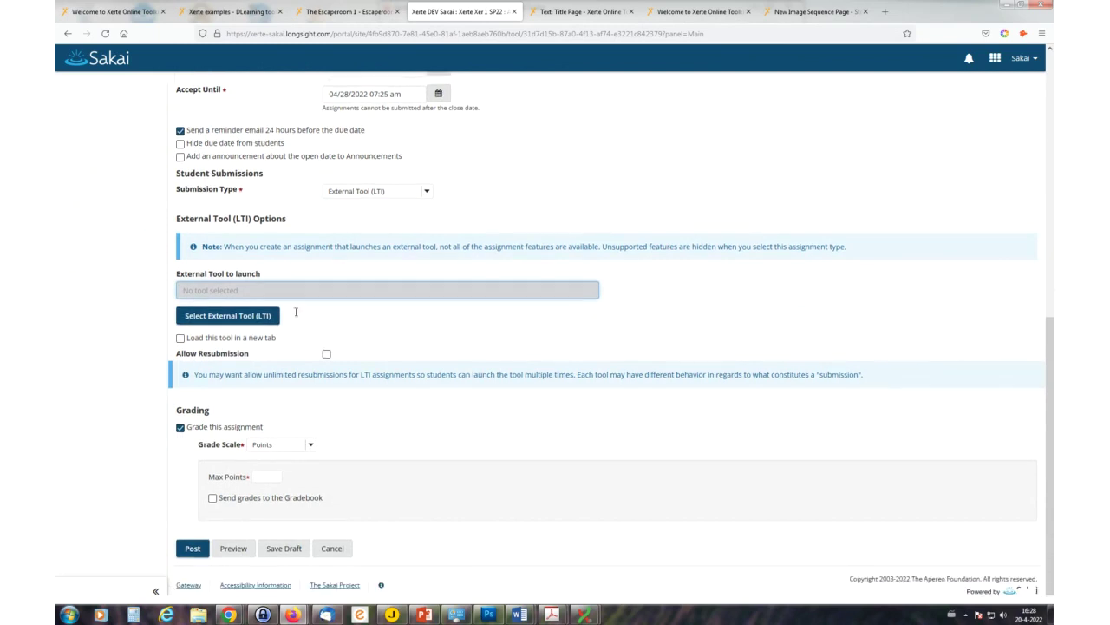
pyautogui.scroll(5, 299, 324)
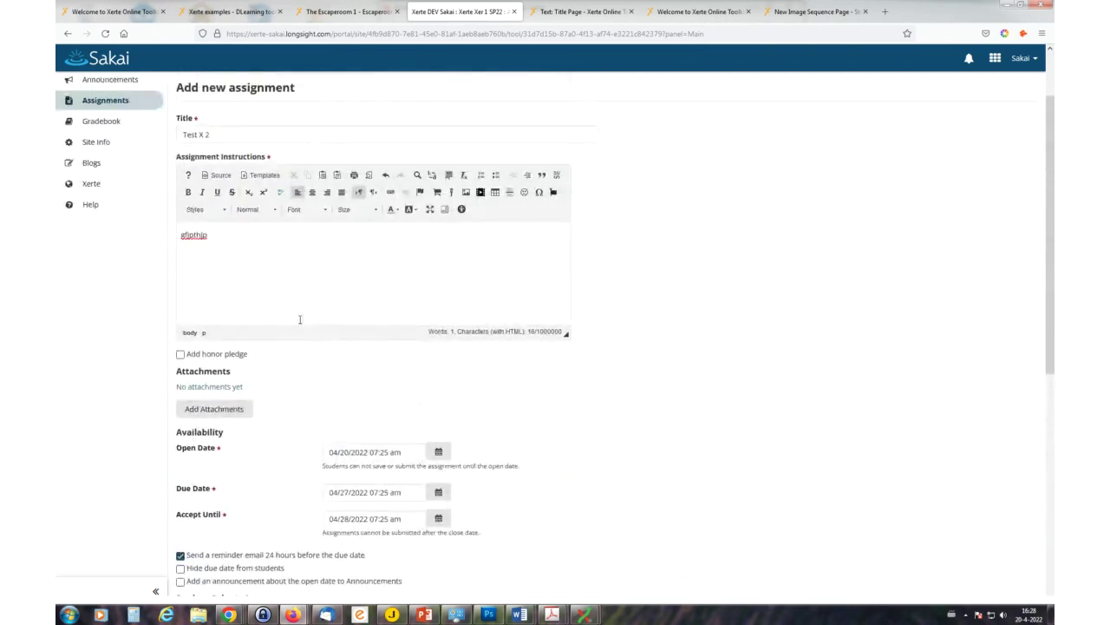
pyautogui.scroll(-5, 300, 321)
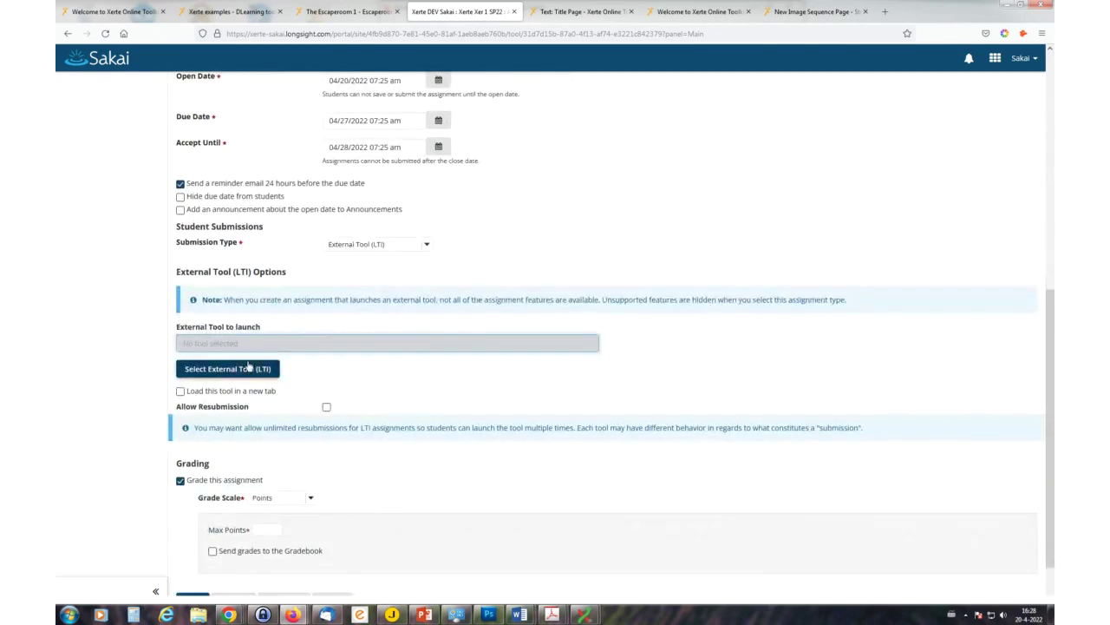
pyautogui.click(245, 370)
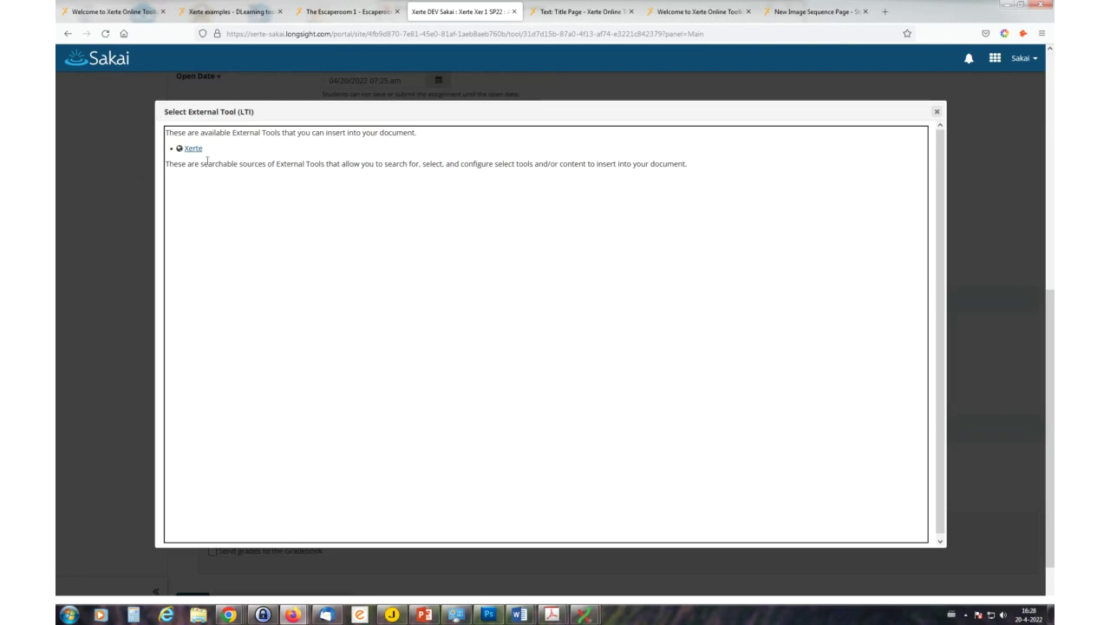
# - Link Xerte with a saved launch URL, a description and title 'Test X23', accepting the rename to Test X2
pyautogui.click(193, 149)
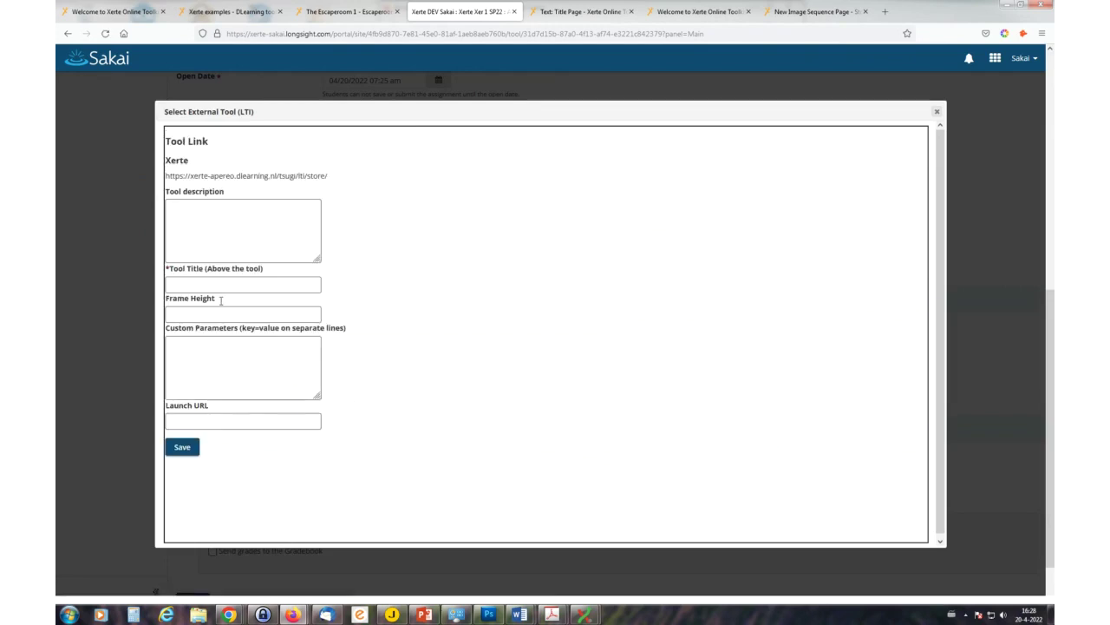
pyautogui.click(211, 414)
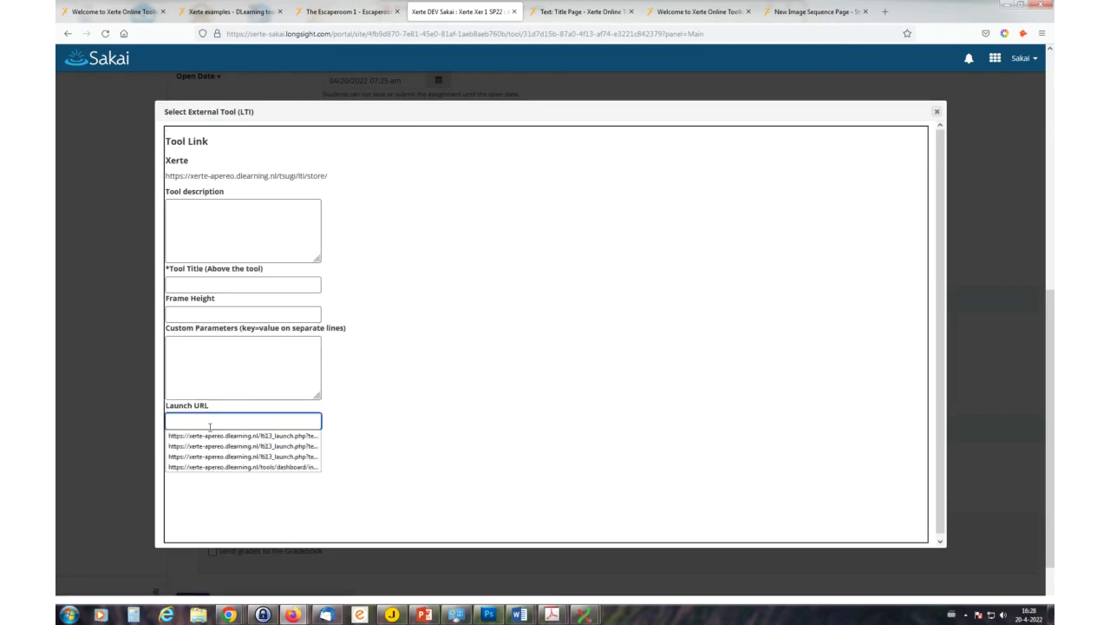
pyautogui.press('Down')
pyautogui.press('Return')
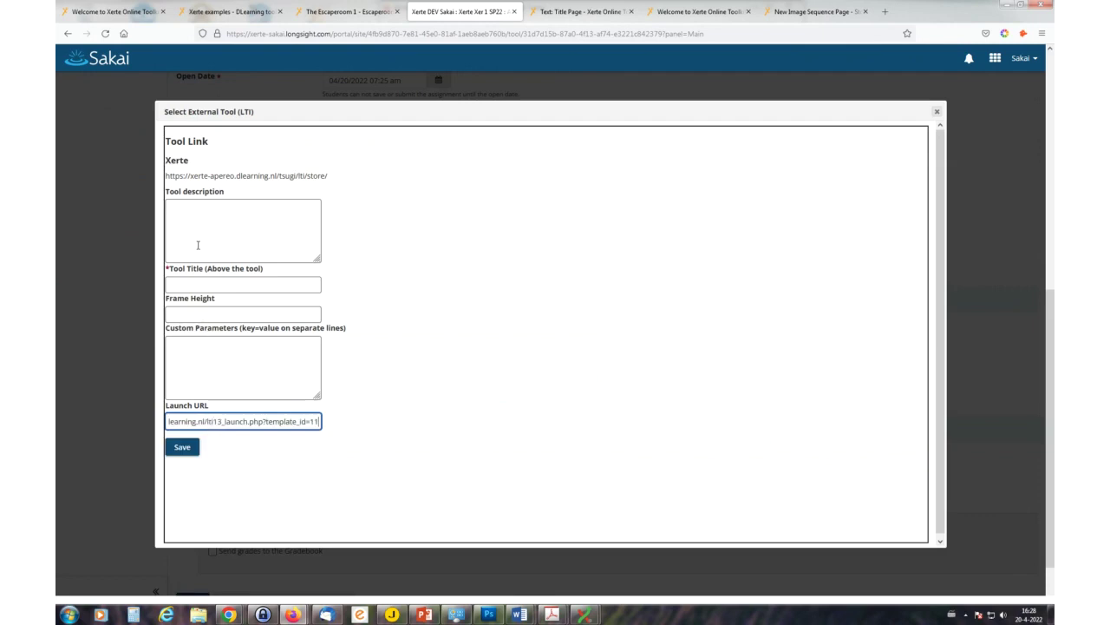
pyautogui.click(198, 245)
pyautogui.write('dfksmhmjer')
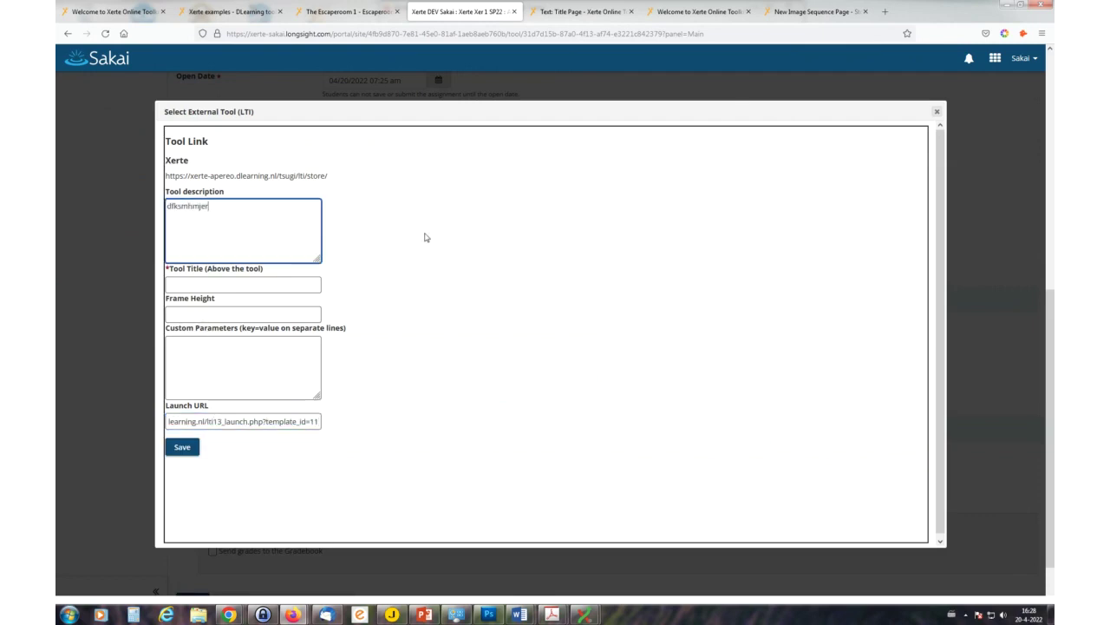
pyautogui.click(305, 282)
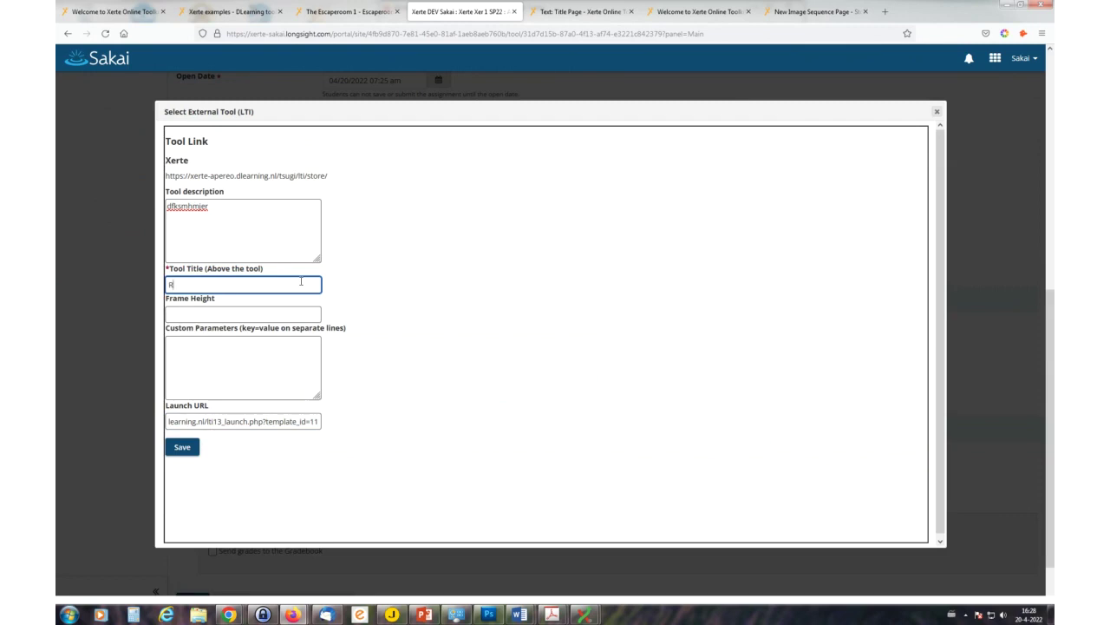
pyautogui.write('Test ')
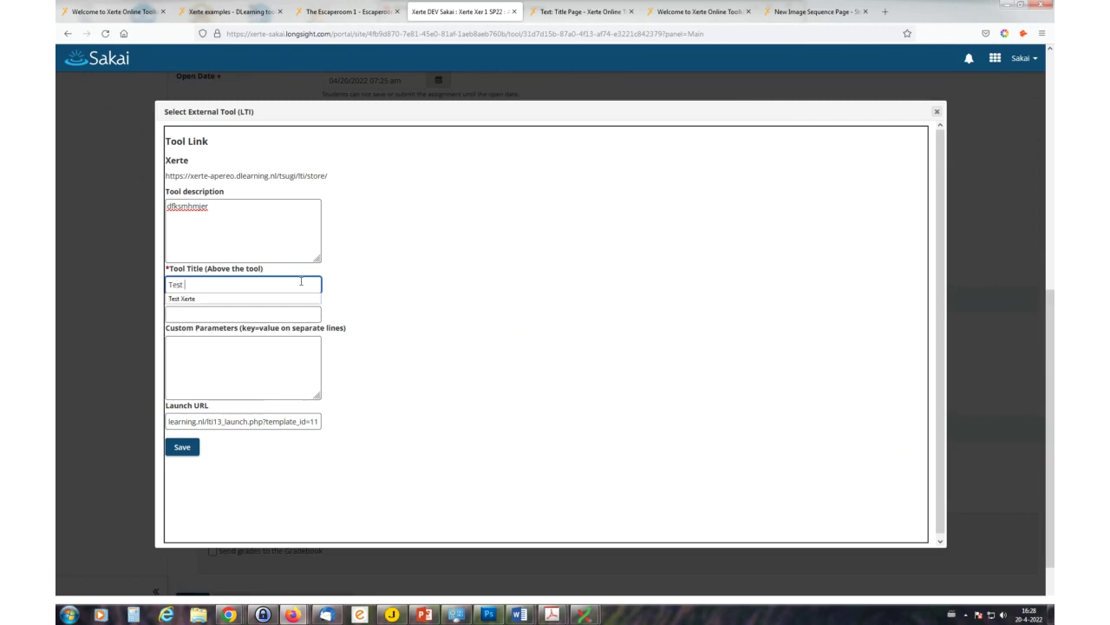
pyautogui.write('X23')
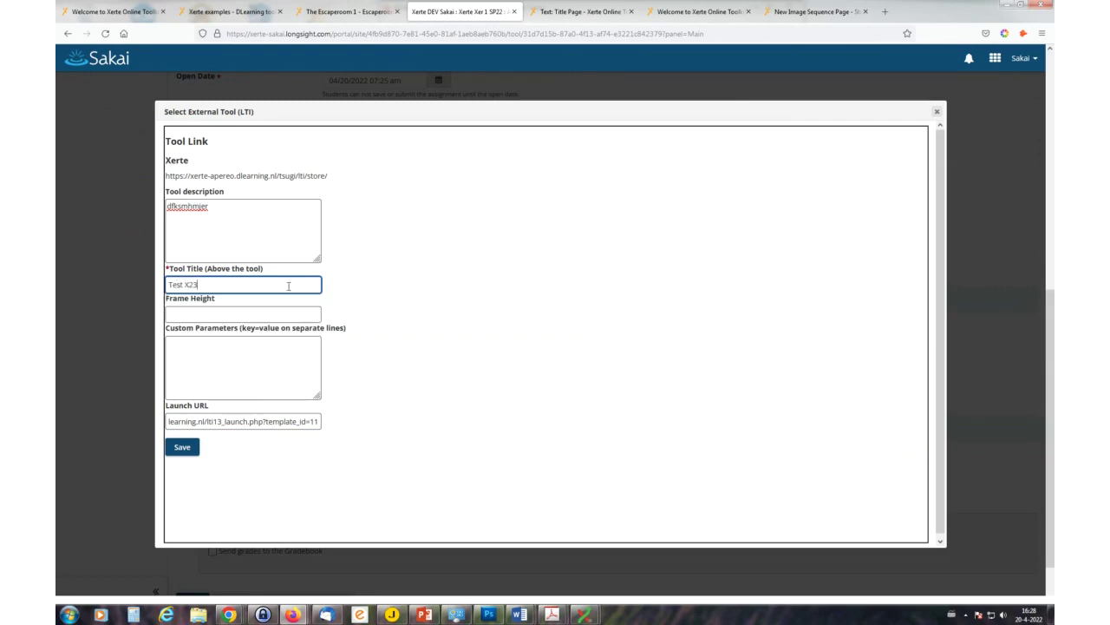
pyautogui.click(181, 448)
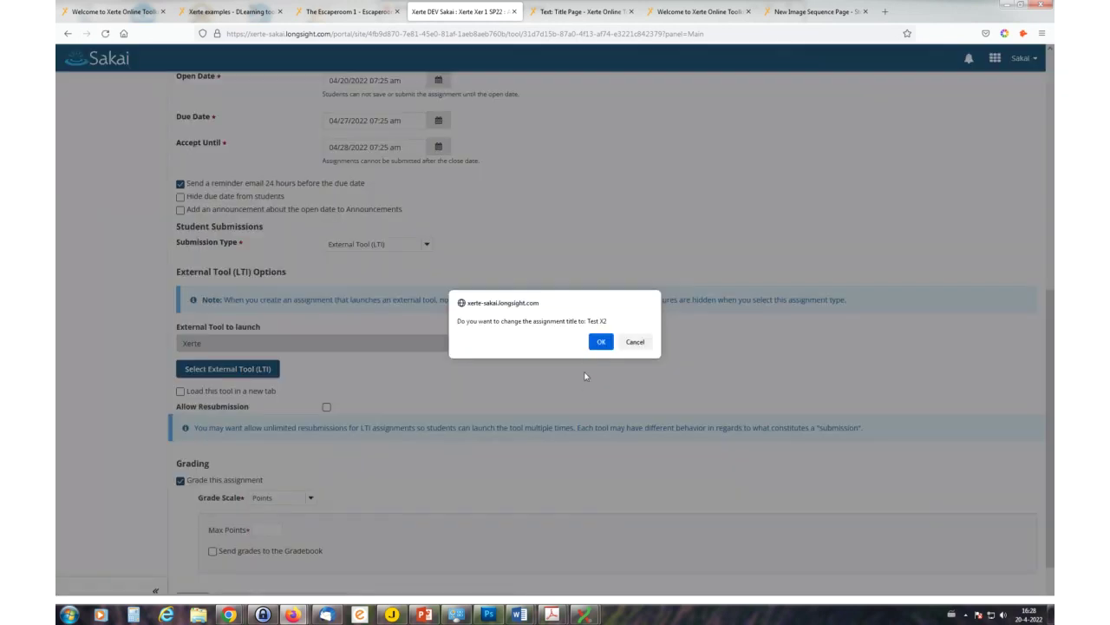
pyautogui.click(601, 345)
# - Give Test X2 a 100-point maximum and post it
pyautogui.scroll(3, 521, 482)
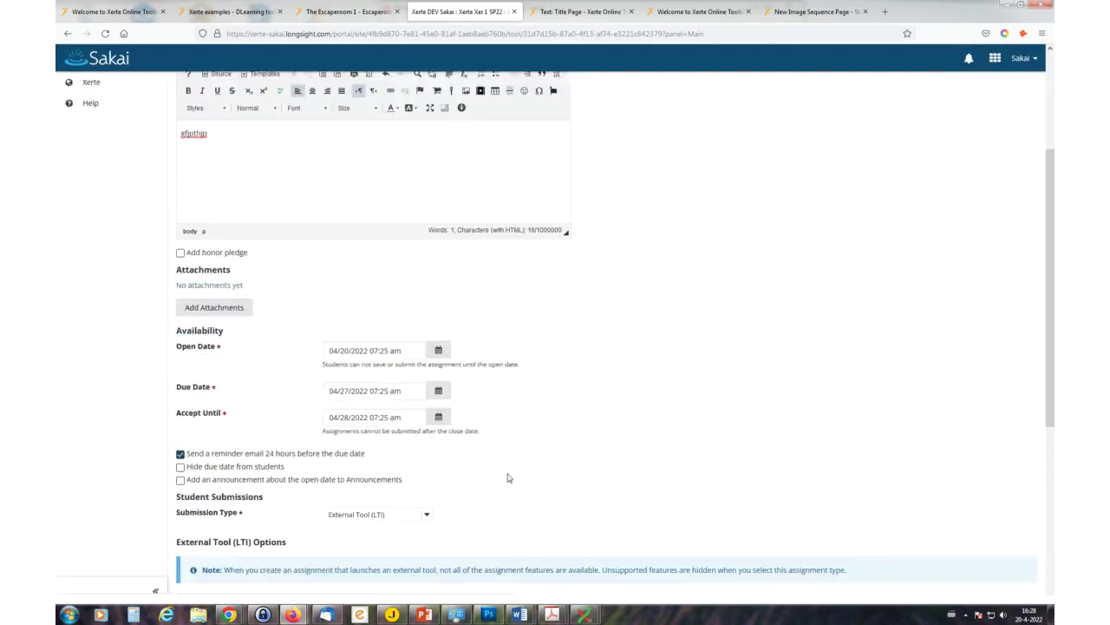
pyautogui.scroll(-4, 417, 473)
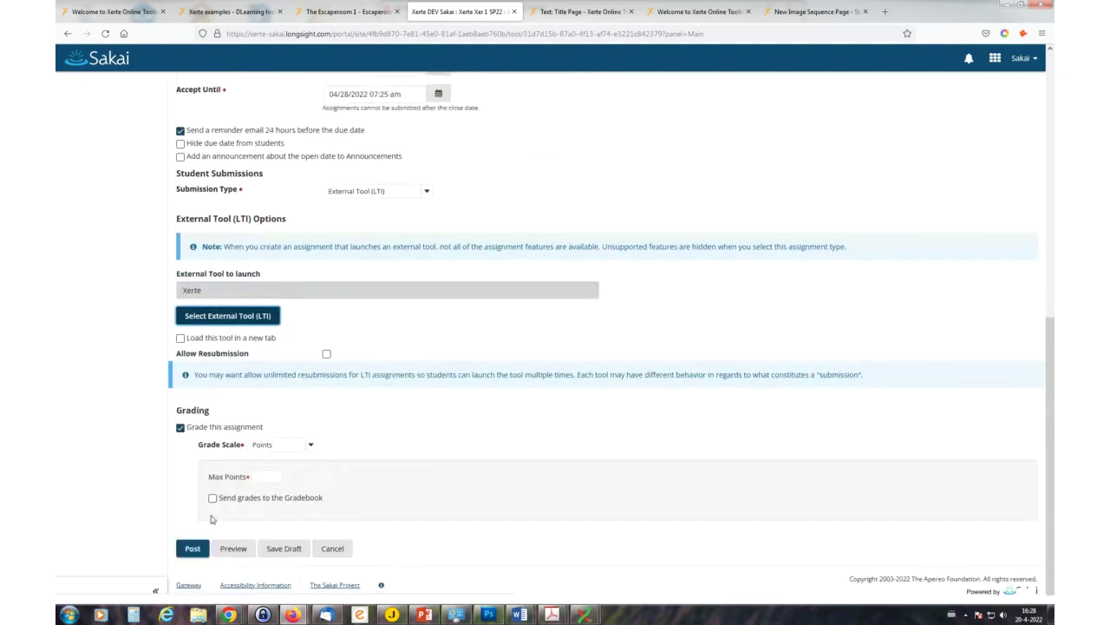
pyautogui.click(191, 551)
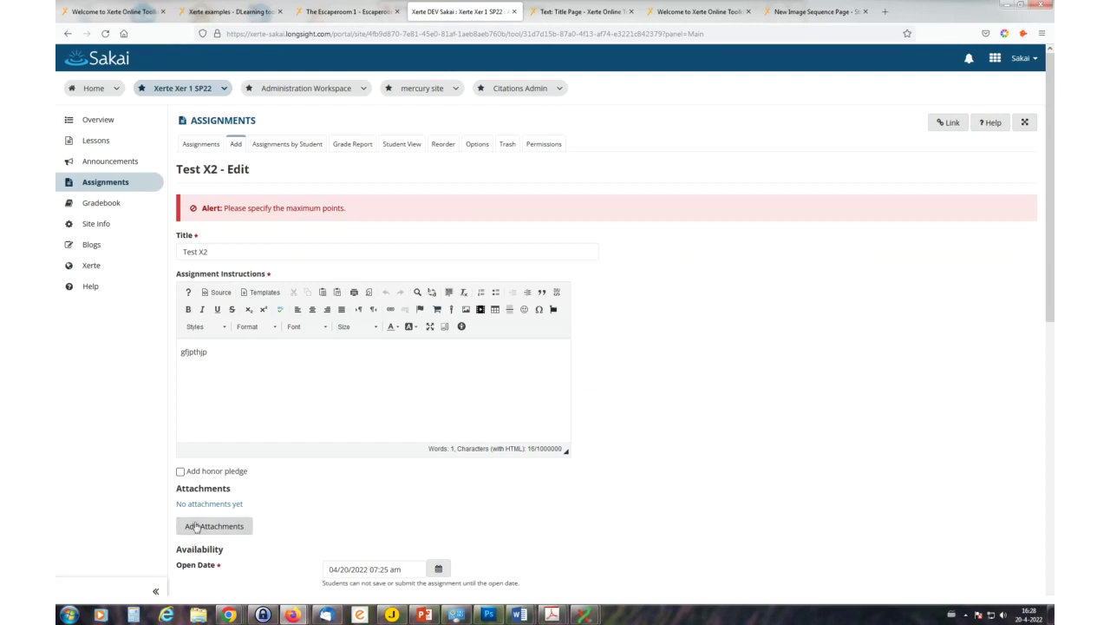
pyautogui.scroll(-6, 300, 364)
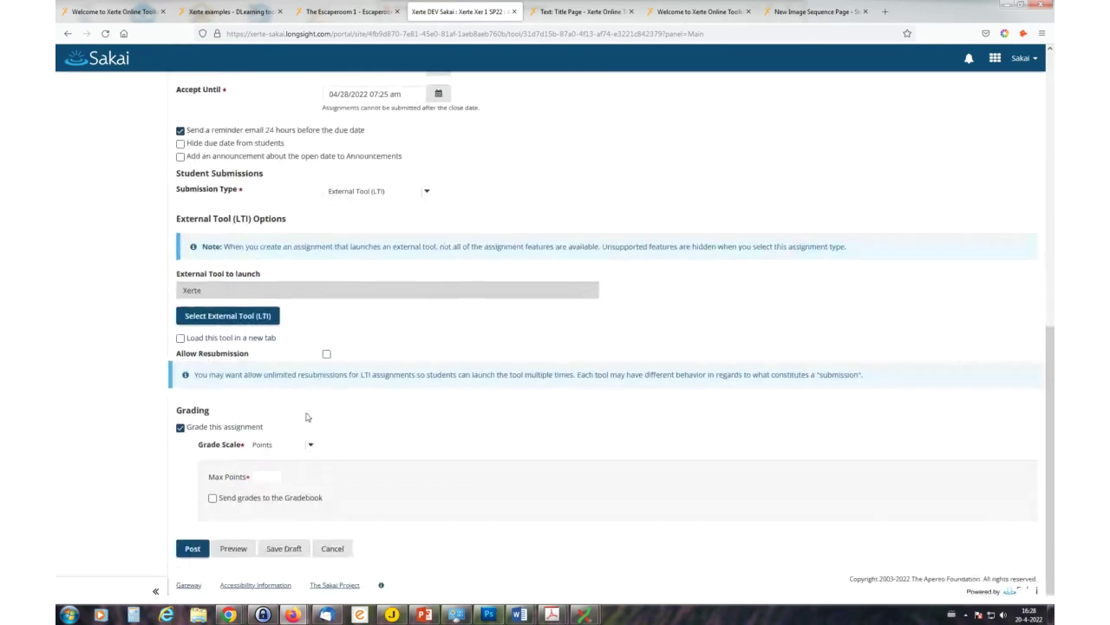
pyautogui.click(272, 476)
pyautogui.write('100')
pyautogui.click(192, 548)
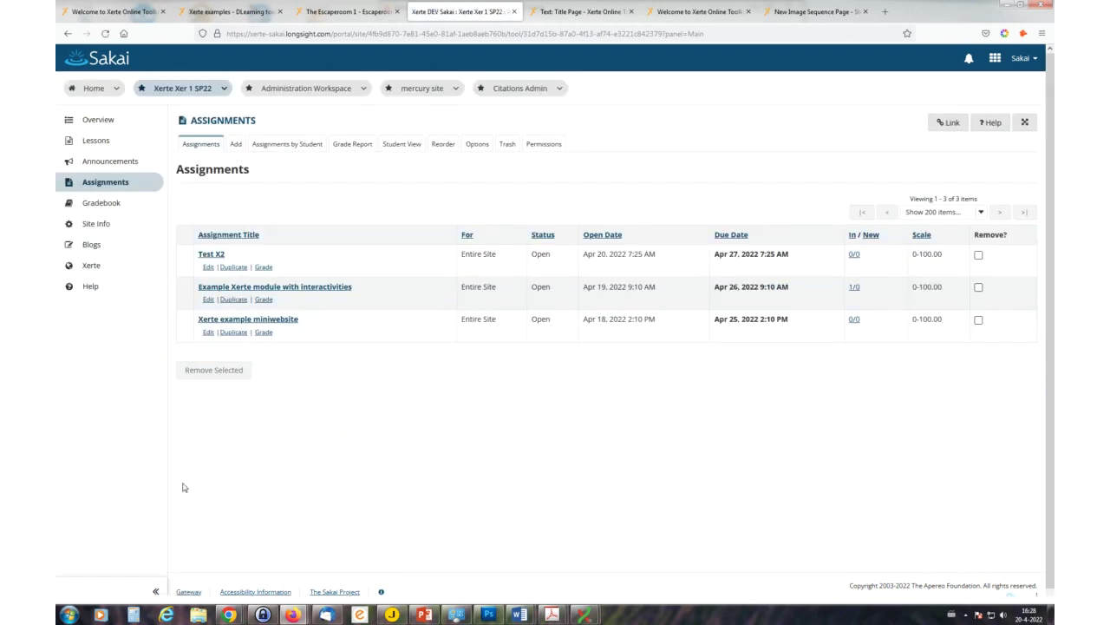
# - In Student View, submit Test X2 as a student to launch its Xerte module
pyautogui.click(405, 148)
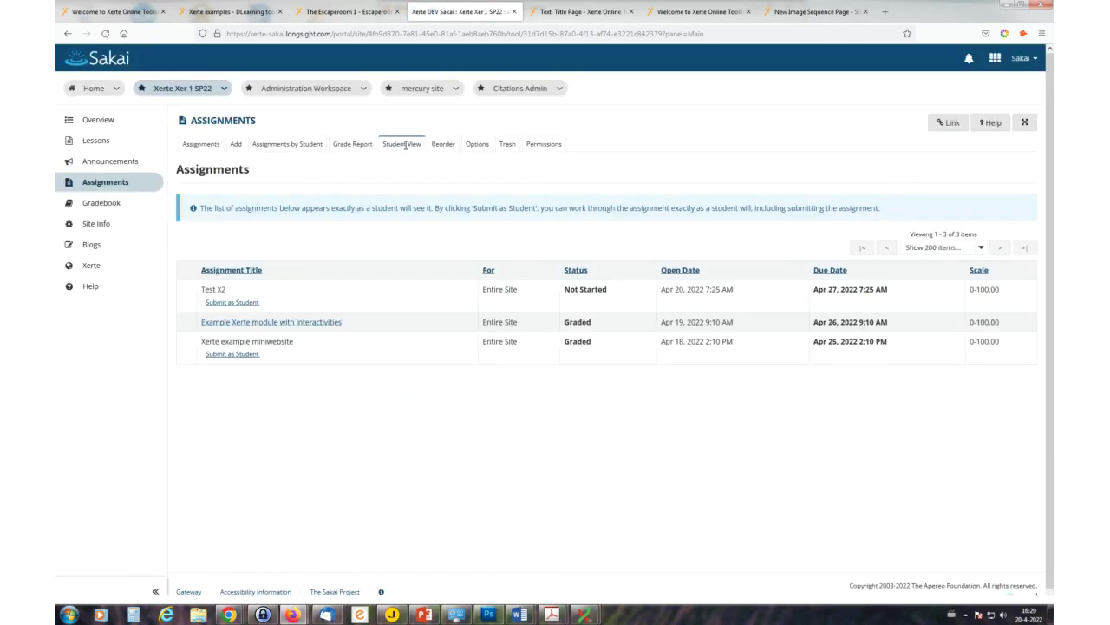
pyautogui.click(232, 304)
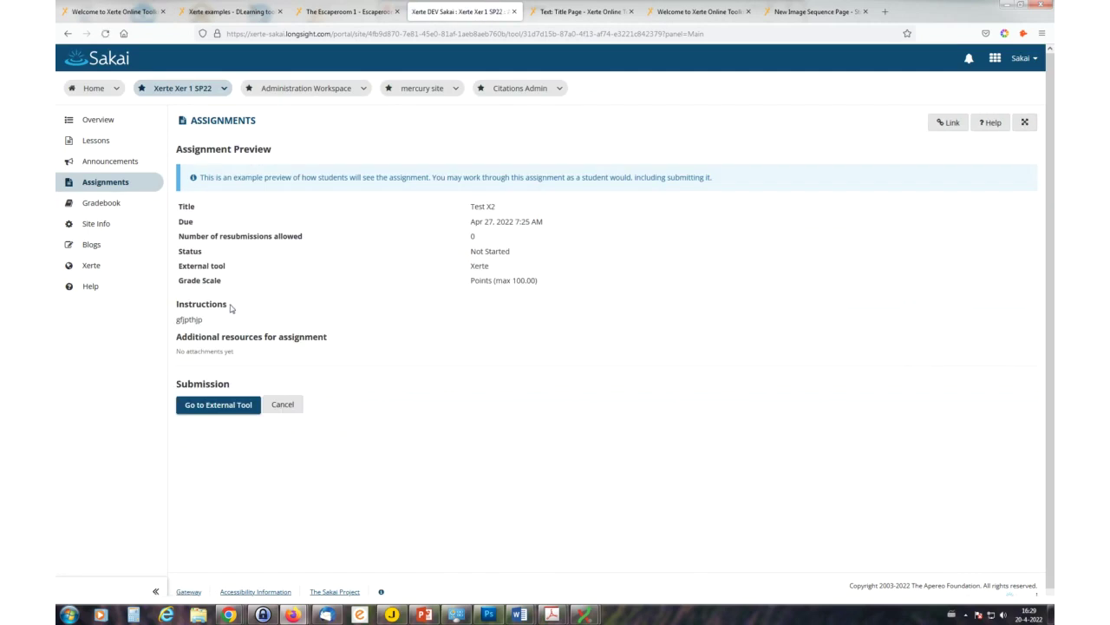
pyautogui.click(229, 406)
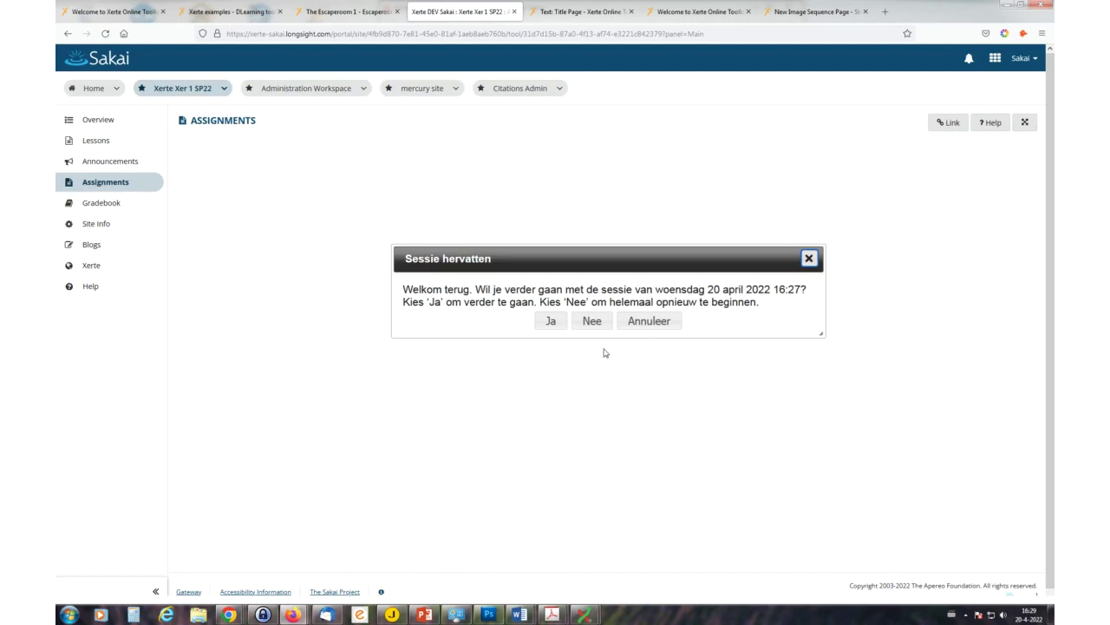
# - Resume the earlier session and advance to the Koppelingen en Learning ecosysteem page
pyautogui.click(550, 321)
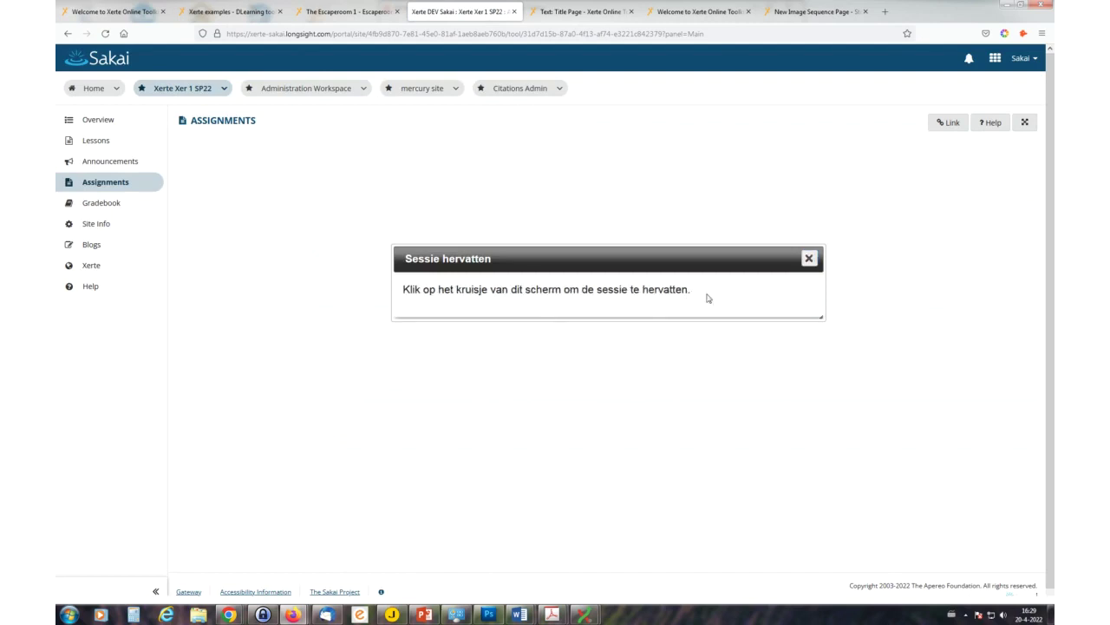
pyautogui.click(808, 258)
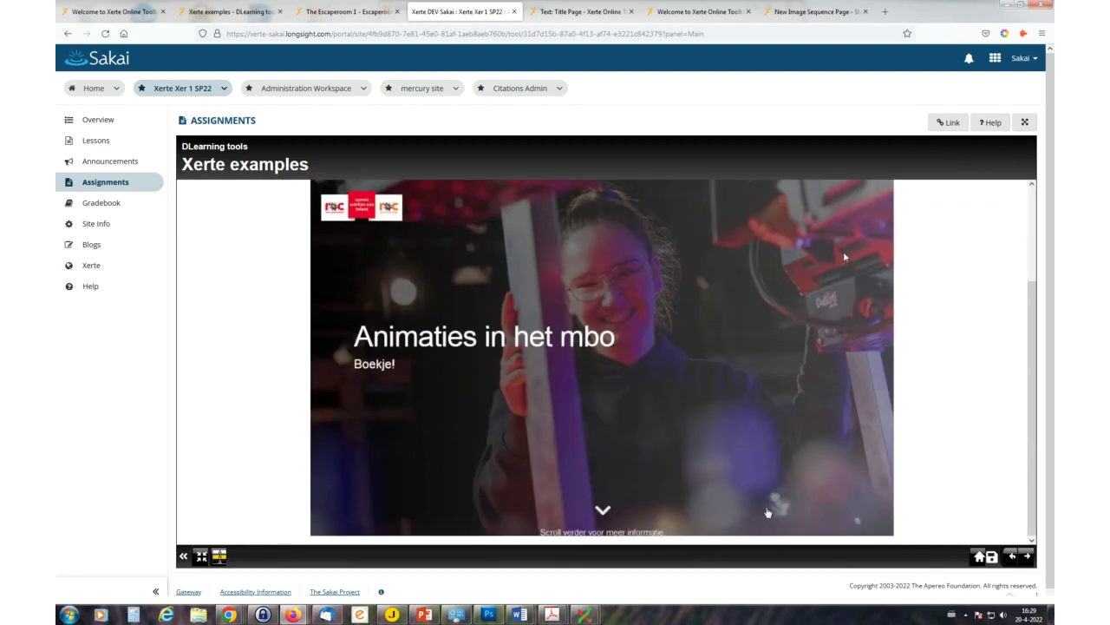
pyautogui.scroll(-1, 932, 417)
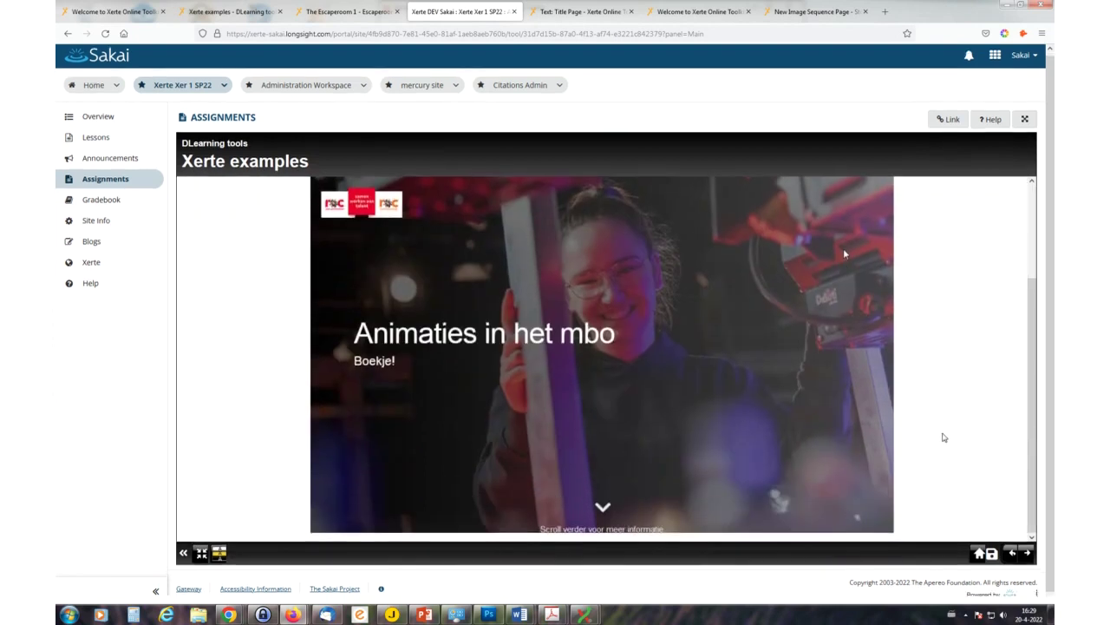
pyautogui.click(1027, 551)
pyautogui.click(1028, 552)
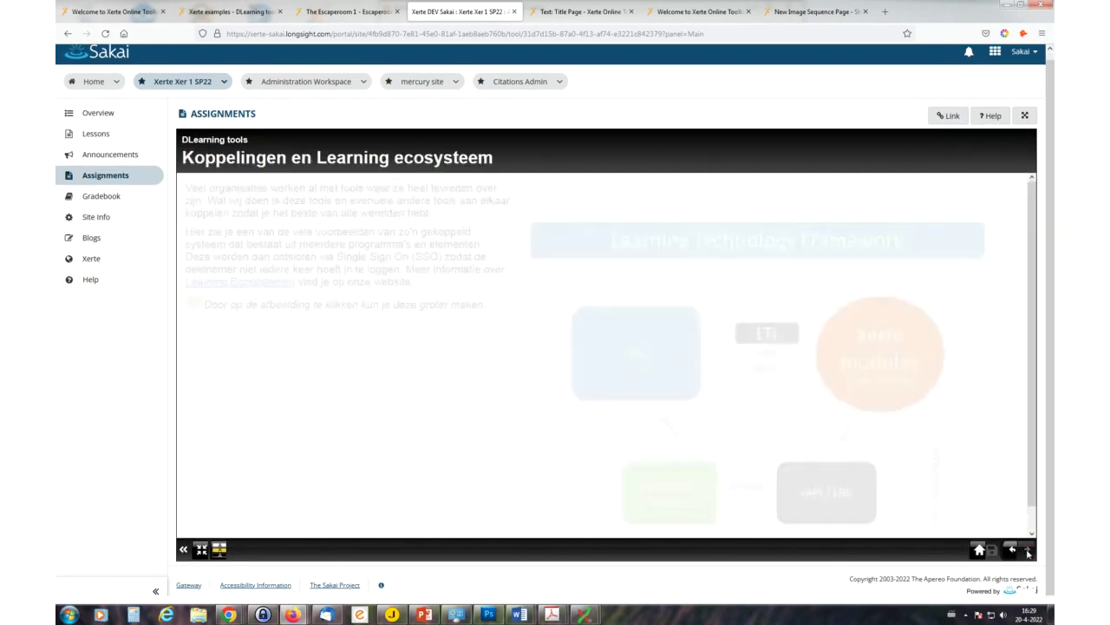
# - Save the learner's session with Deze sessie opslaan and return to Lessons
pyautogui.scroll(-1, 895, 329)
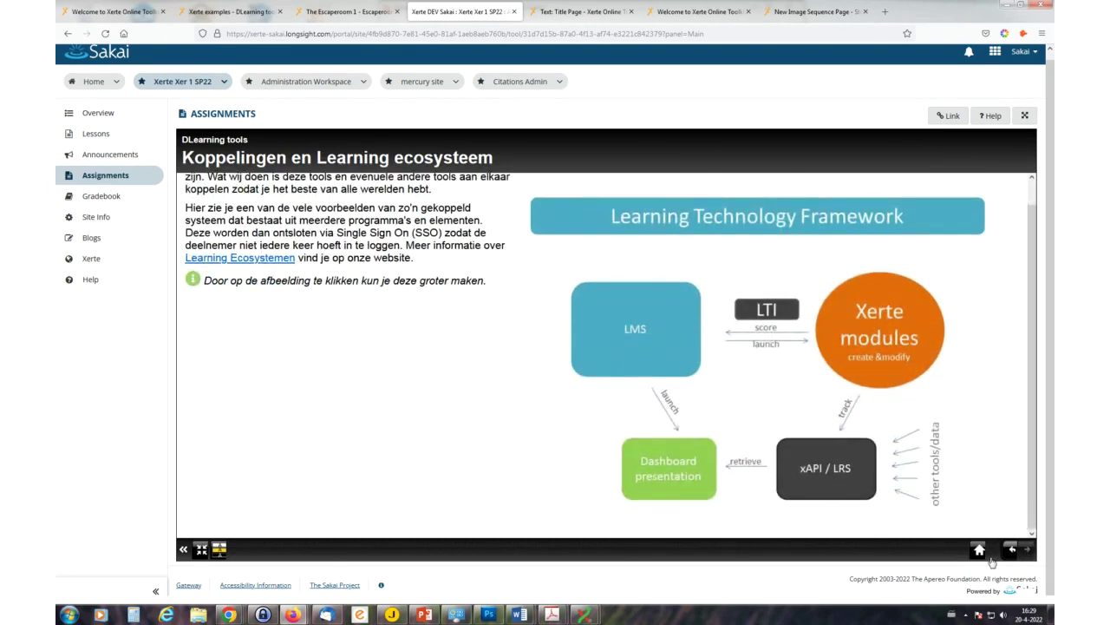
pyautogui.click(993, 555)
pyautogui.click(596, 326)
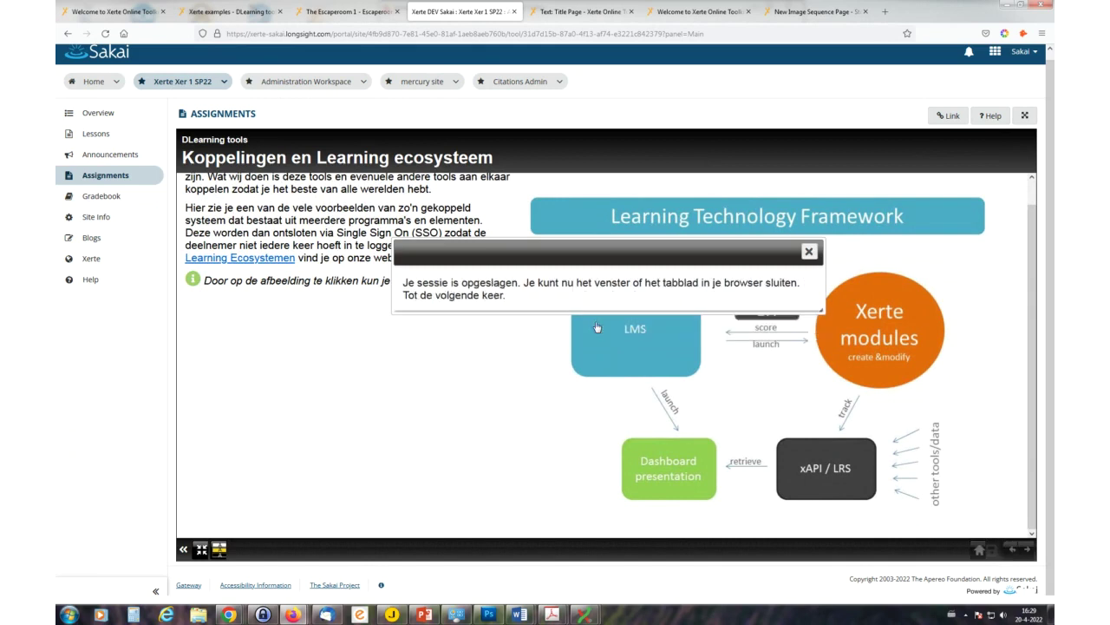
pyautogui.click(809, 252)
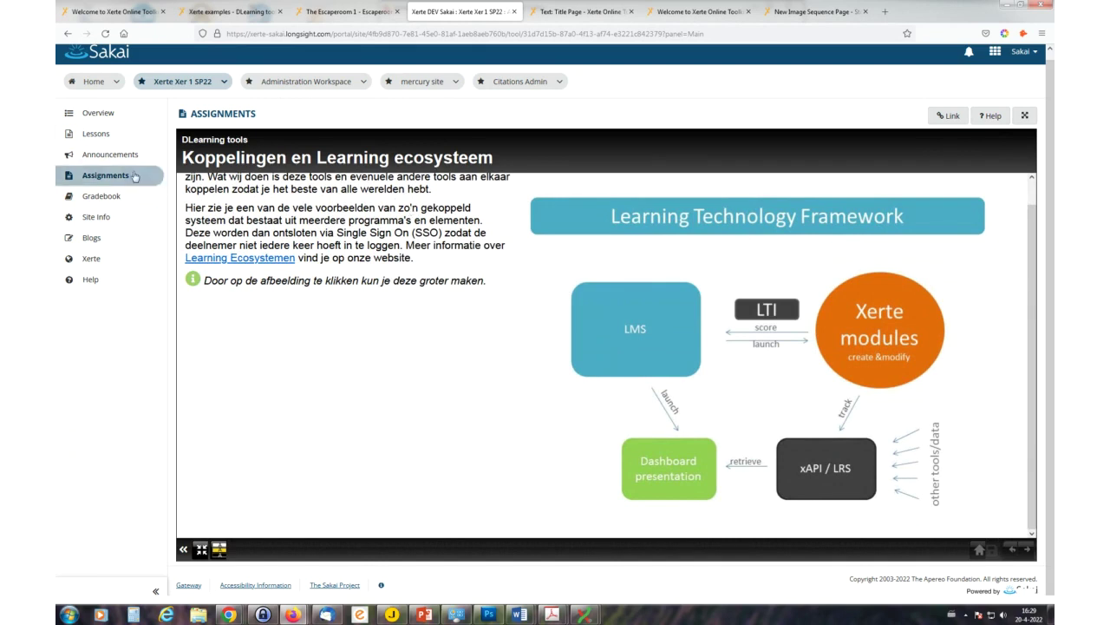
pyautogui.click(92, 141)
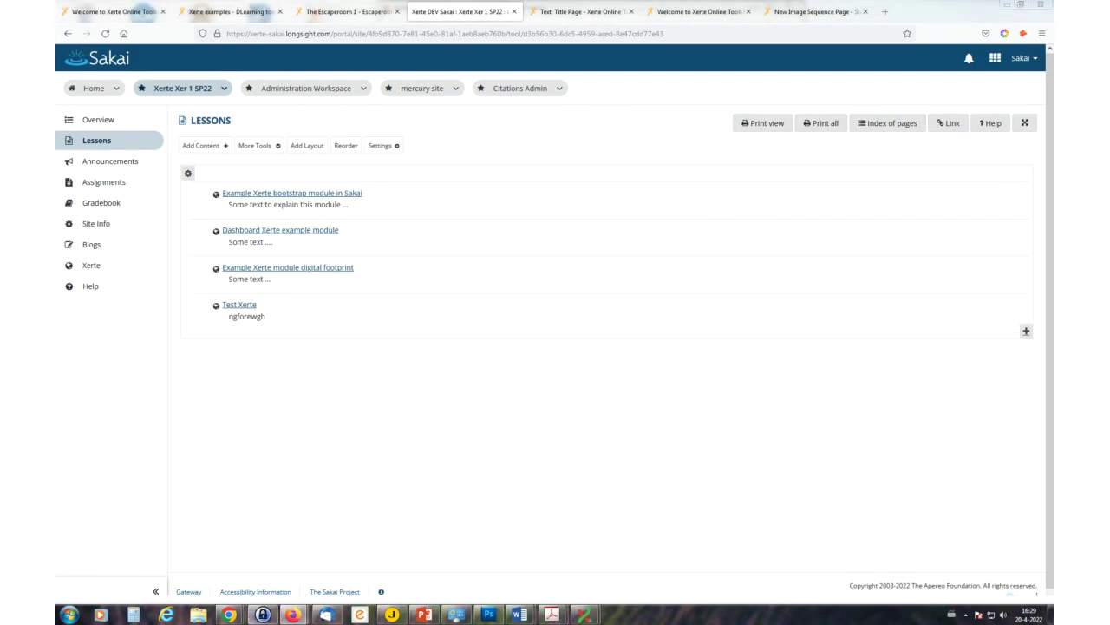
# - Bring the Firefox window showing the Lessons page with its four Xerte items back to the front
pyautogui.moveTo(293, 616)
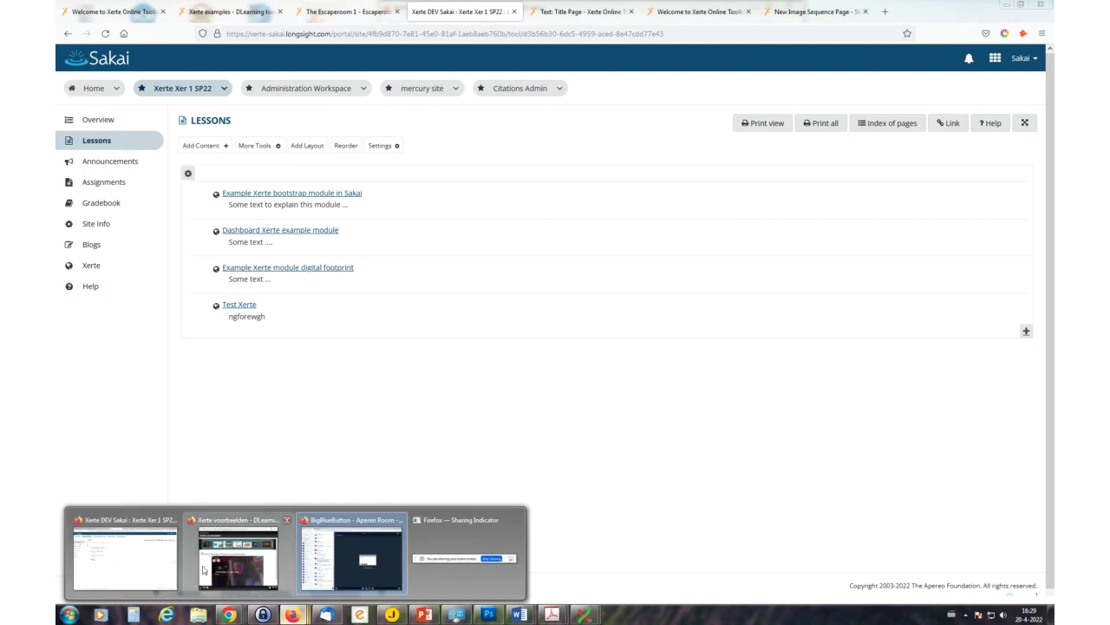
pyautogui.click(122, 558)
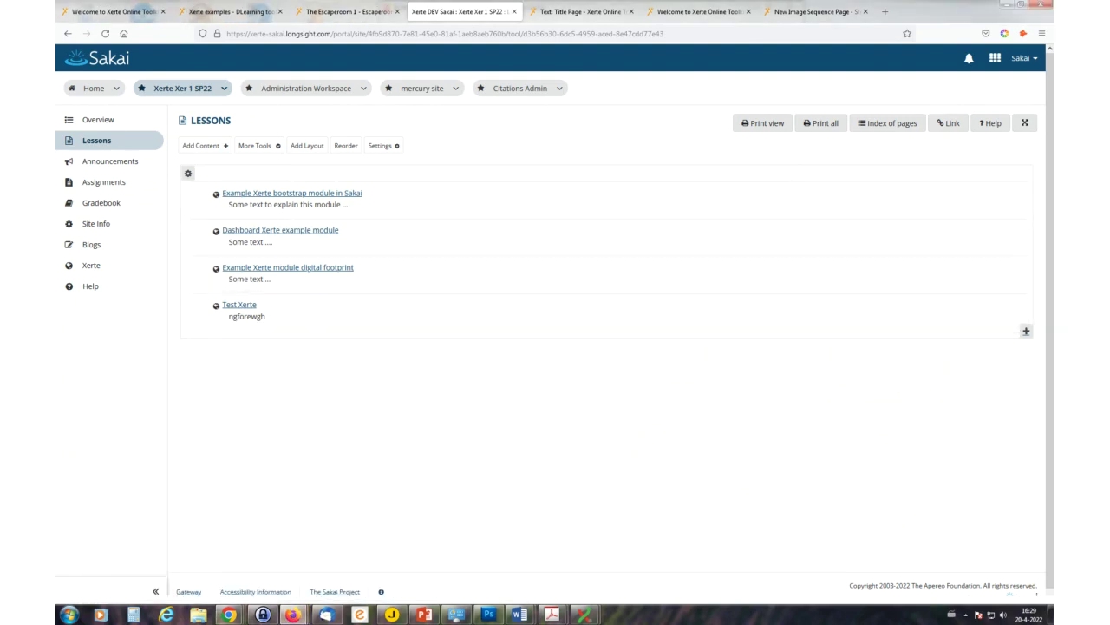
pyautogui.moveTo(294, 614)
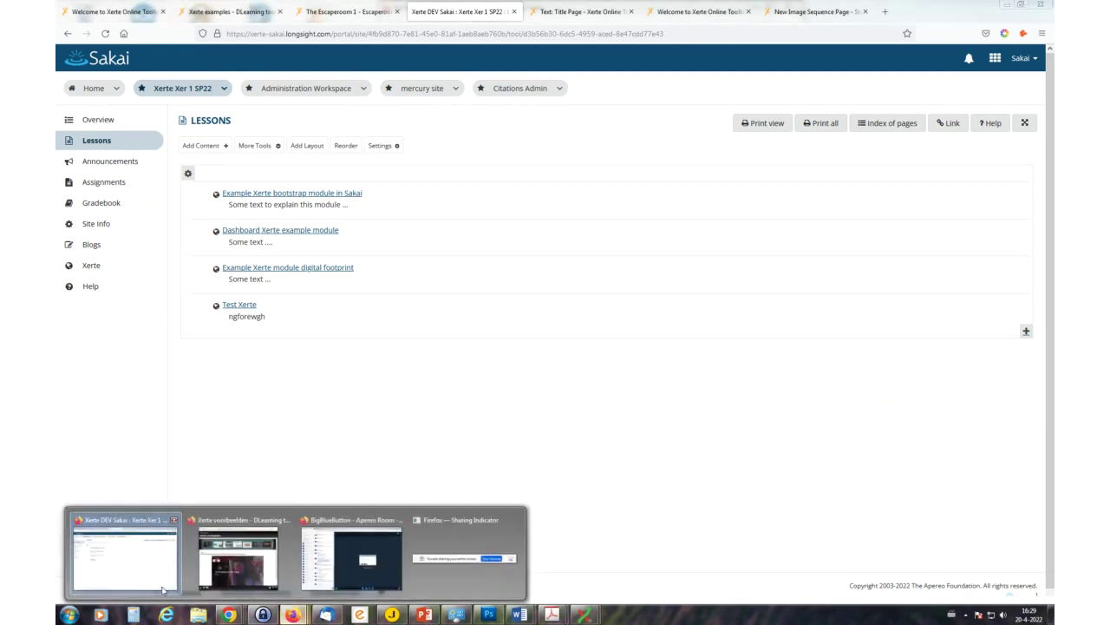
pyautogui.moveTo(234, 560)
pyautogui.moveTo(326, 562)
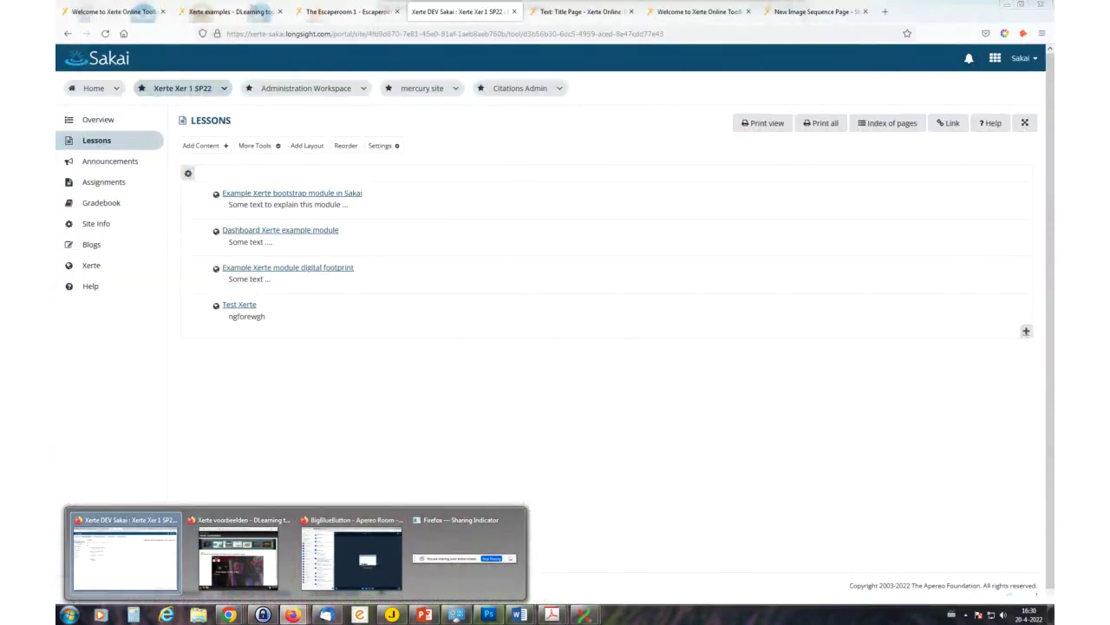
pyautogui.click(126, 555)
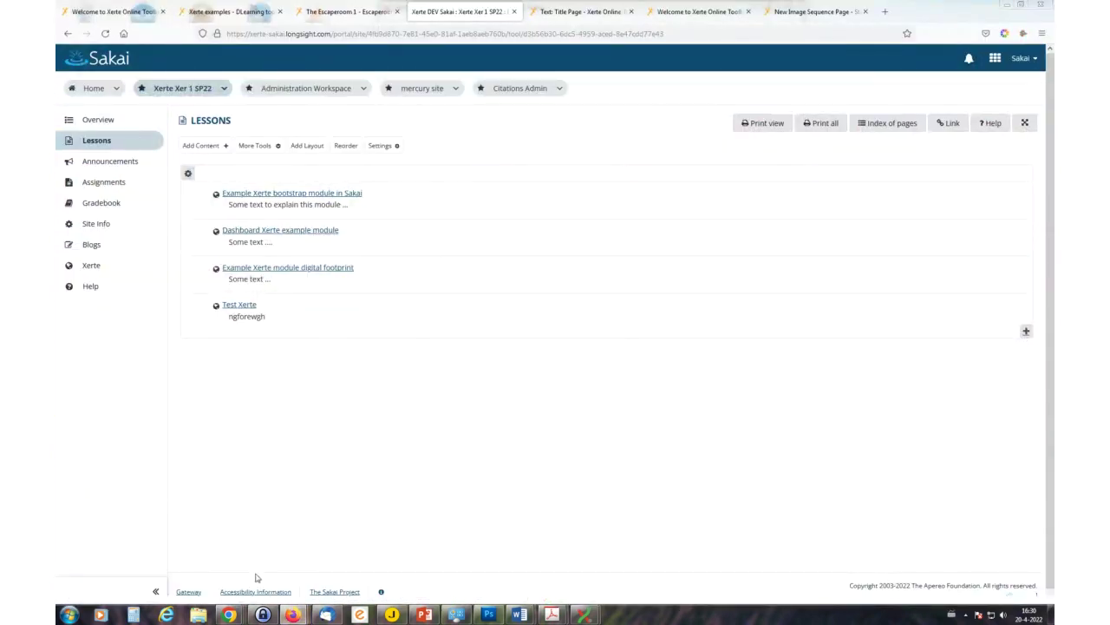
# - Maximize the Chrome Sakai Gateway window and log in with the demo student's user id and password
pyautogui.moveTo(229, 614)
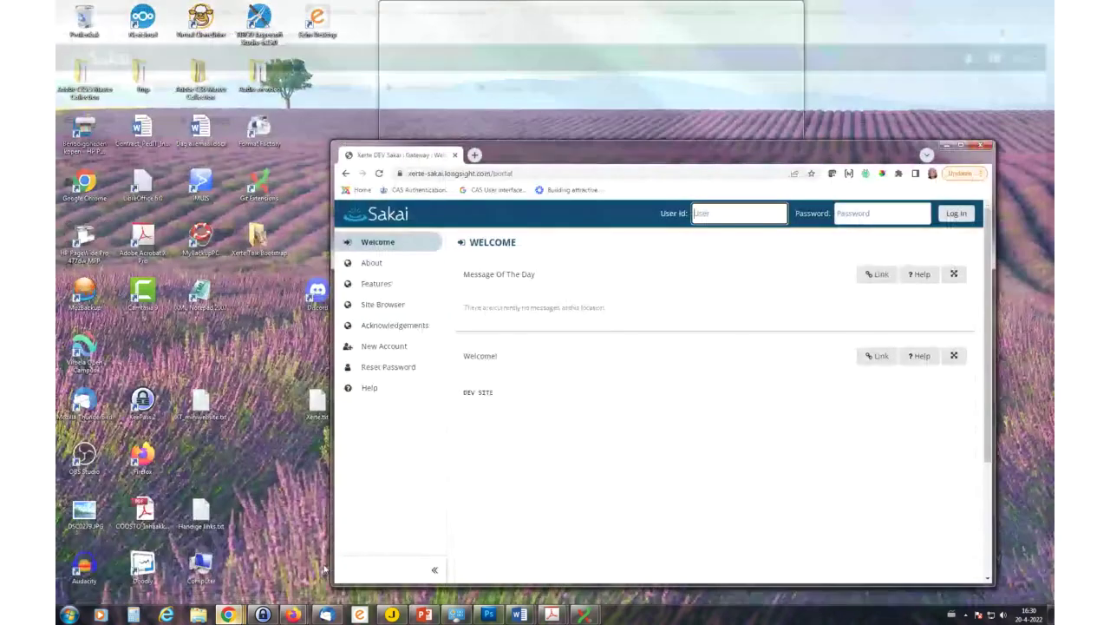
pyautogui.click(348, 553)
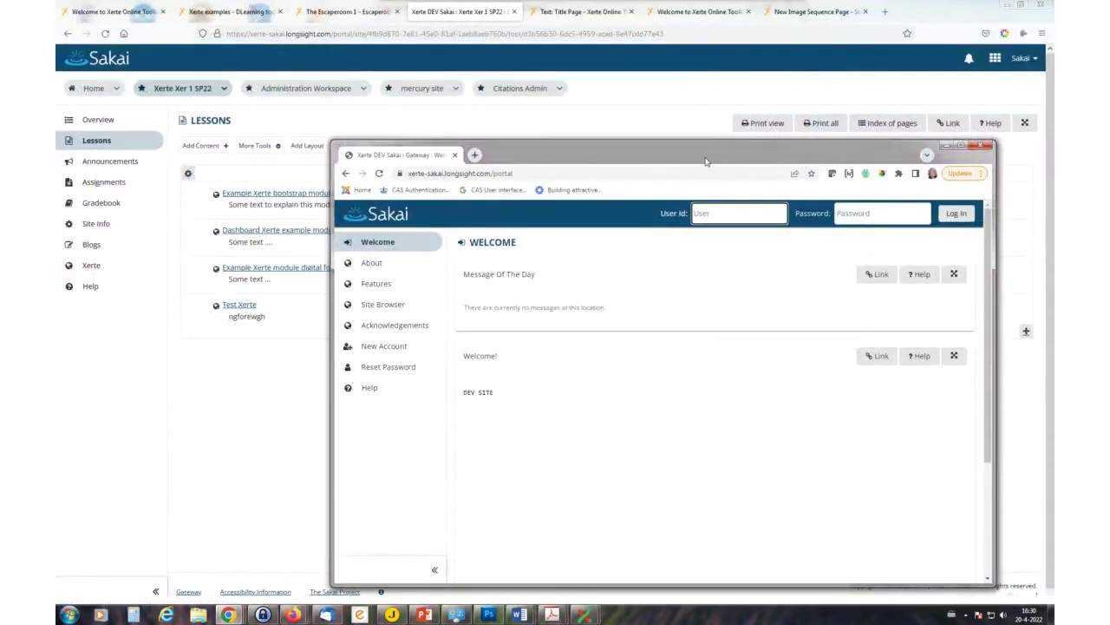
pyautogui.moveTo(705, 161); pyautogui.dragTo(615, 0)
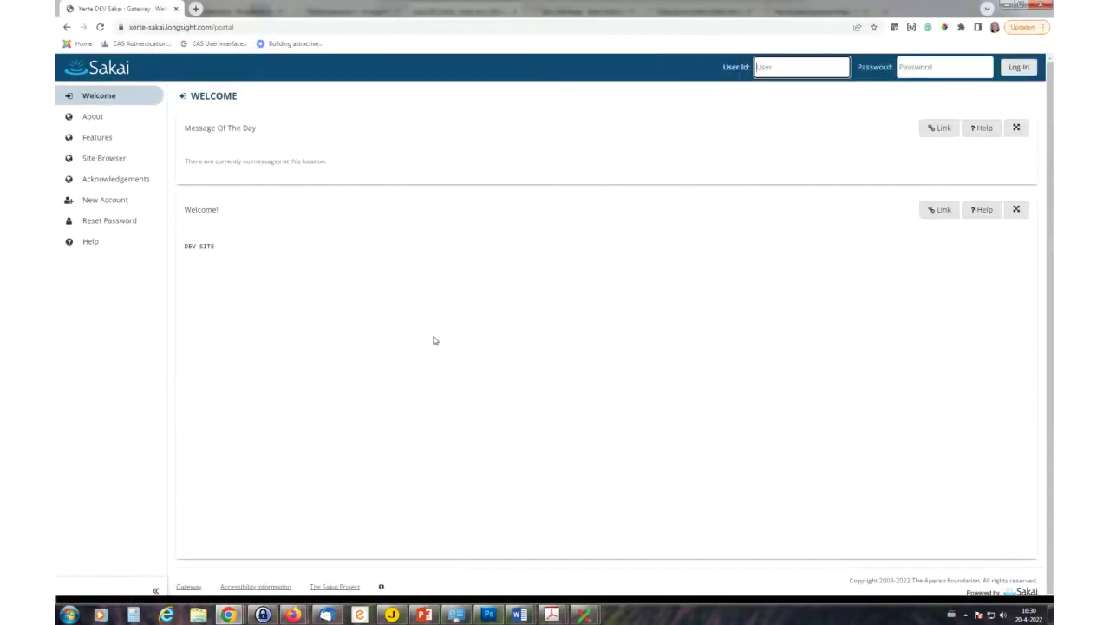
pyautogui.click(778, 64)
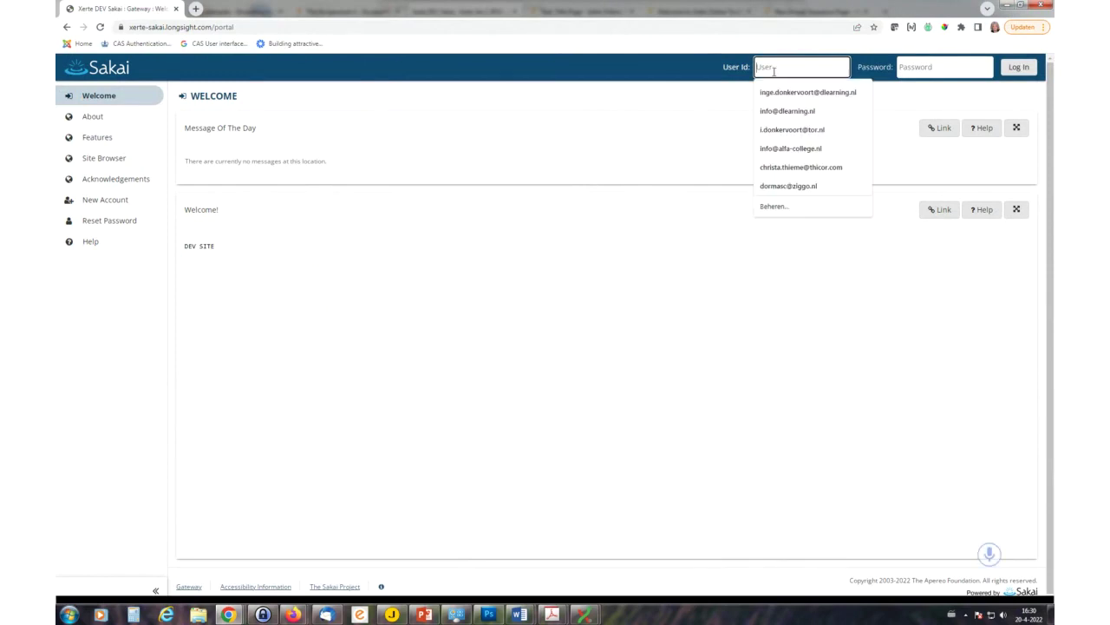
pyautogui.write('demo')
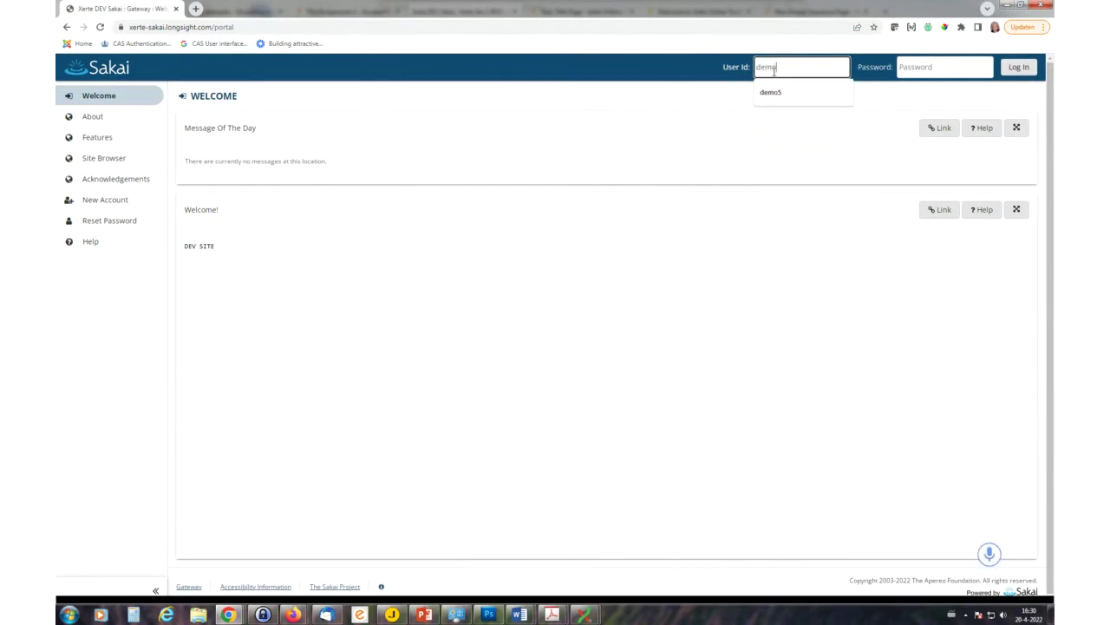
pyautogui.write('6')
pyautogui.click(903, 67)
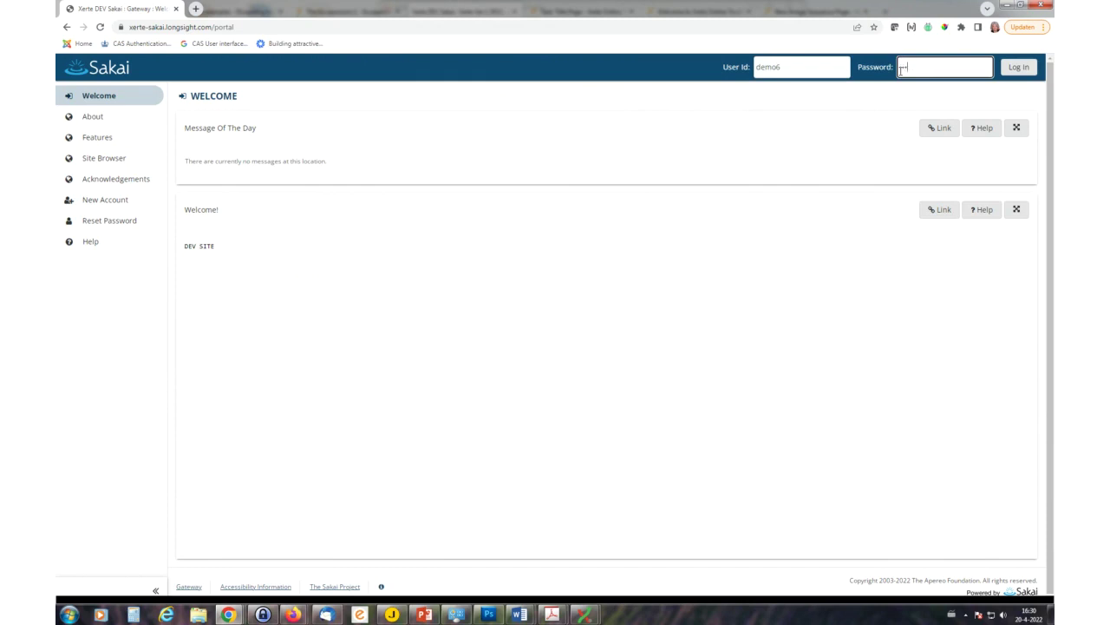
pyautogui.click(1019, 68)
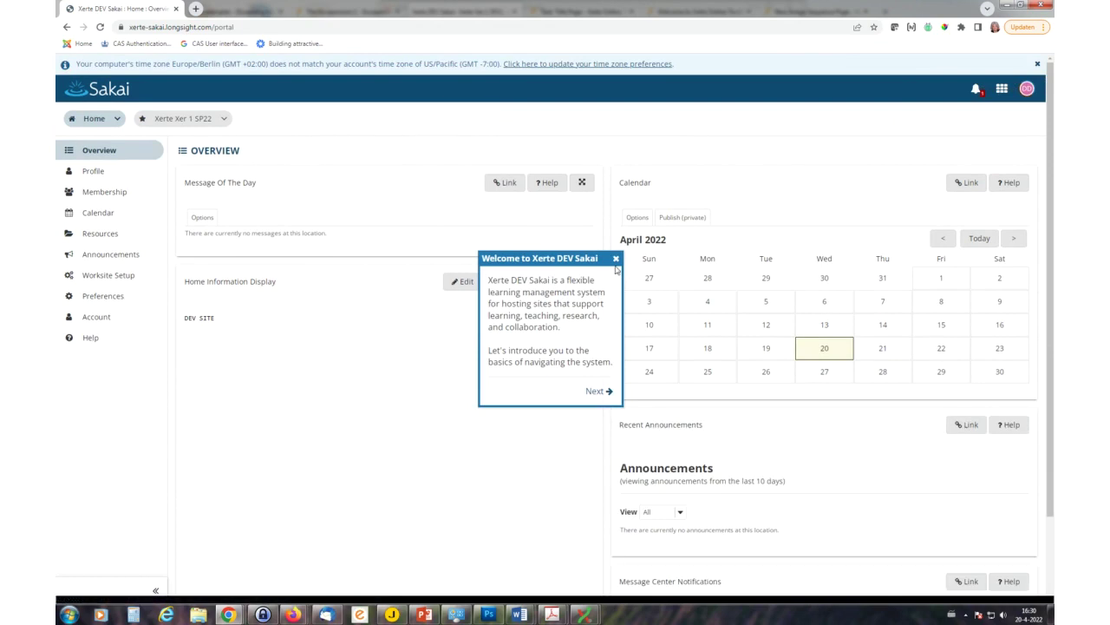
# - Dismiss the welcome tour and the Tutorial notice on the Home overview
pyautogui.click(616, 258)
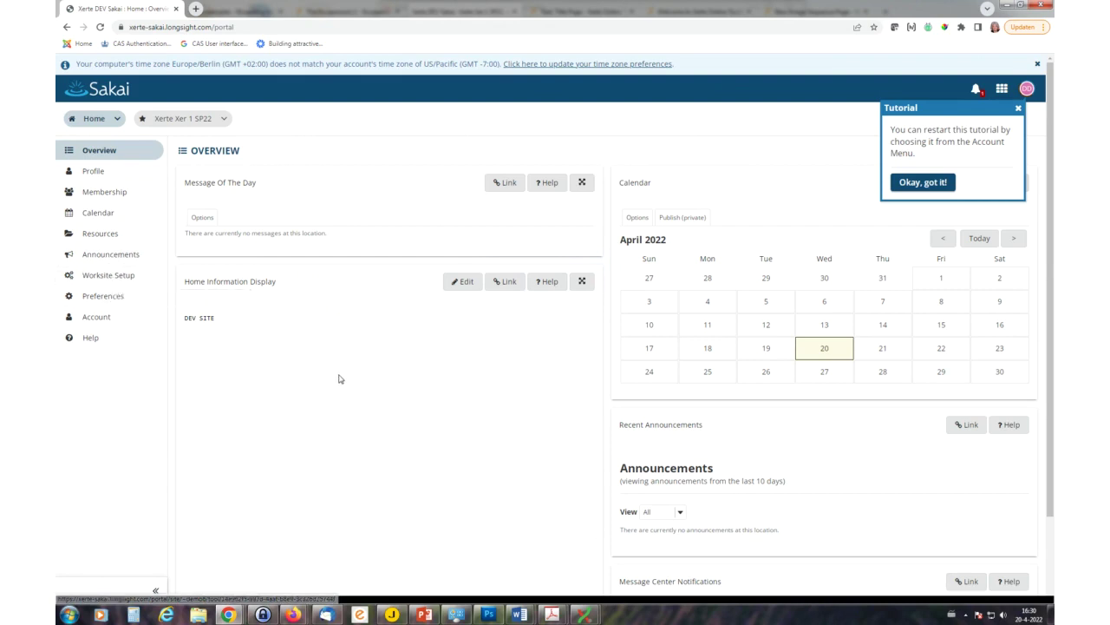
pyautogui.scroll(-2, 337, 379)
pyautogui.scroll(2, 331, 359)
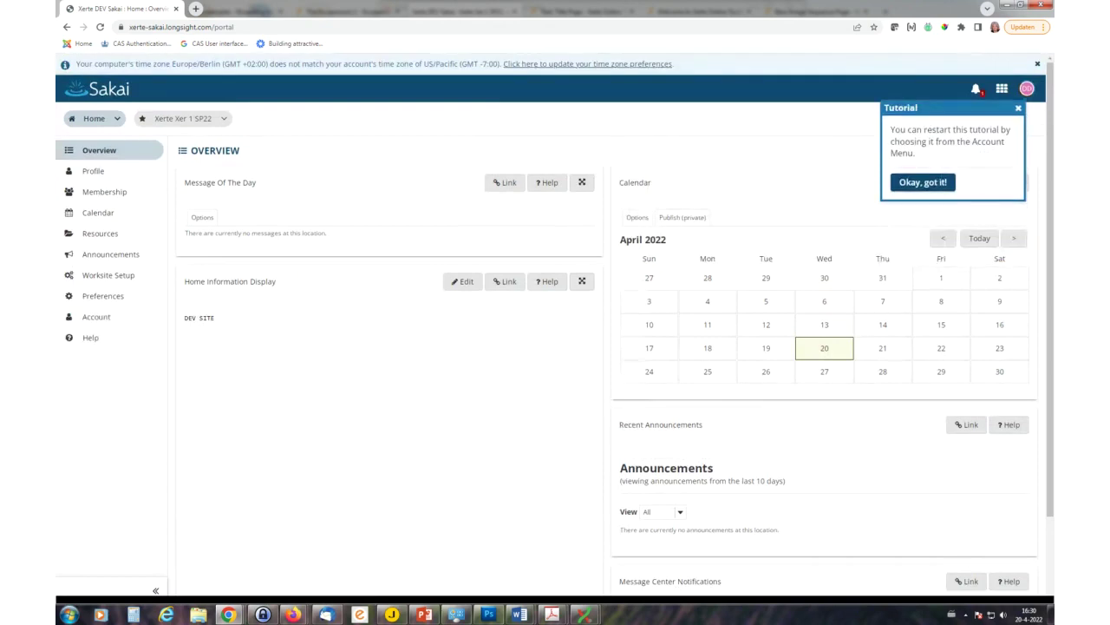
pyautogui.click(1019, 114)
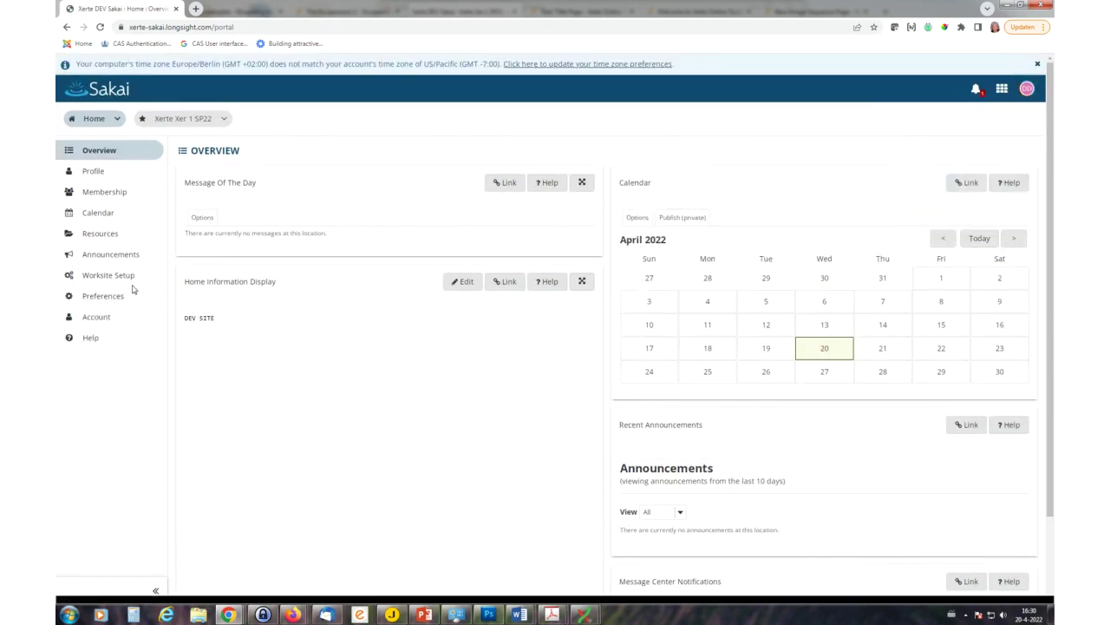
# - Open the Xerte Xer 1 SP22 site and list its assignments: Test X2 and two Xerte assignments
pyautogui.click(185, 121)
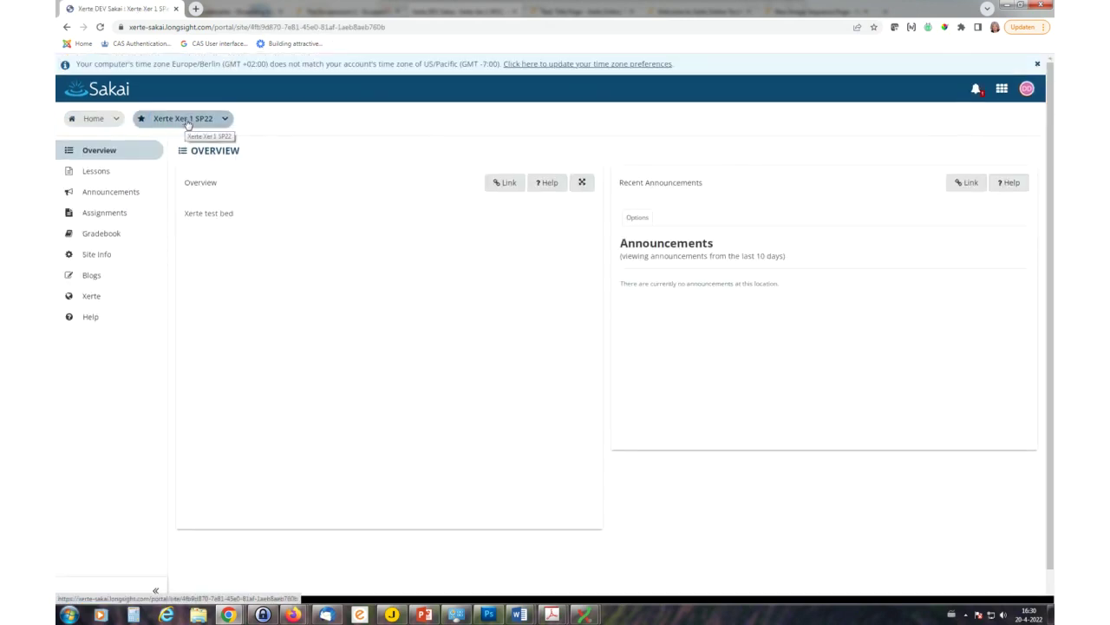
pyautogui.click(97, 173)
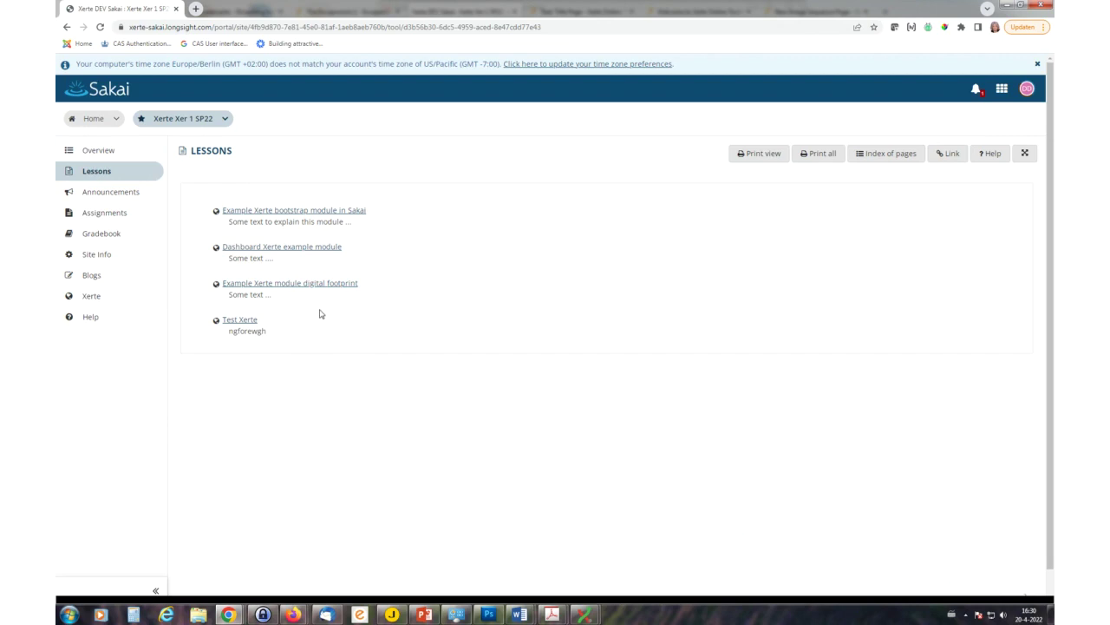
pyautogui.click(99, 214)
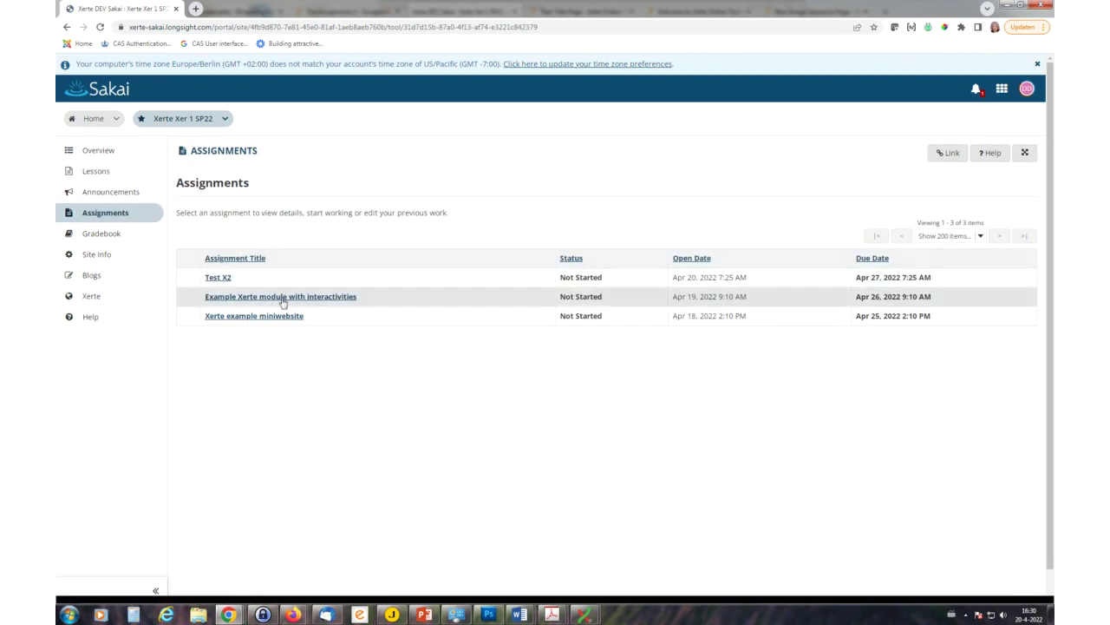
# - Launch the Example Xerte module assignment and page forward to 'Om welke data gaat het?'
pyautogui.click(297, 301)
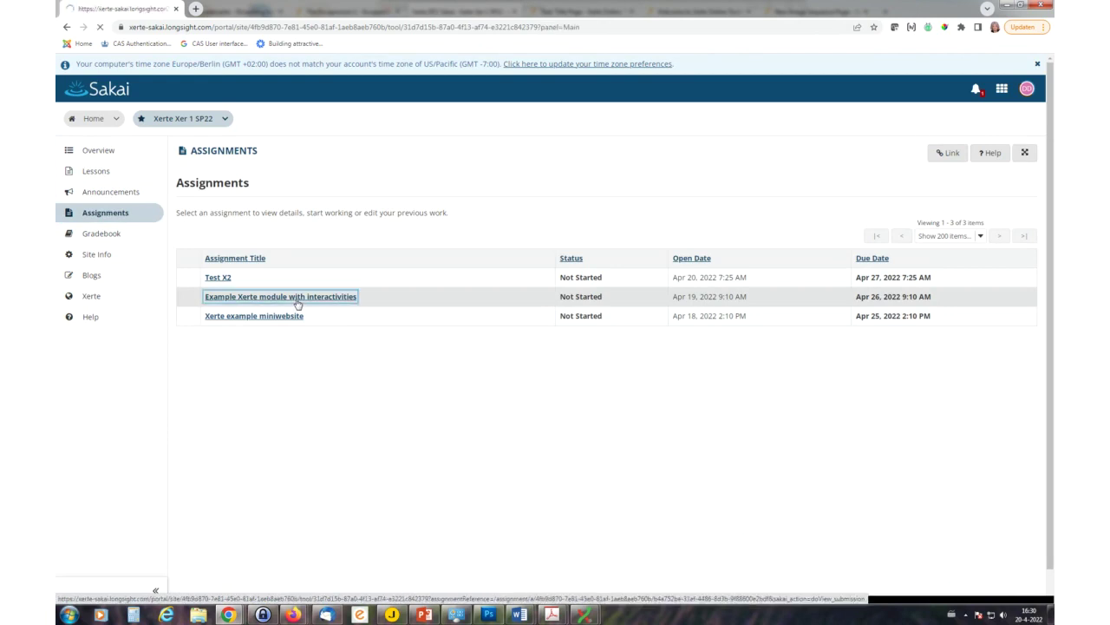
pyautogui.click(226, 420)
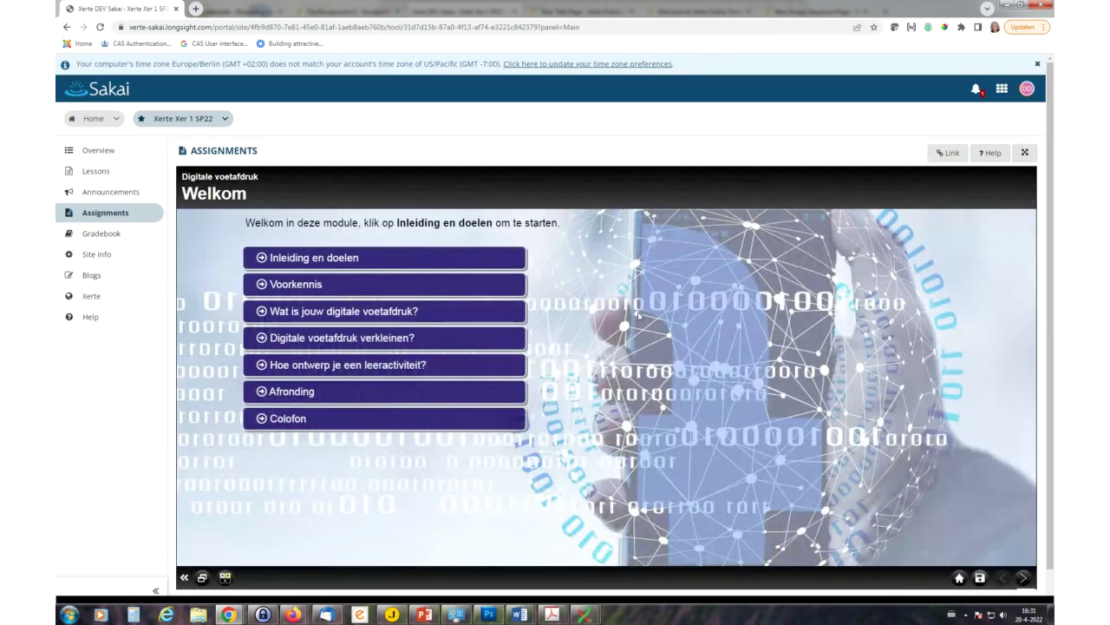
pyautogui.click(1023, 578)
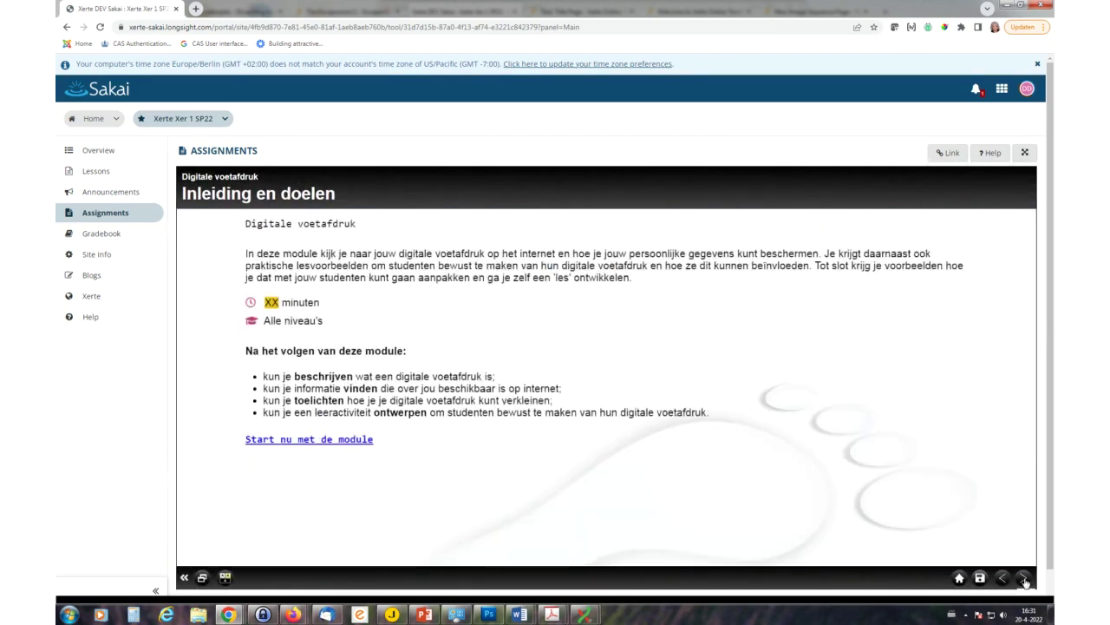
pyautogui.click(1024, 579)
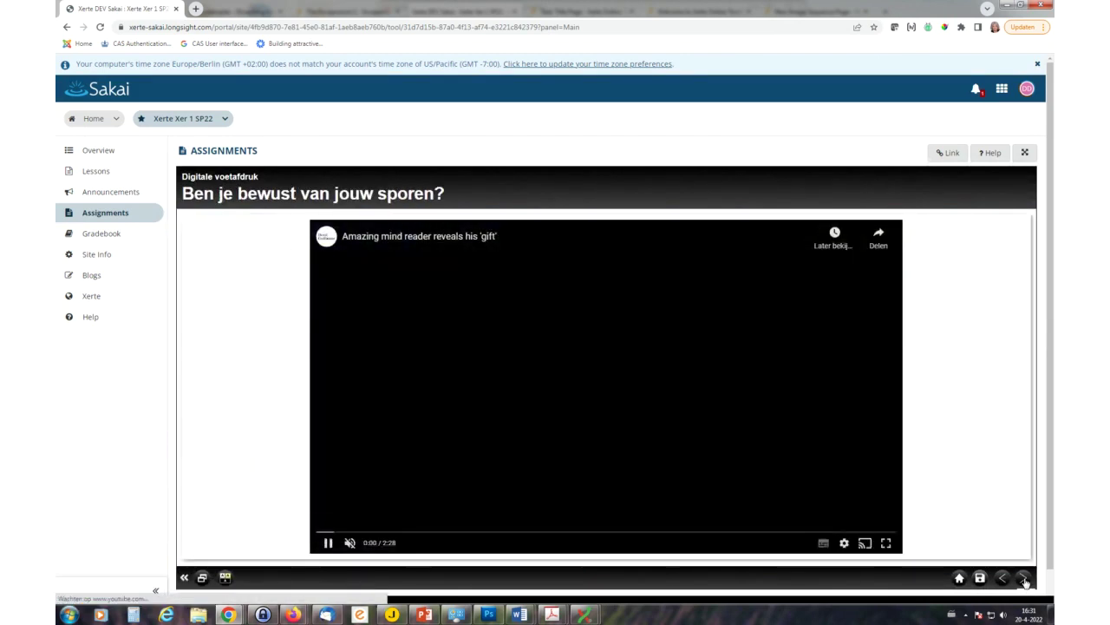
pyautogui.click(1024, 579)
pyautogui.click(1024, 579)
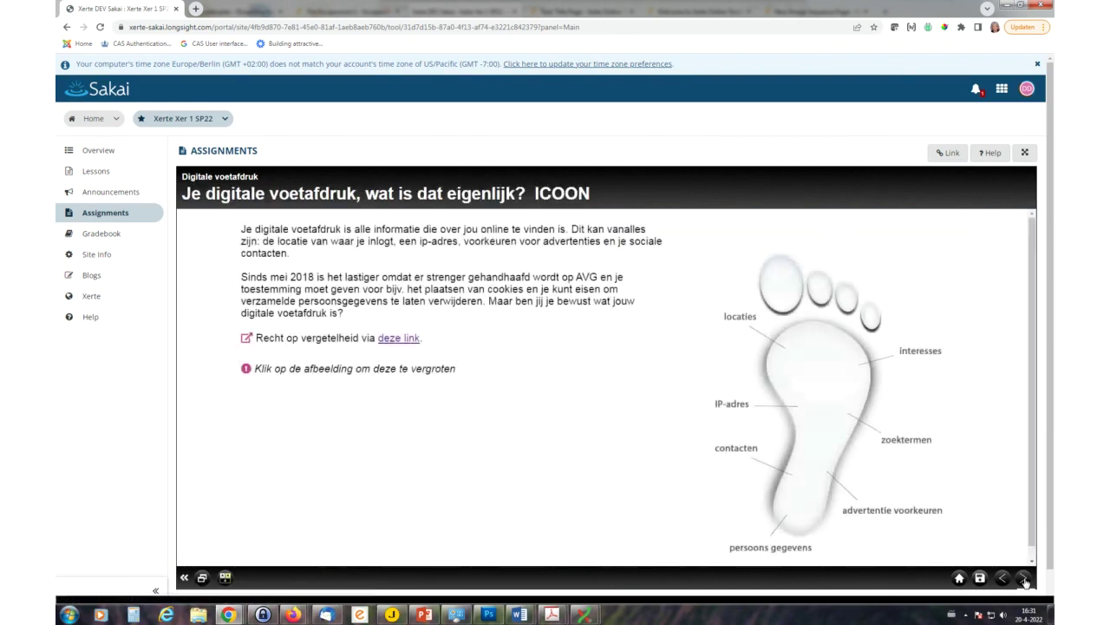
pyautogui.click(1025, 580)
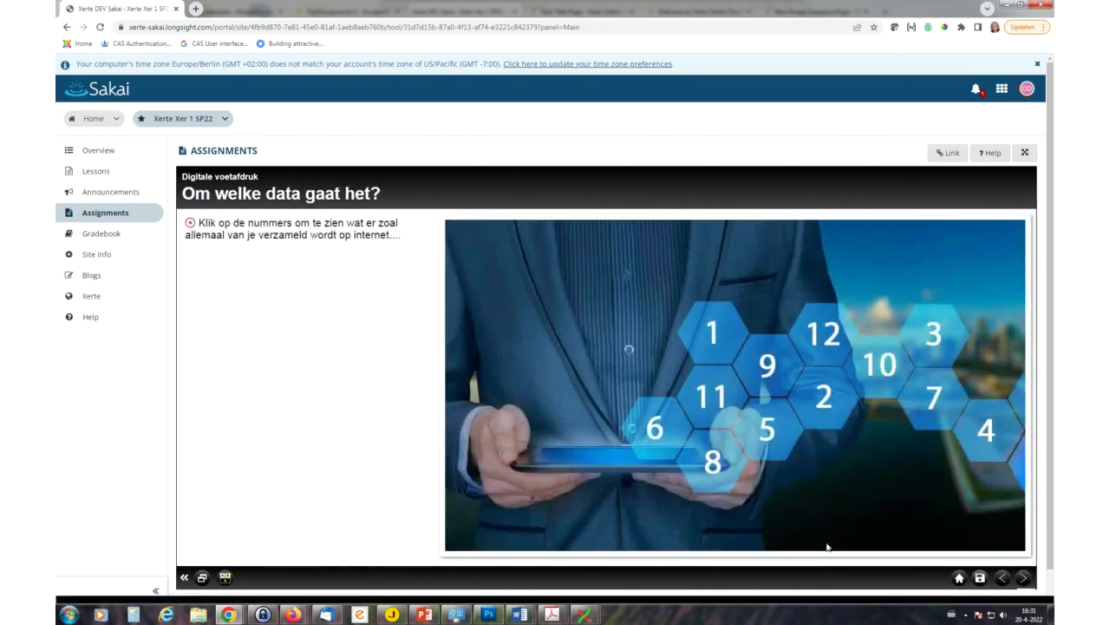
# - Reveal and close the information behind hexagons 6 and 1, then dismiss the chat notification
pyautogui.click(658, 439)
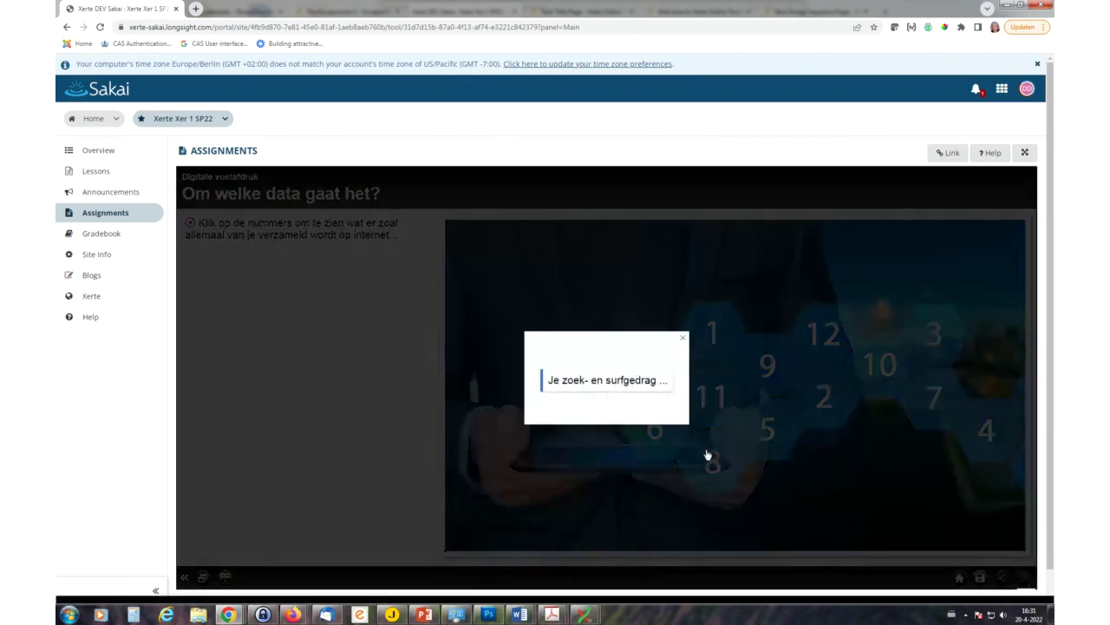
pyautogui.click(684, 338)
pyautogui.click(711, 332)
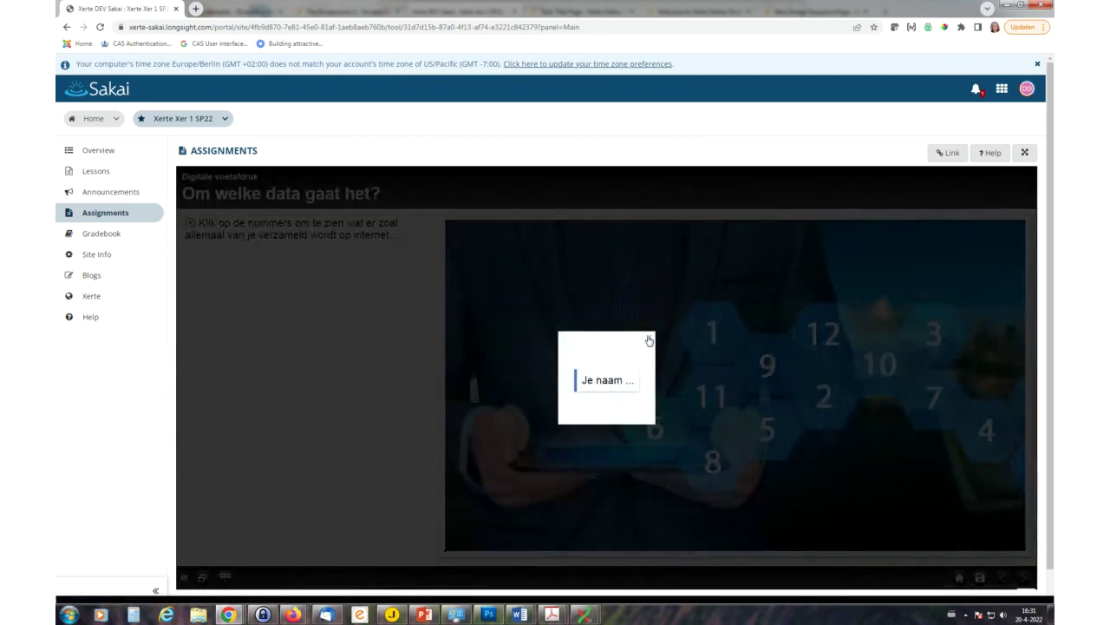
pyautogui.click(649, 338)
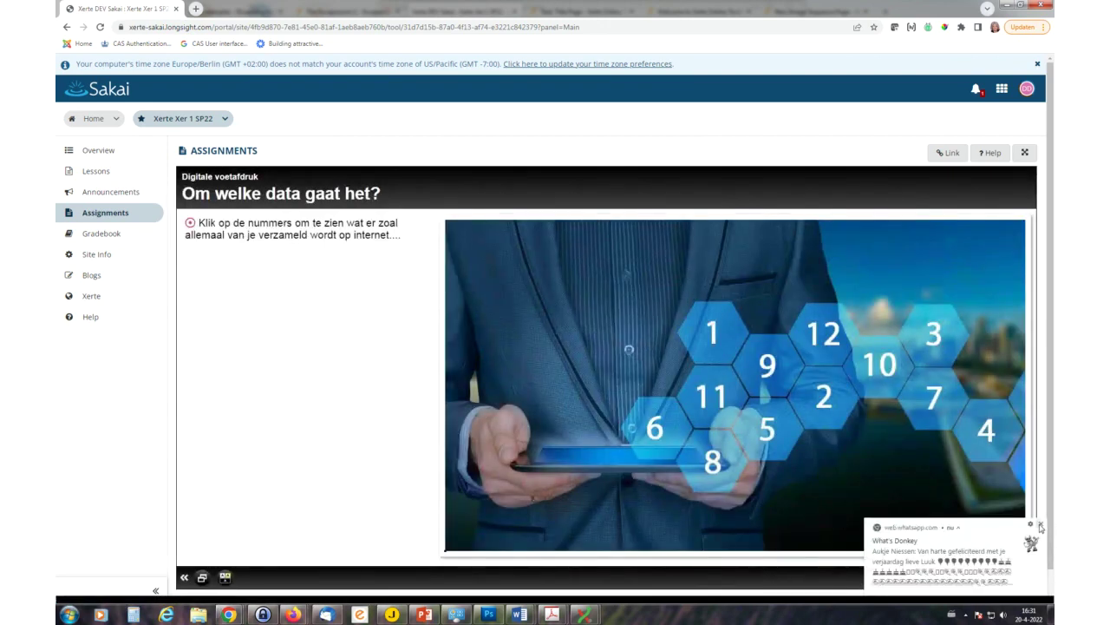
pyautogui.click(1041, 525)
# - In the digital footprint quiz, answer question 1 with option two and question 2 with option three
pyautogui.click(1022, 579)
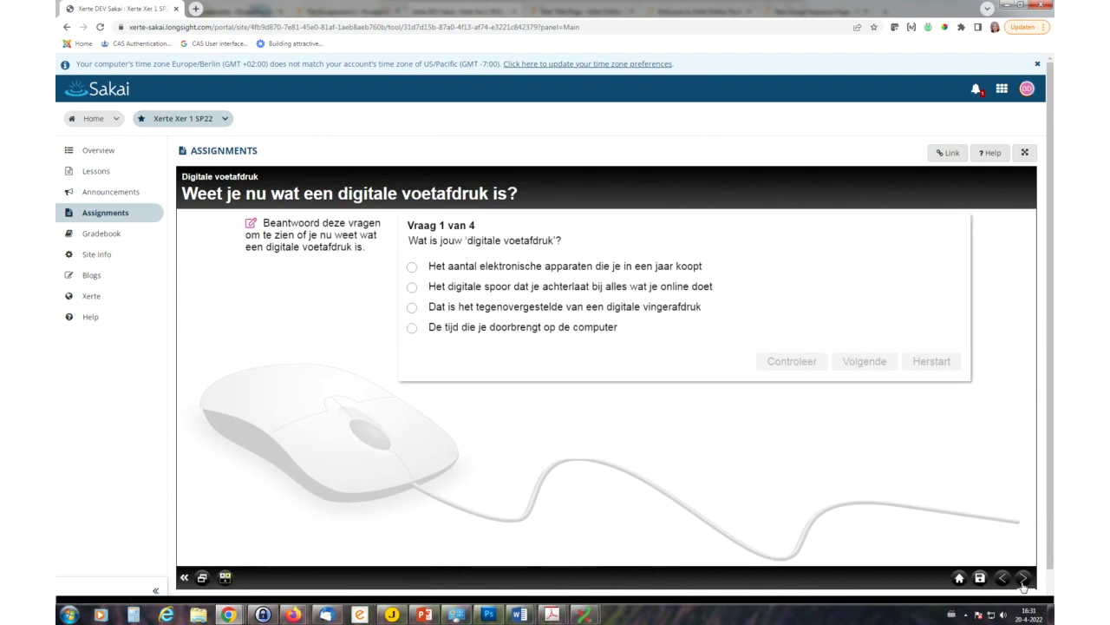
pyautogui.click(413, 288)
pyautogui.click(792, 362)
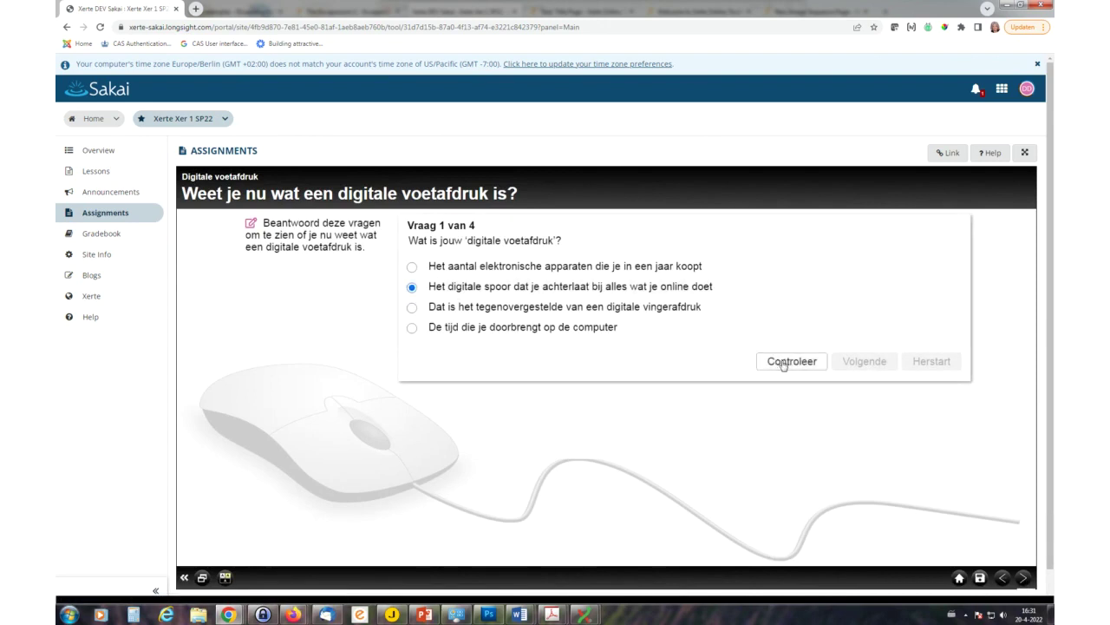
pyautogui.click(847, 362)
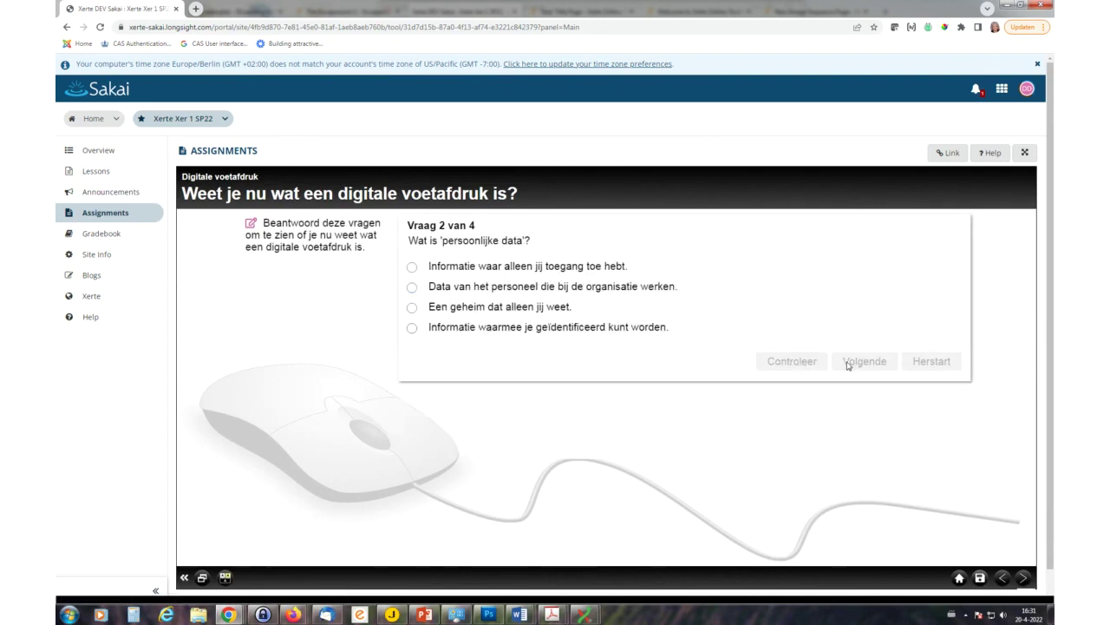
pyautogui.click(418, 309)
pyautogui.click(791, 362)
pyautogui.click(865, 362)
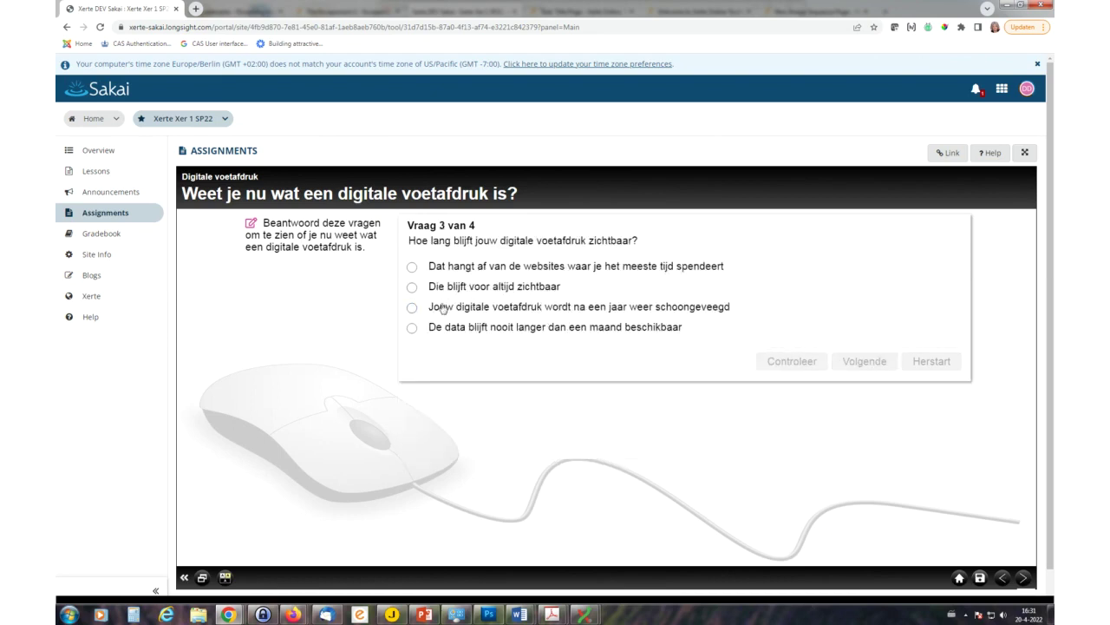
# - Answer question 3 with option two and Vraag 4 with option three, then finish the quiz
pyautogui.click(413, 287)
pyautogui.click(791, 361)
pyautogui.click(865, 361)
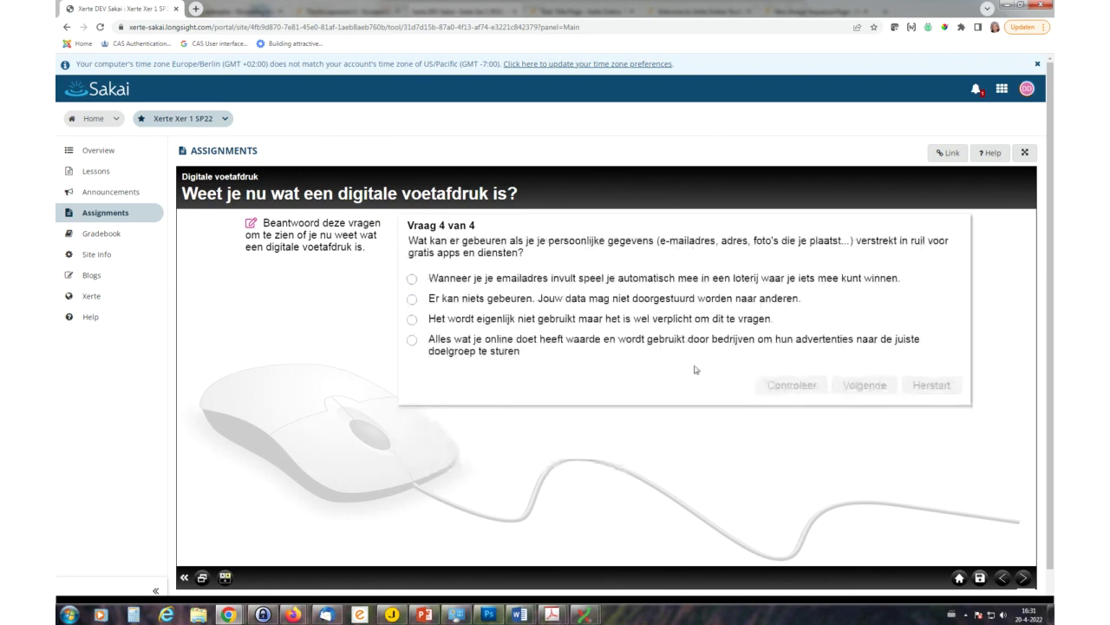
pyautogui.click(412, 319)
pyautogui.click(790, 386)
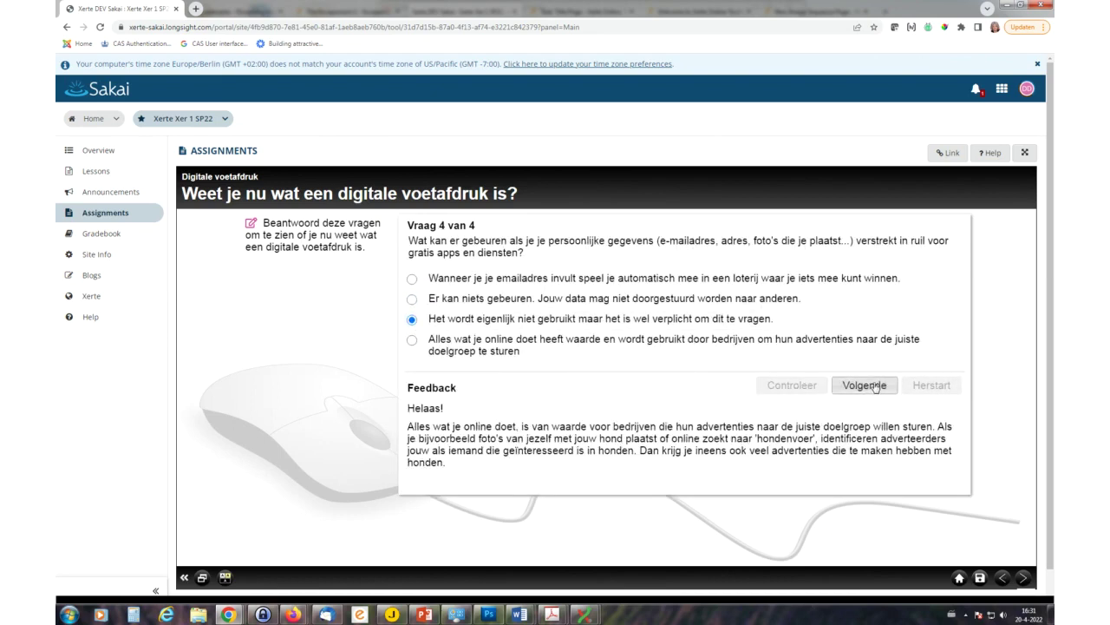
pyautogui.click(875, 385)
pyautogui.click(1023, 577)
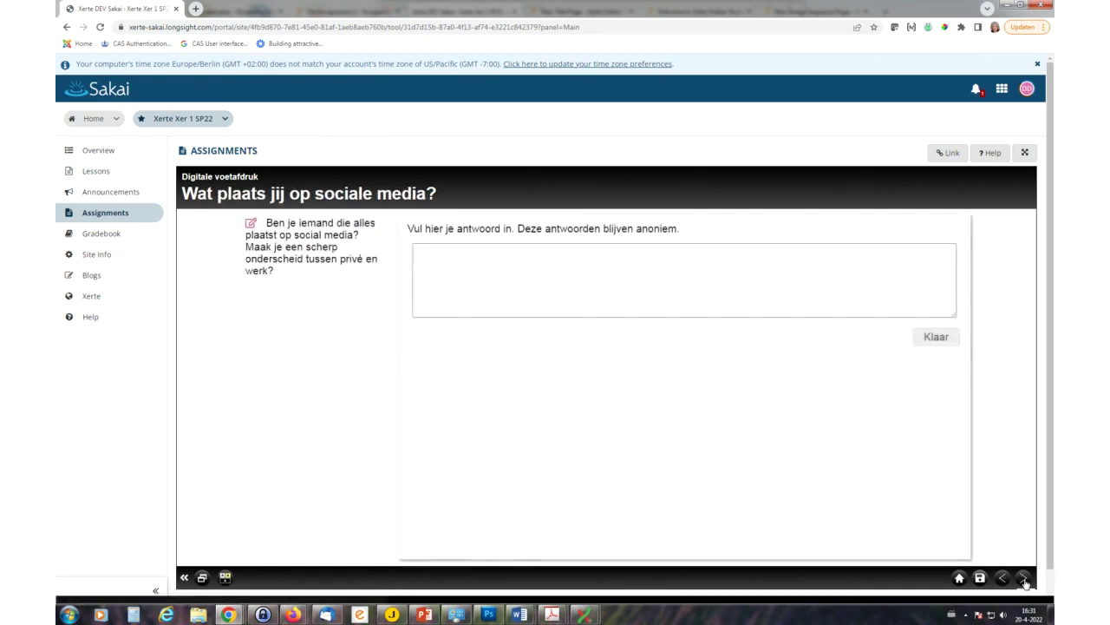
pyautogui.click(569, 288)
pyautogui.write('ldngerohrkenfdf')
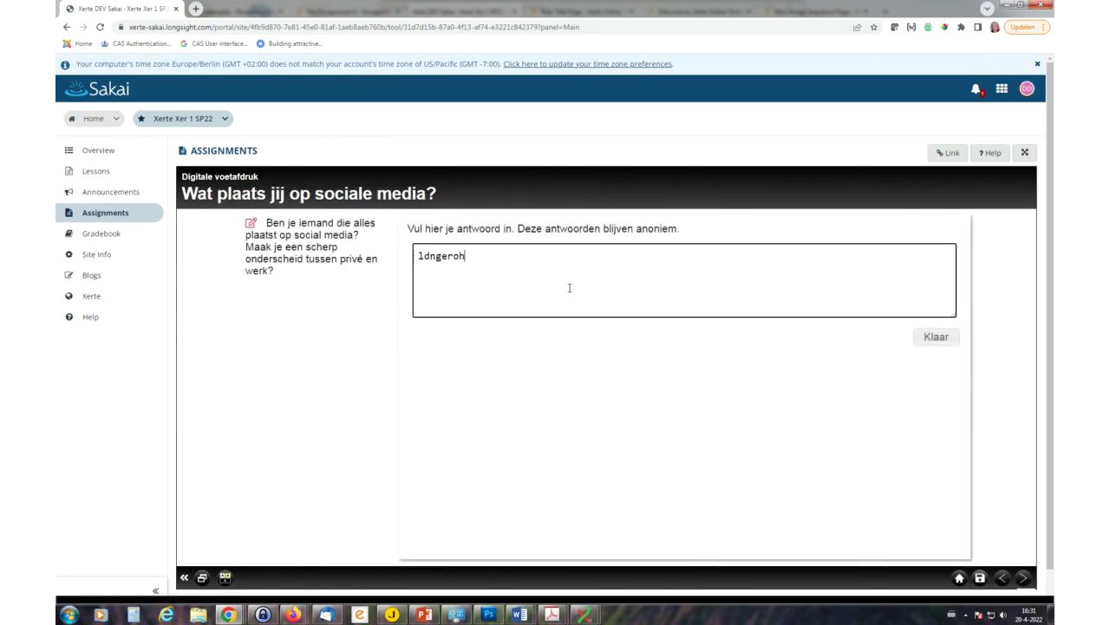
pyautogui.click(941, 342)
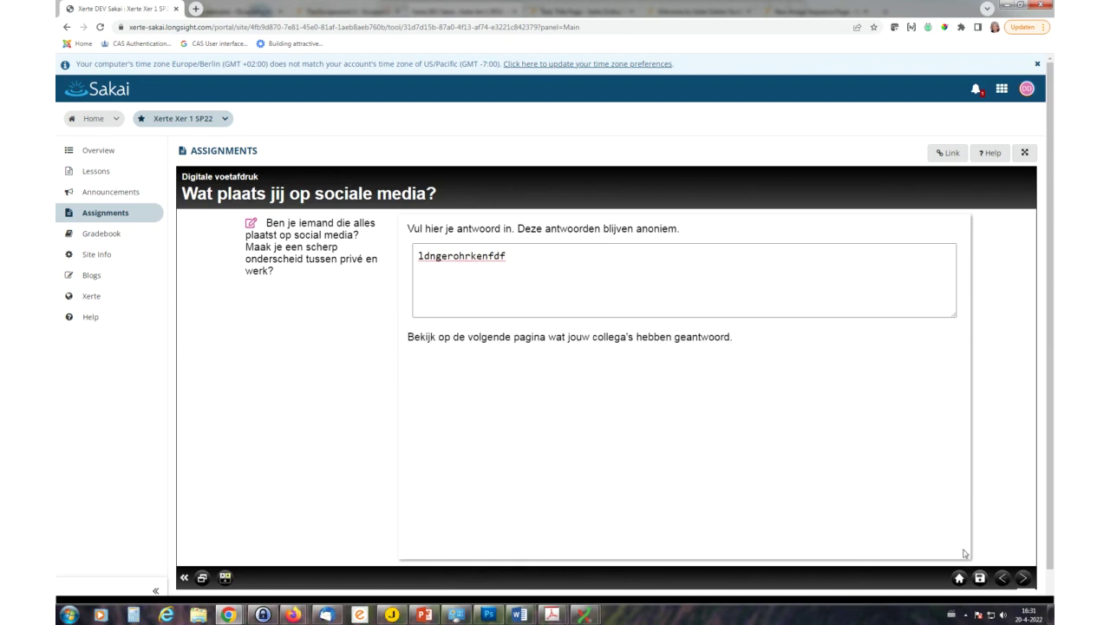
# - Advance past the colleagues' answers to the footprint-reduction tips slide and bring up the save-session prompt
pyautogui.click(1023, 578)
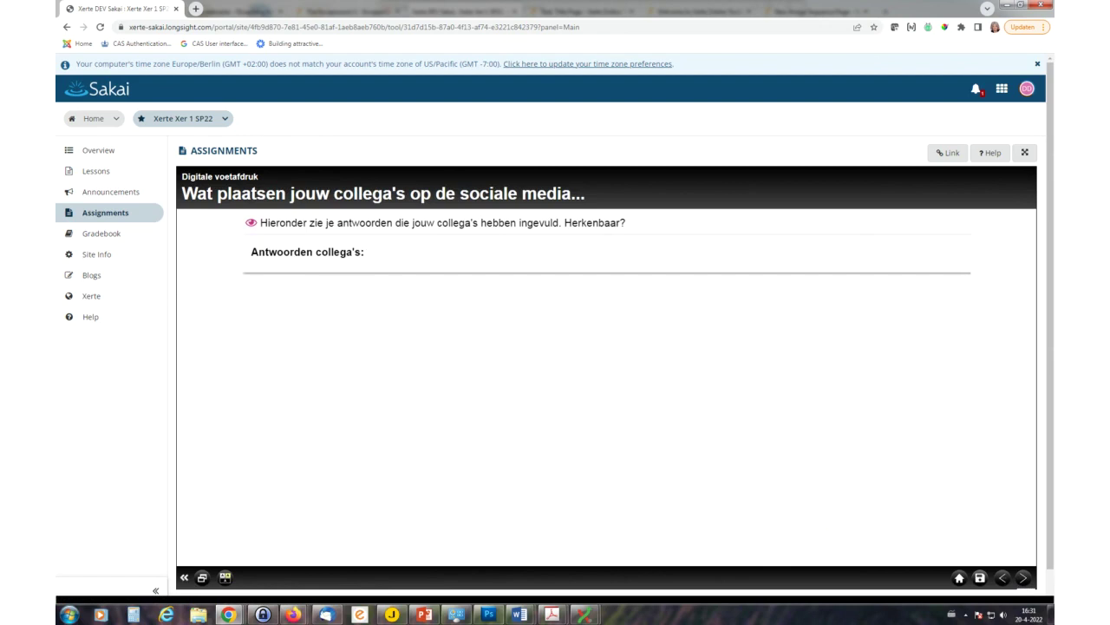
pyautogui.click(1025, 580)
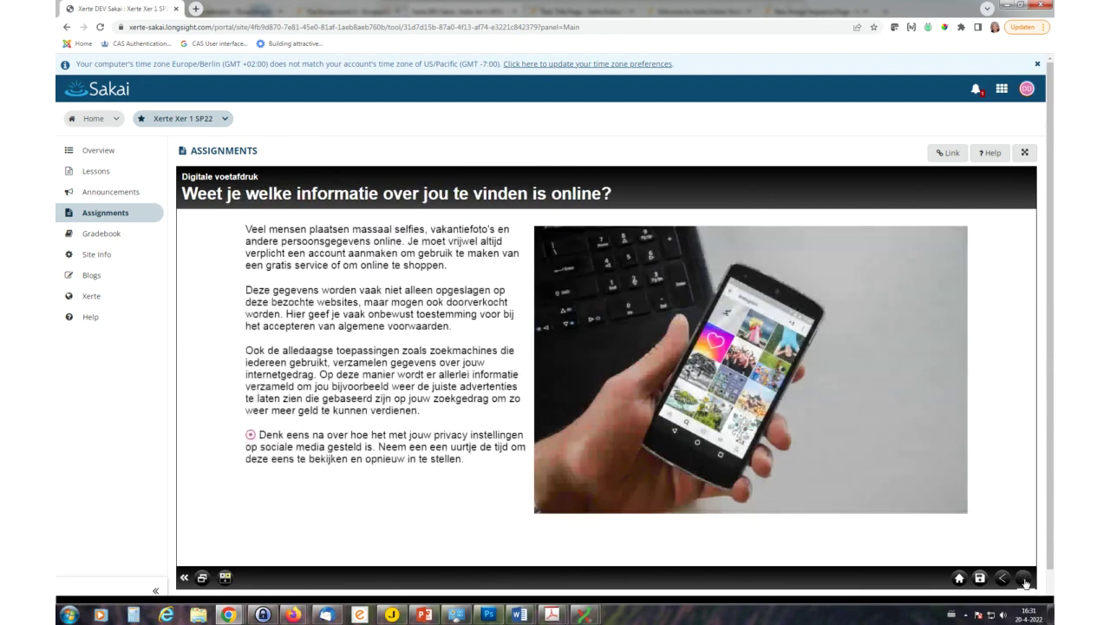
pyautogui.click(1025, 581)
pyautogui.click(1025, 580)
pyautogui.click(1025, 581)
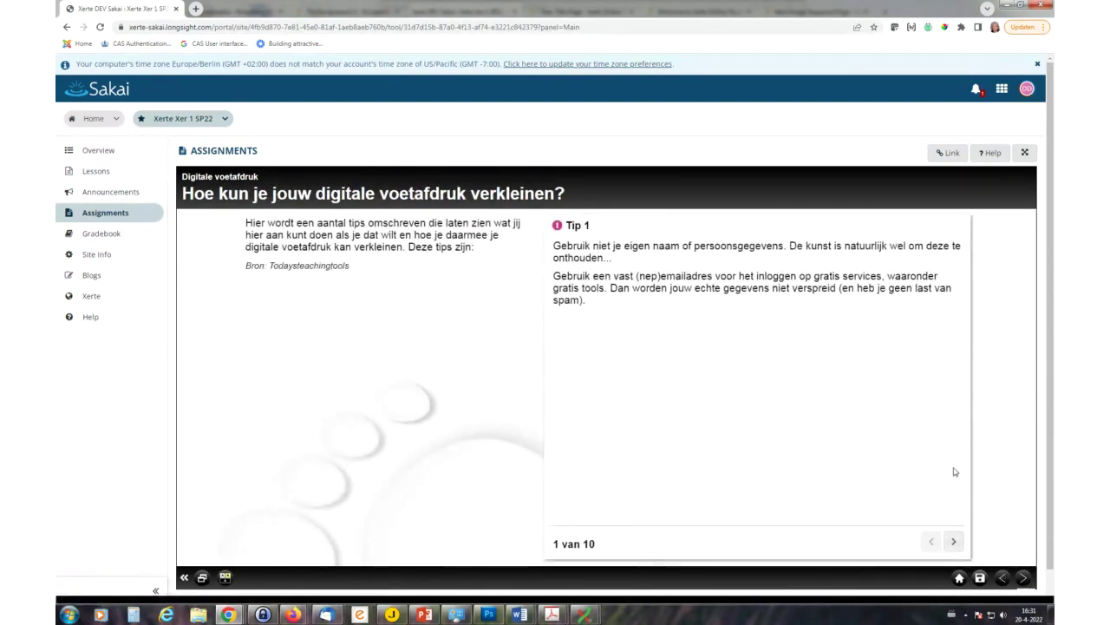
pyautogui.click(981, 579)
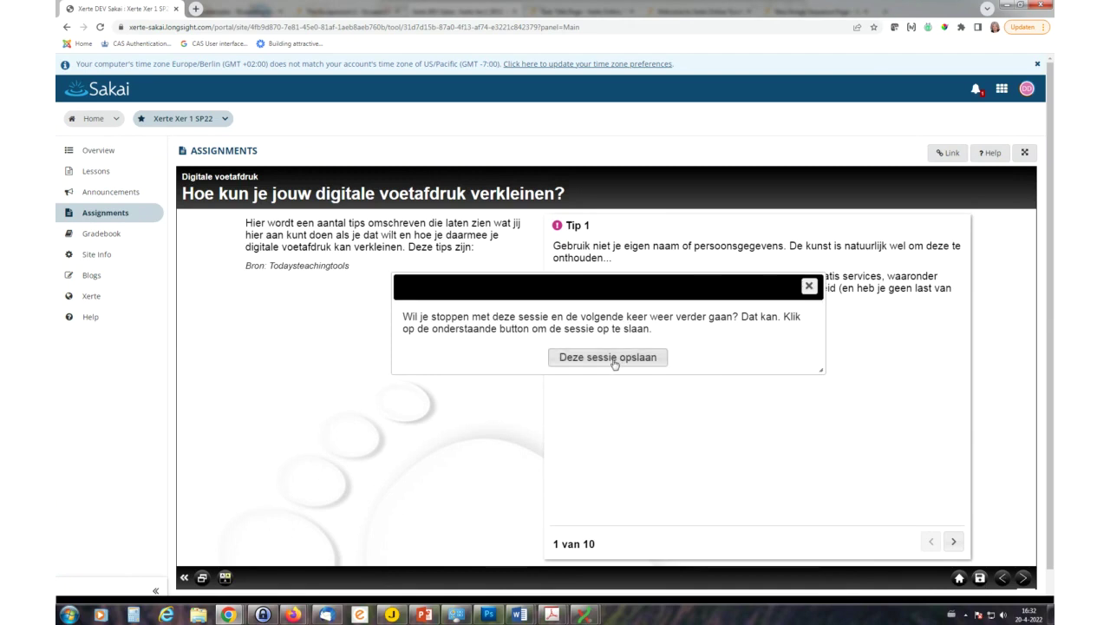
# - Save the student's session with 'Deze sessie opslaan', dismiss the confirmation, and move the student window aside
pyautogui.click(612, 358)
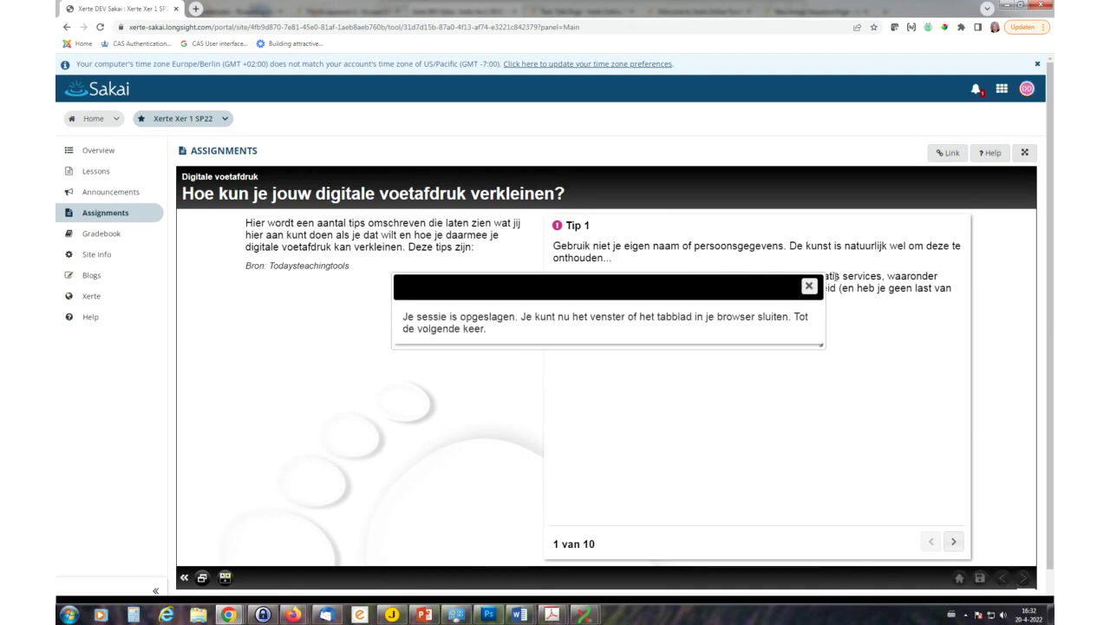
pyautogui.click(809, 285)
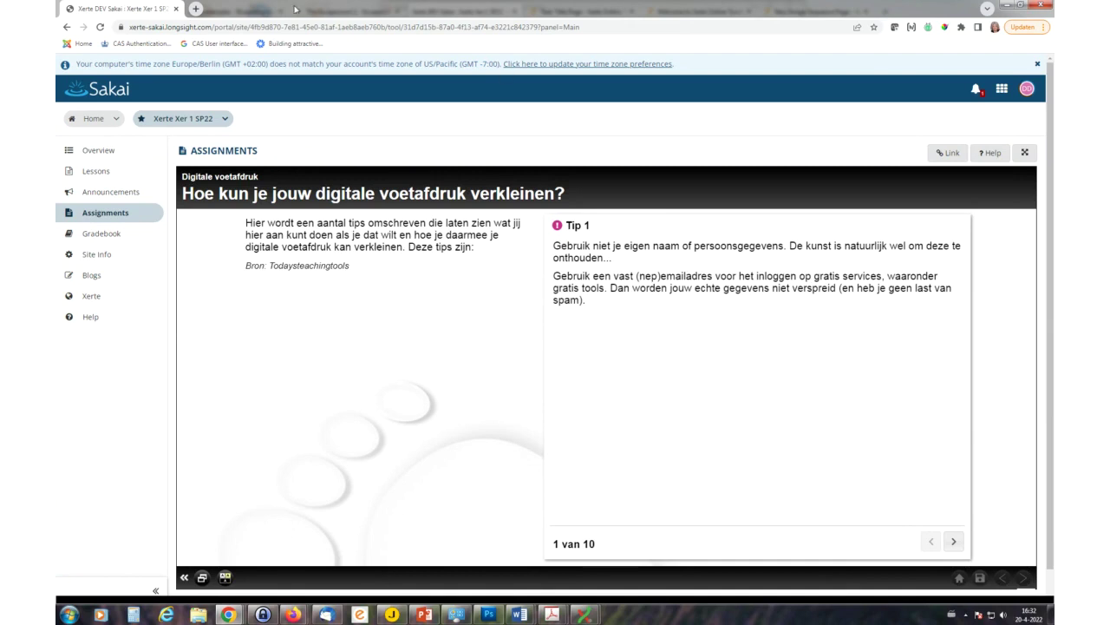
pyautogui.moveTo(291, 10); pyautogui.dragTo(1109, 313)
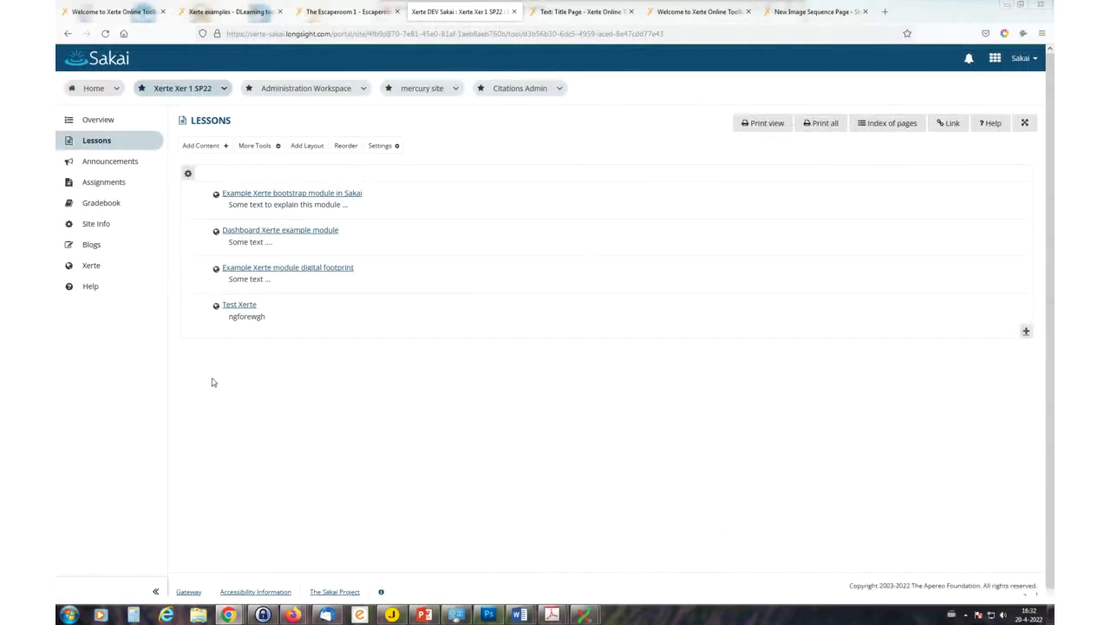
# - Reload the instructor's Lessons page and open the 'Dashboard Xerte example module' tracking dashboard
pyautogui.click(104, 34)
pyautogui.click(104, 34)
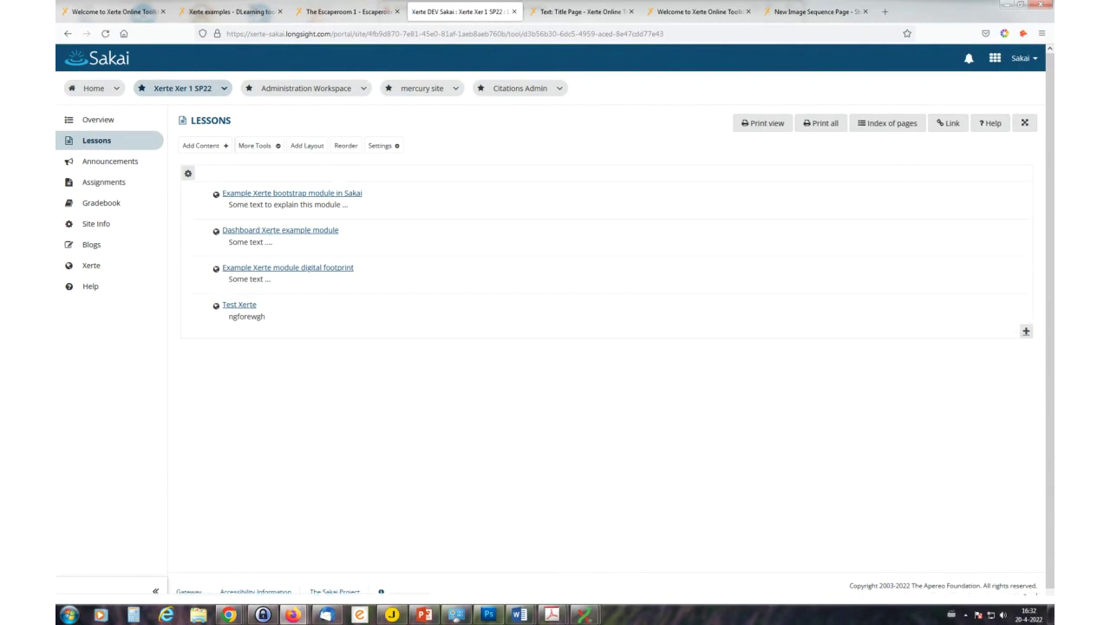
pyautogui.click(280, 232)
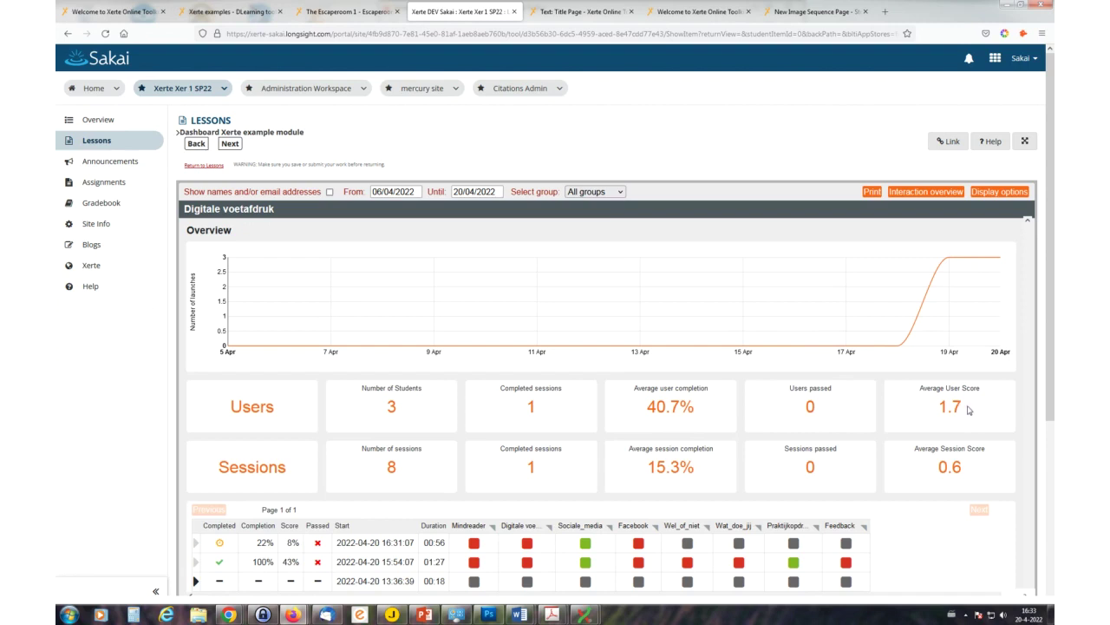
# - Enable 'Show names and/or email addresses' and inspect the students' coloured per-page result cells
pyautogui.scroll(-5, 970, 412)
pyautogui.scroll(2, 967, 434)
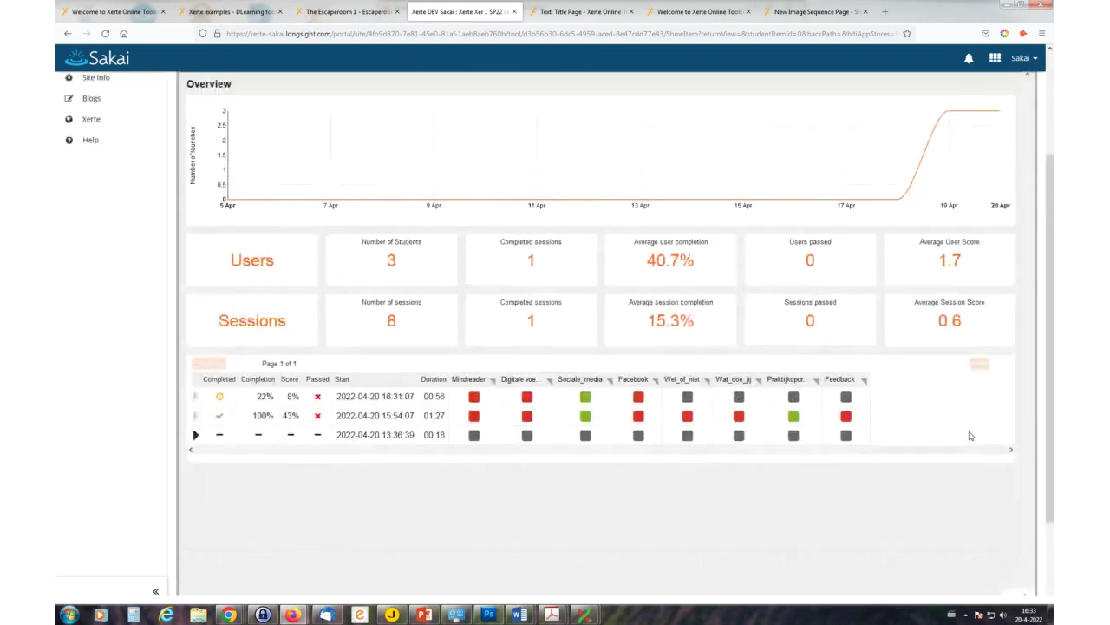
pyautogui.scroll(3, 359, 408)
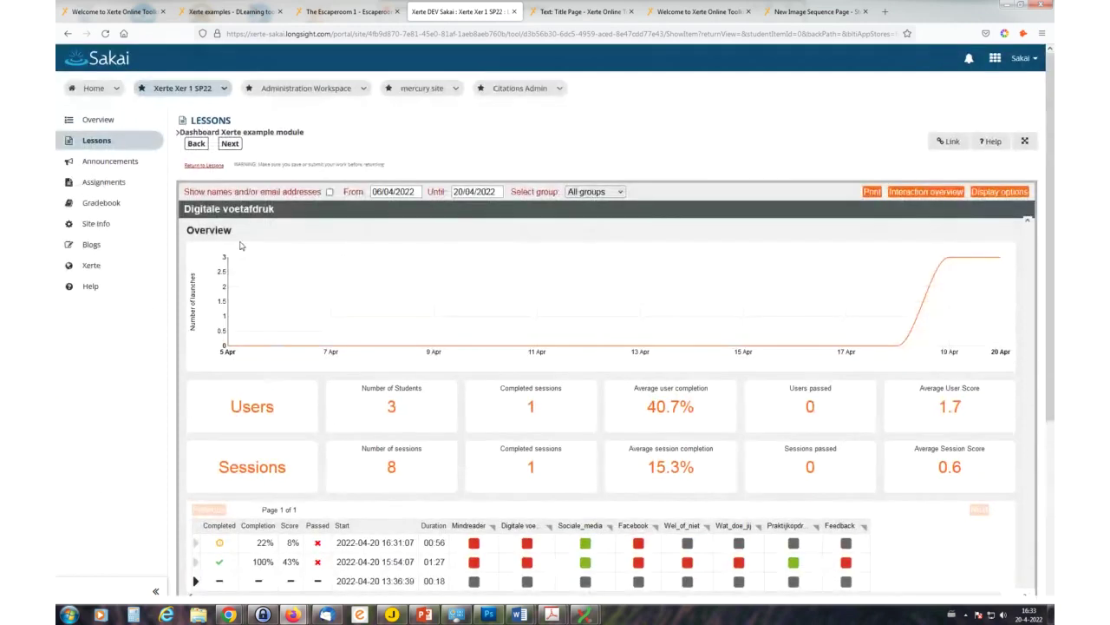
pyautogui.click(330, 193)
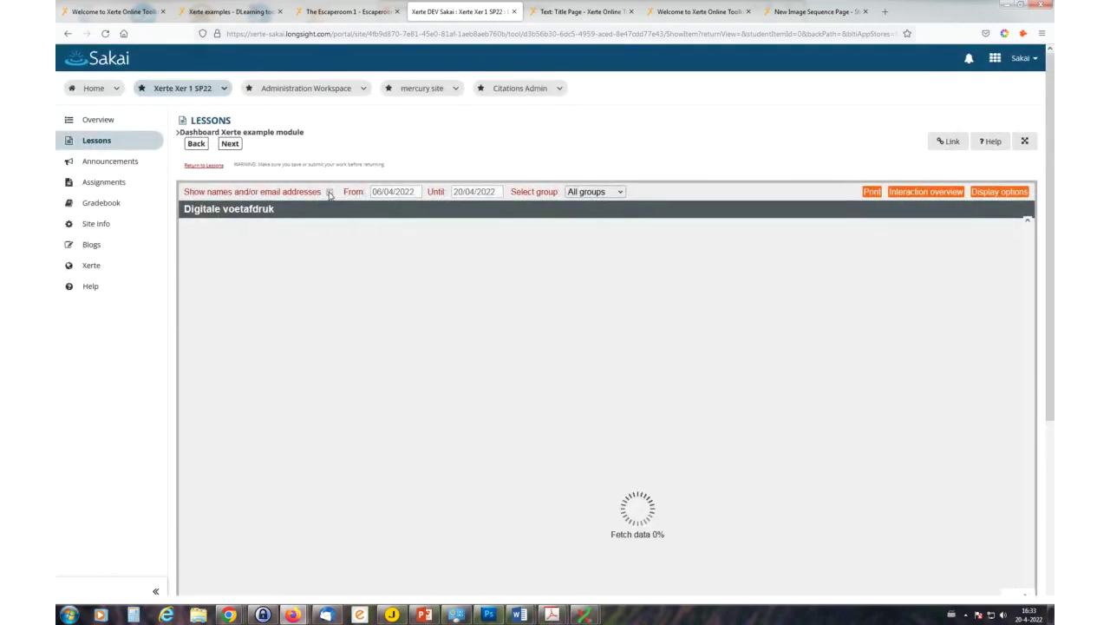
pyautogui.scroll(-2, 391, 298)
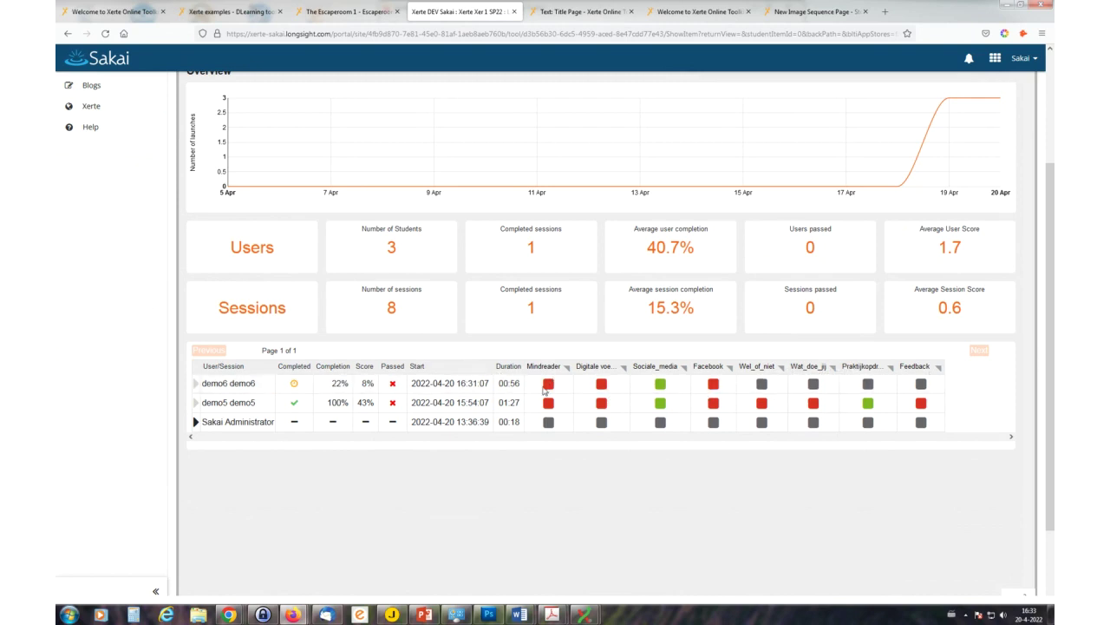
pyautogui.moveTo(661, 393)
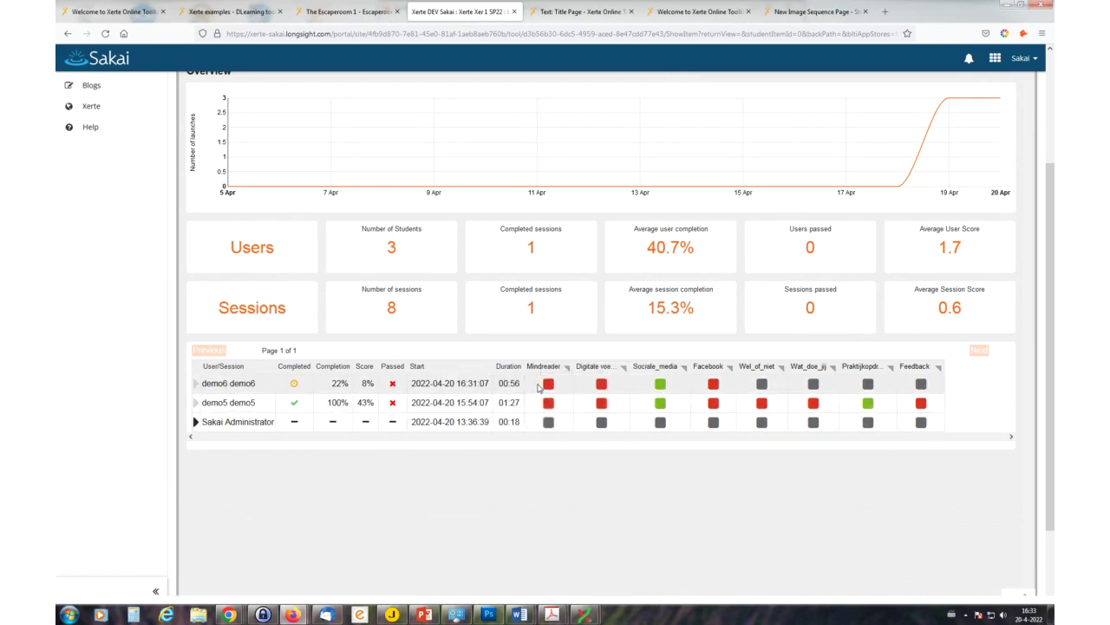
pyautogui.moveTo(714, 391)
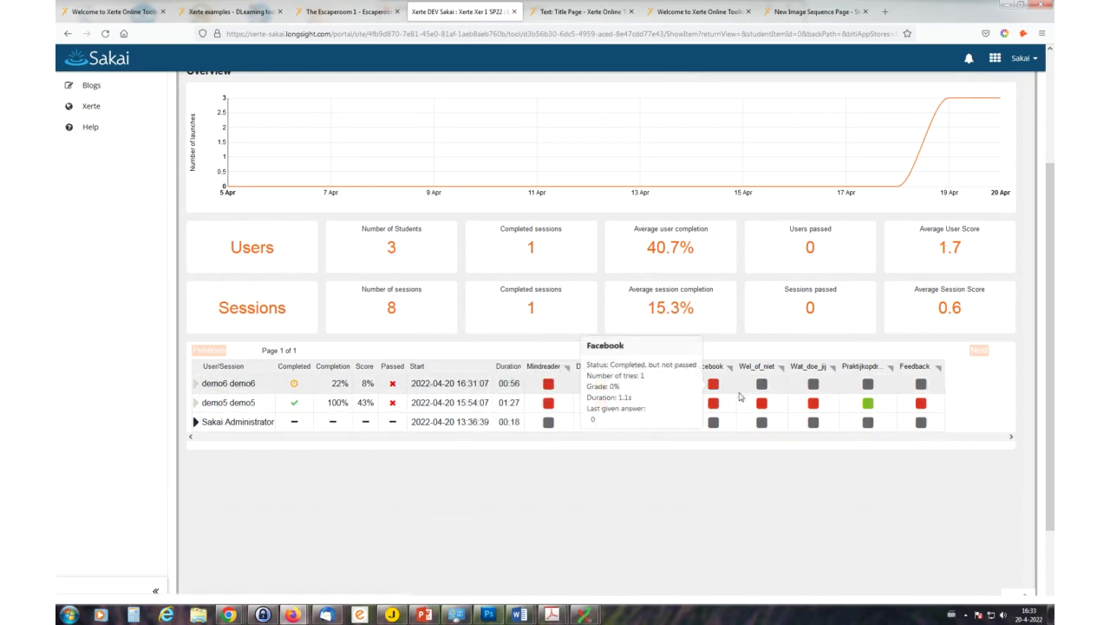
pyautogui.moveTo(767, 389)
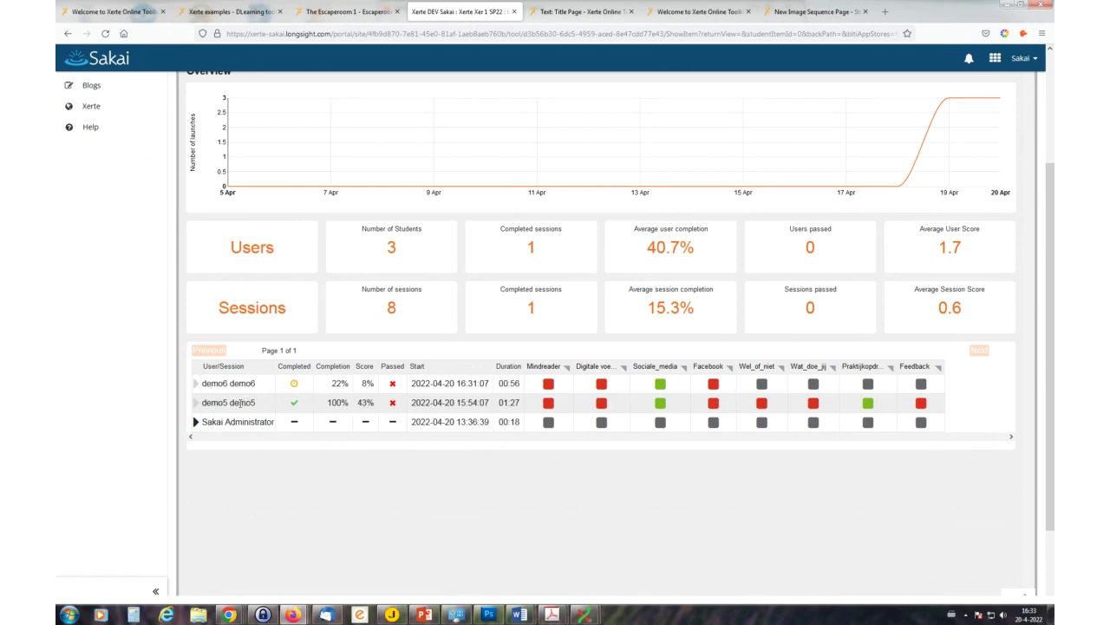
# - Expand and scroll through the completed session's detailed results, then switch to the site's Assignments tool
pyautogui.click(290, 404)
pyautogui.scroll(-2, 681, 451)
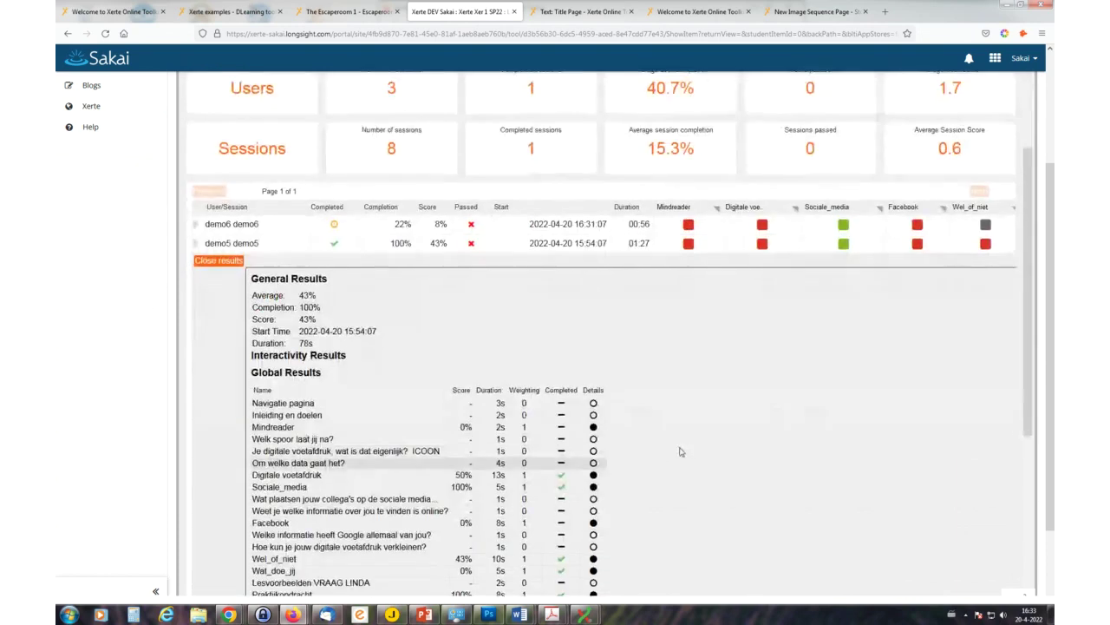
pyautogui.scroll(-3, 681, 451)
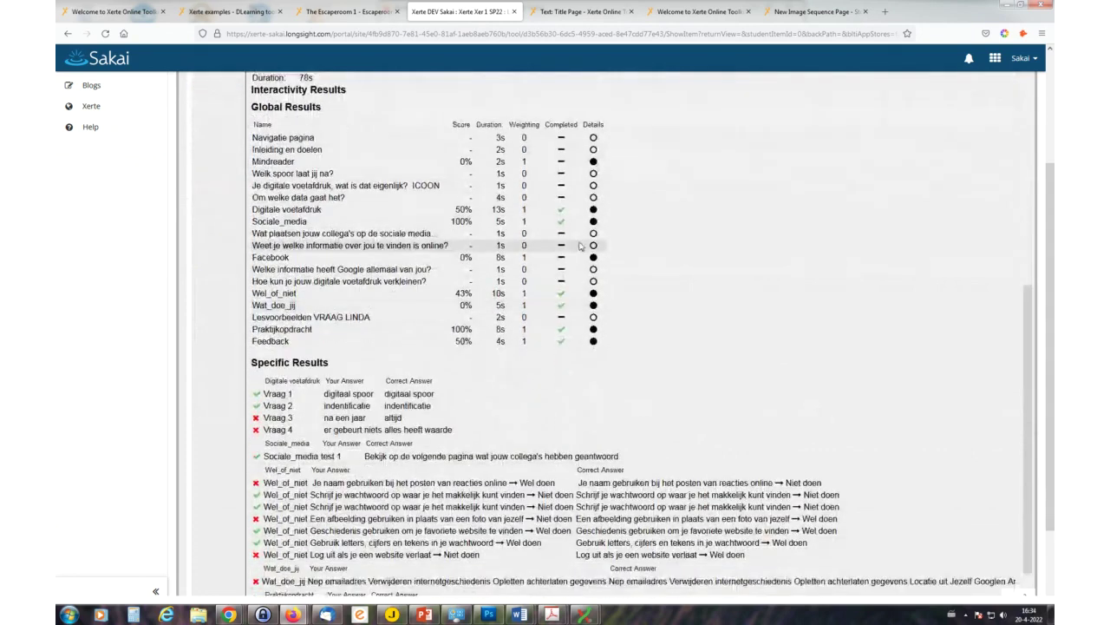
pyautogui.scroll(-3, 580, 245)
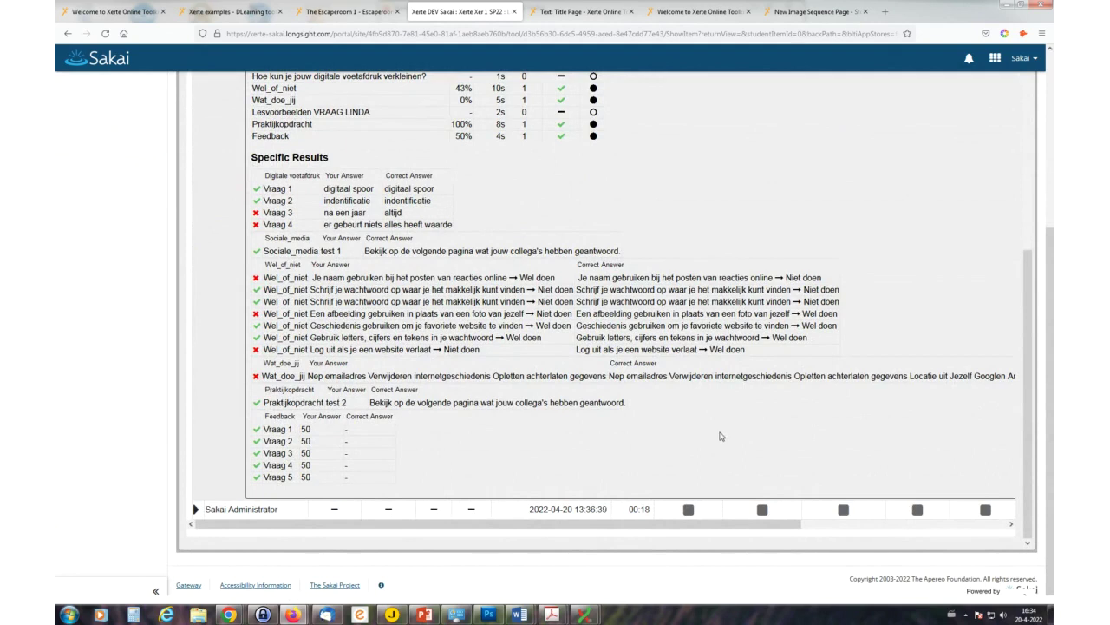
pyautogui.scroll(10, 707, 438)
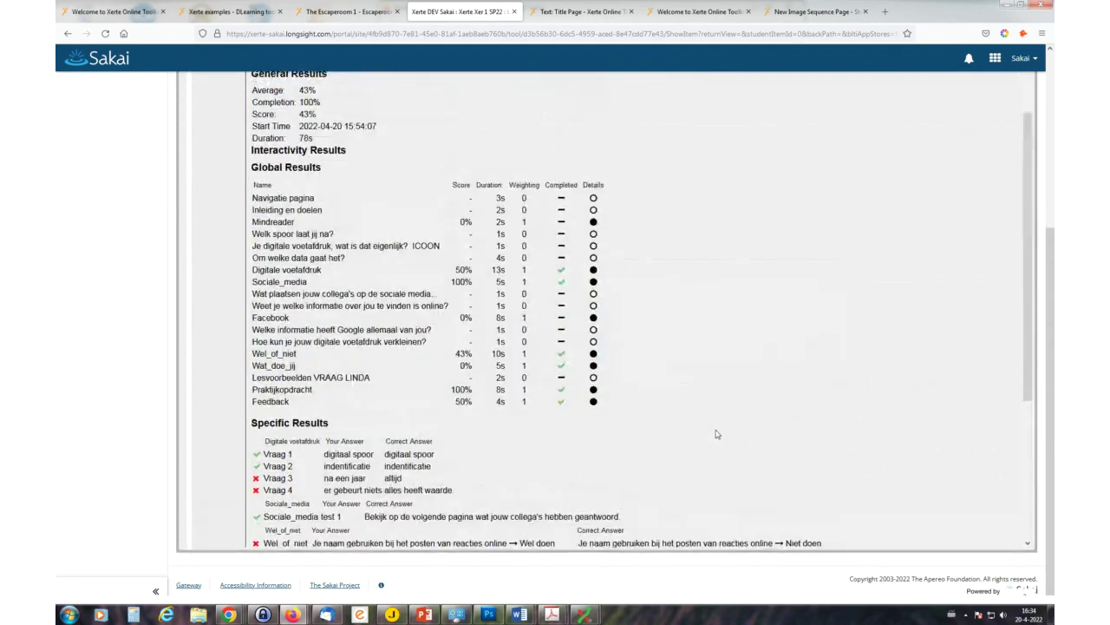
pyautogui.scroll(3, 718, 434)
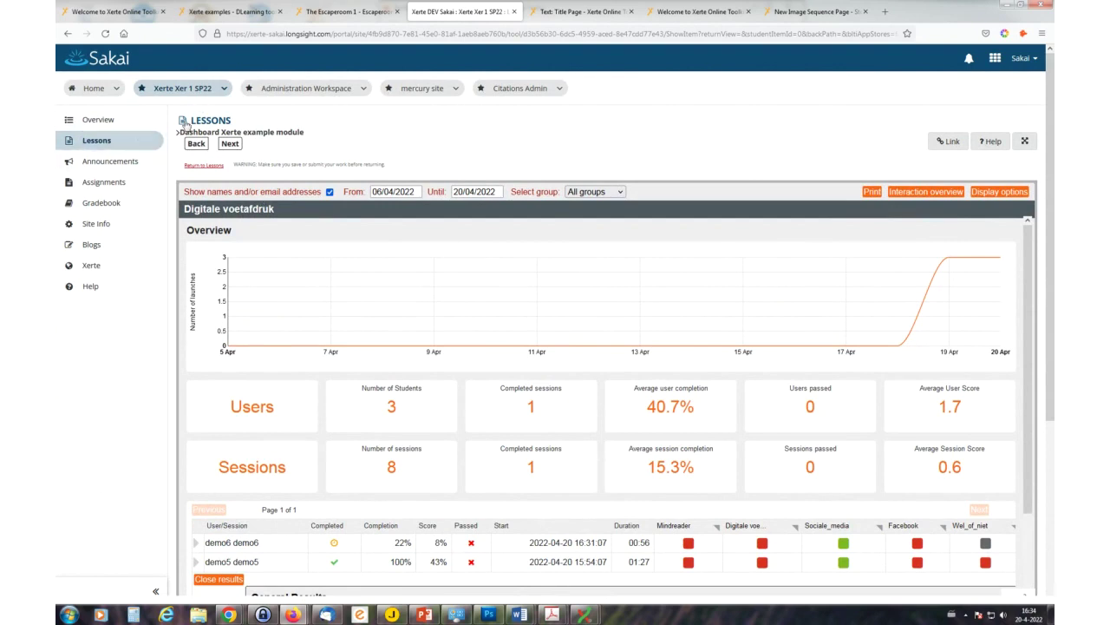
pyautogui.click(107, 187)
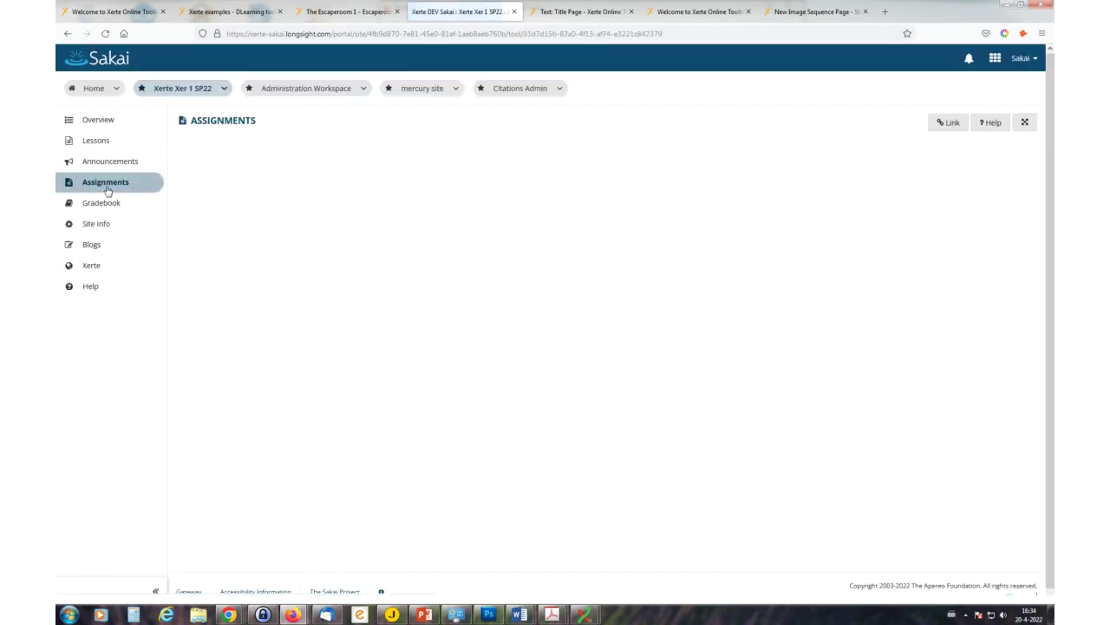
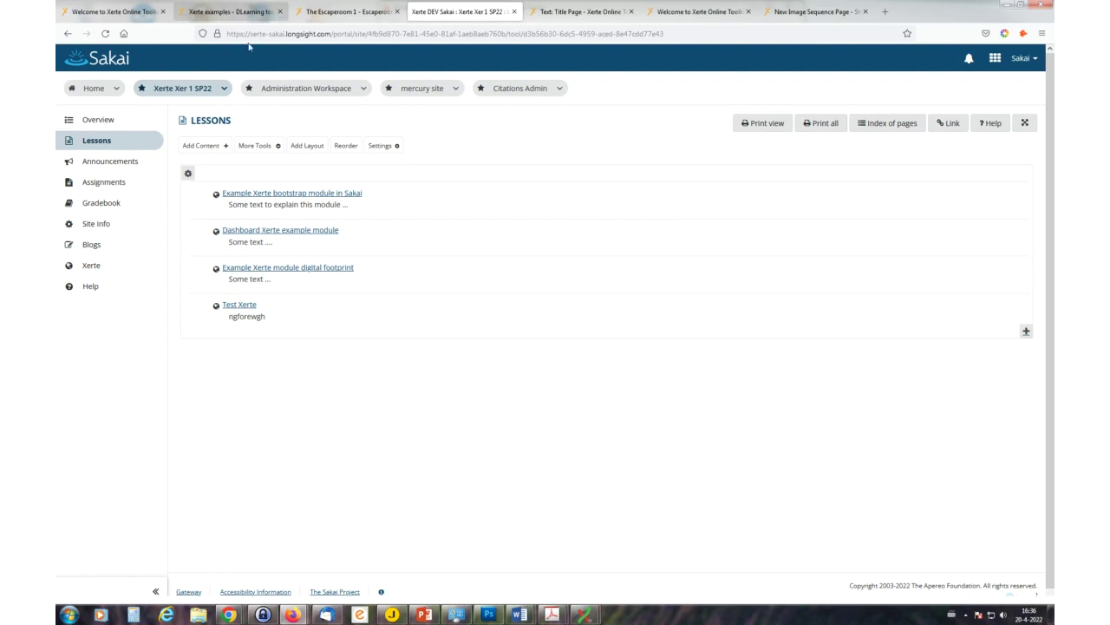
pyautogui.click(299, 236)
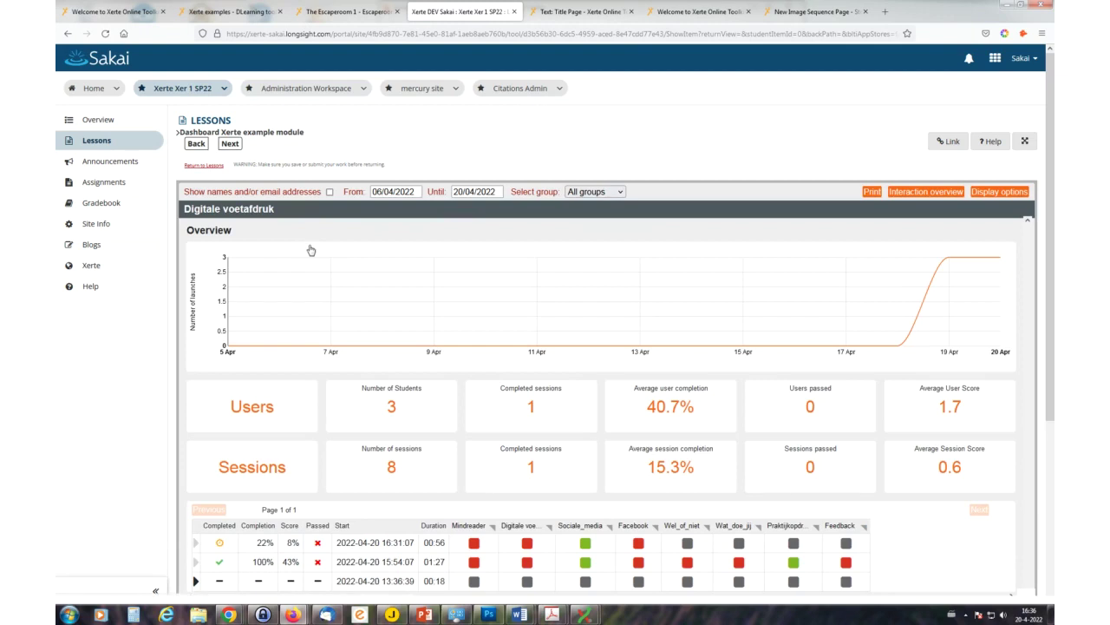
pyautogui.click(101, 144)
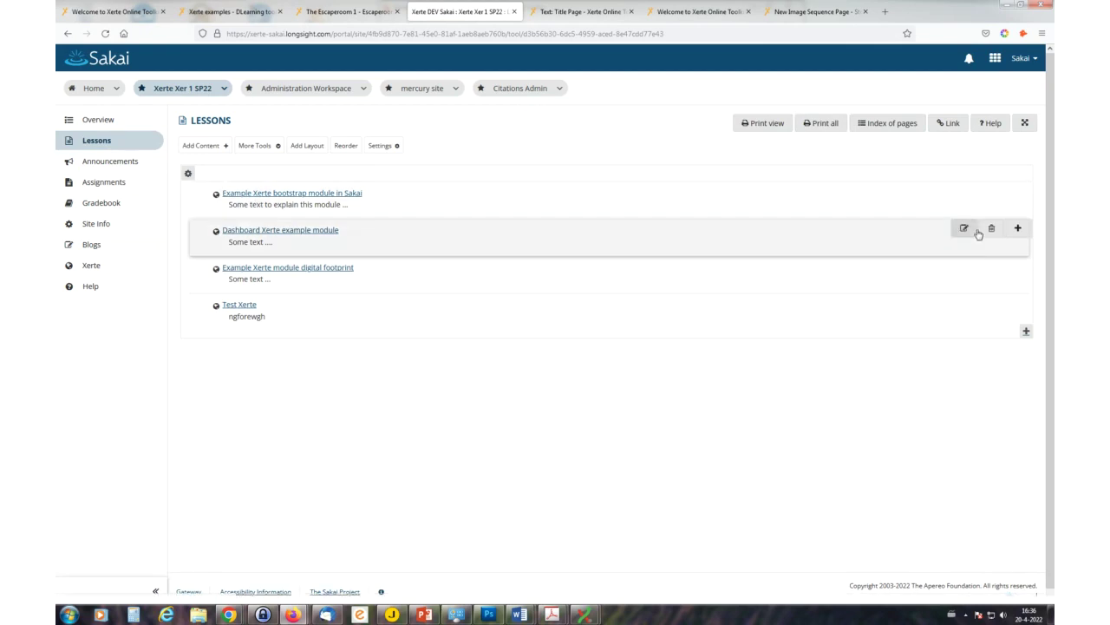
# - Open the Dashboard Xerte example module item's edit dialog and expand its Prerequisites and Layout sections
pyautogui.click(965, 229)
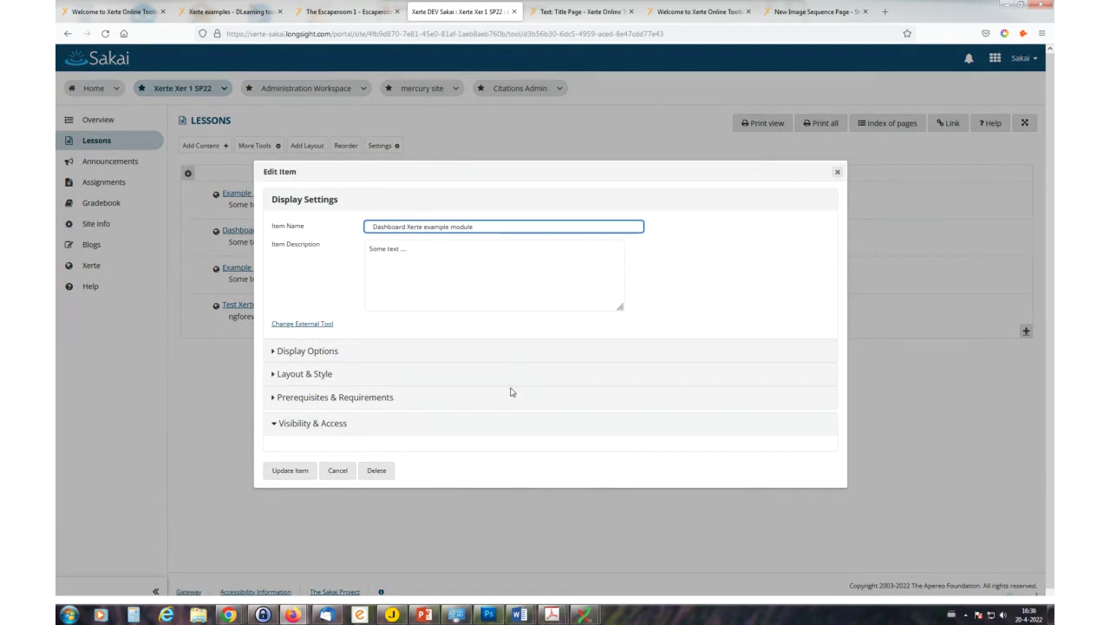
pyautogui.click(307, 424)
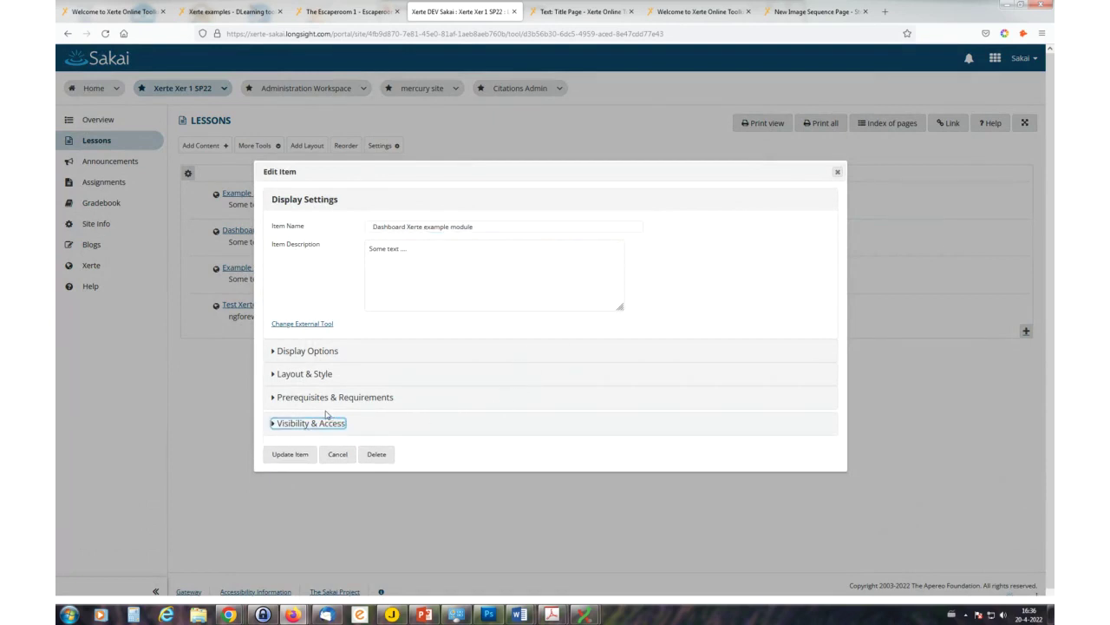
pyautogui.click(320, 399)
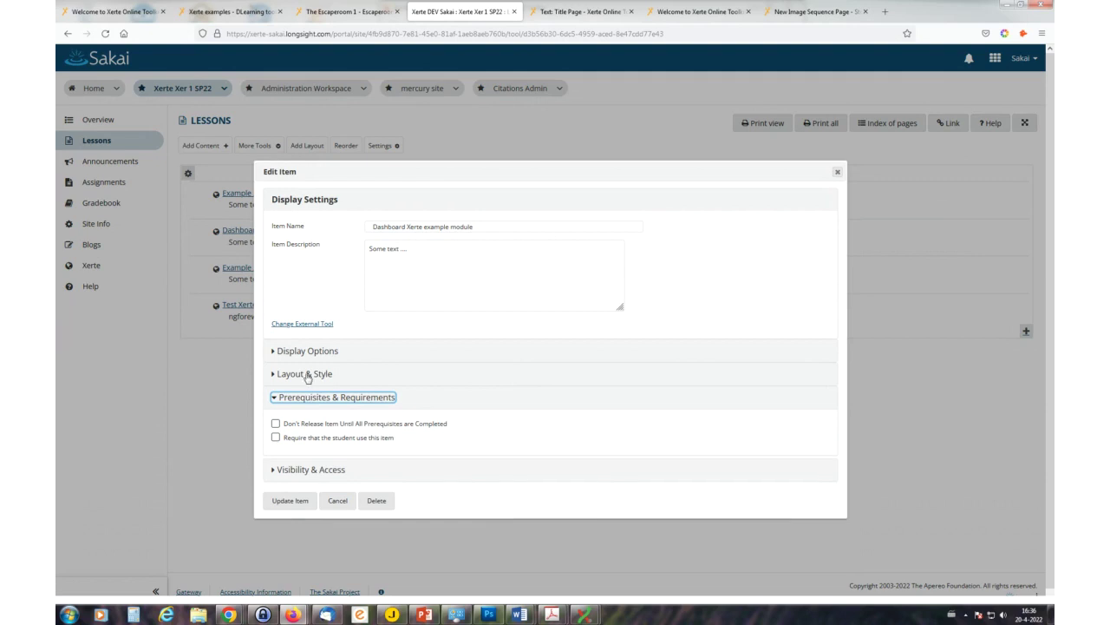
pyautogui.click(307, 376)
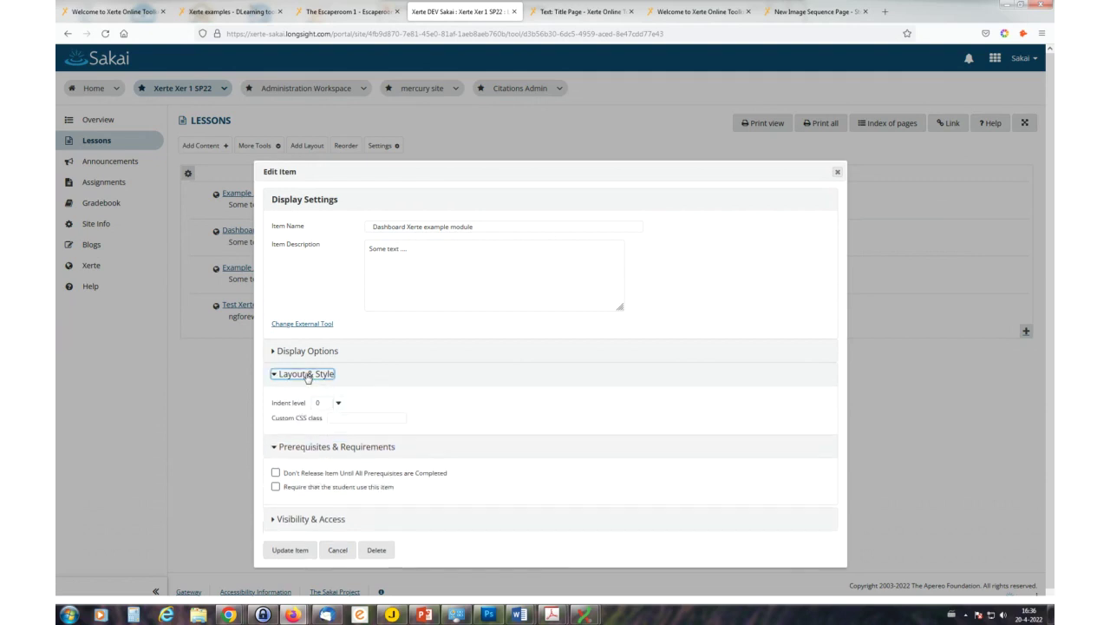
# - Check the item's external tool choice by opening Xerte, closing it unsaved, and going back
pyautogui.click(302, 324)
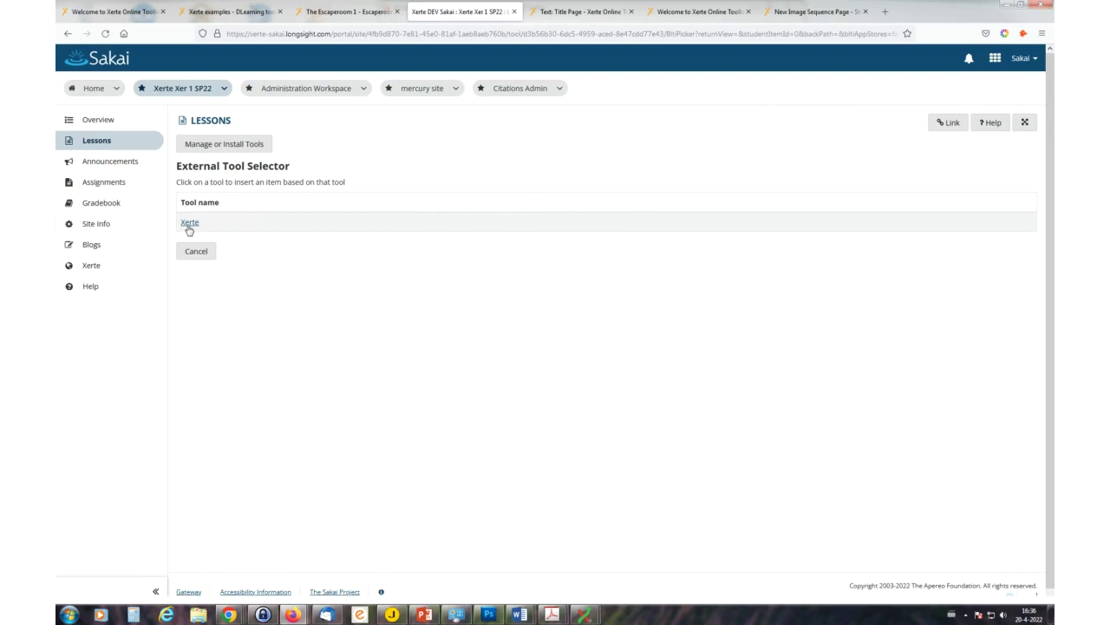
pyautogui.click(189, 222)
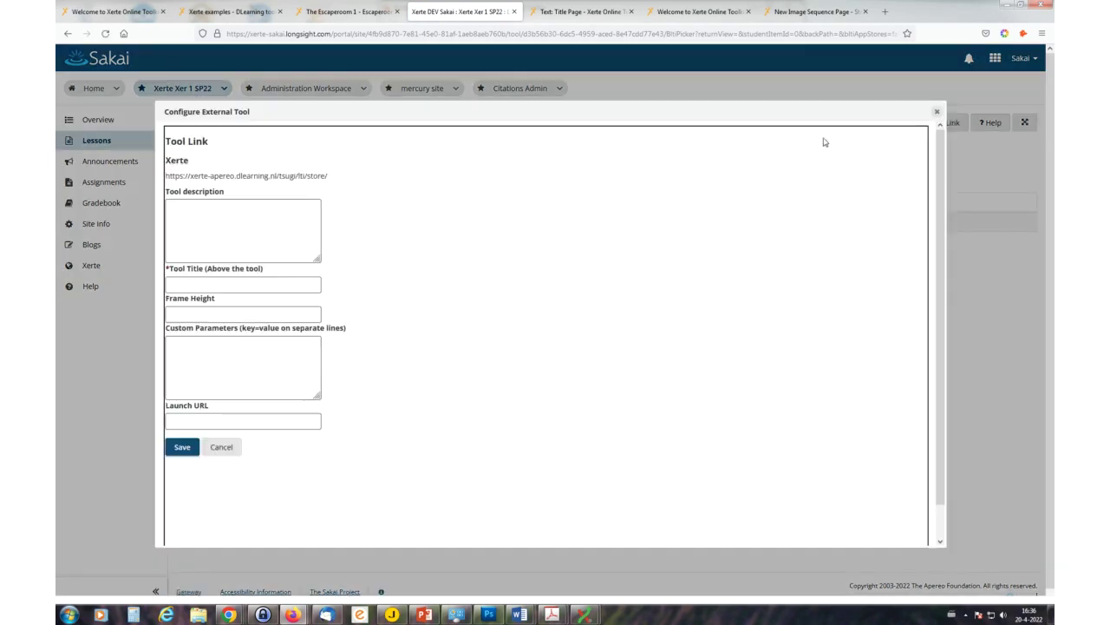
pyautogui.click(936, 112)
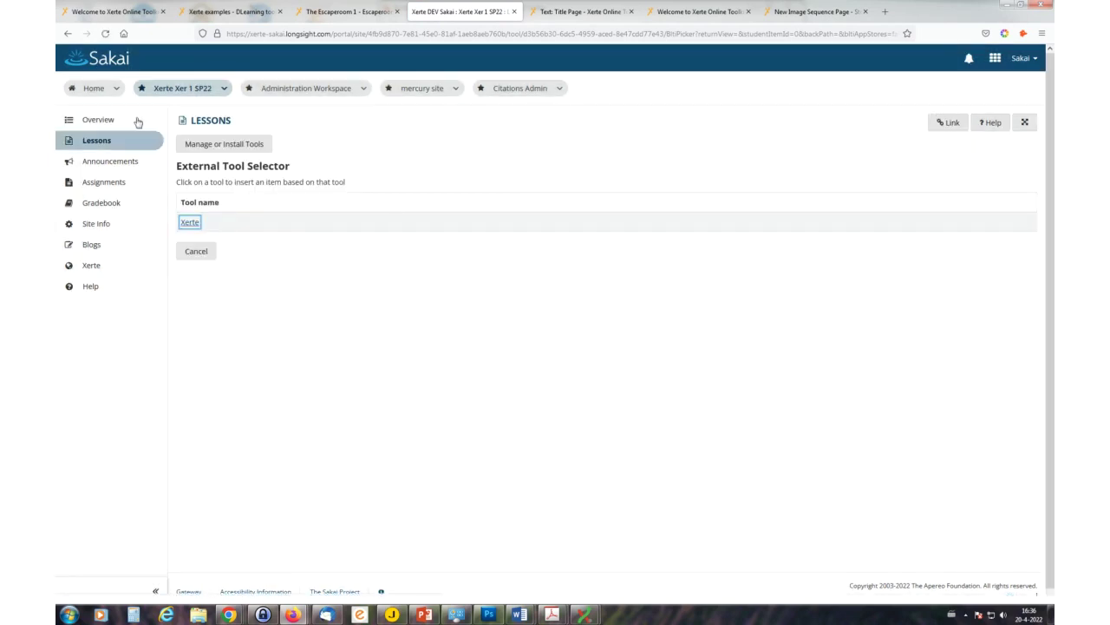
pyautogui.click(67, 33)
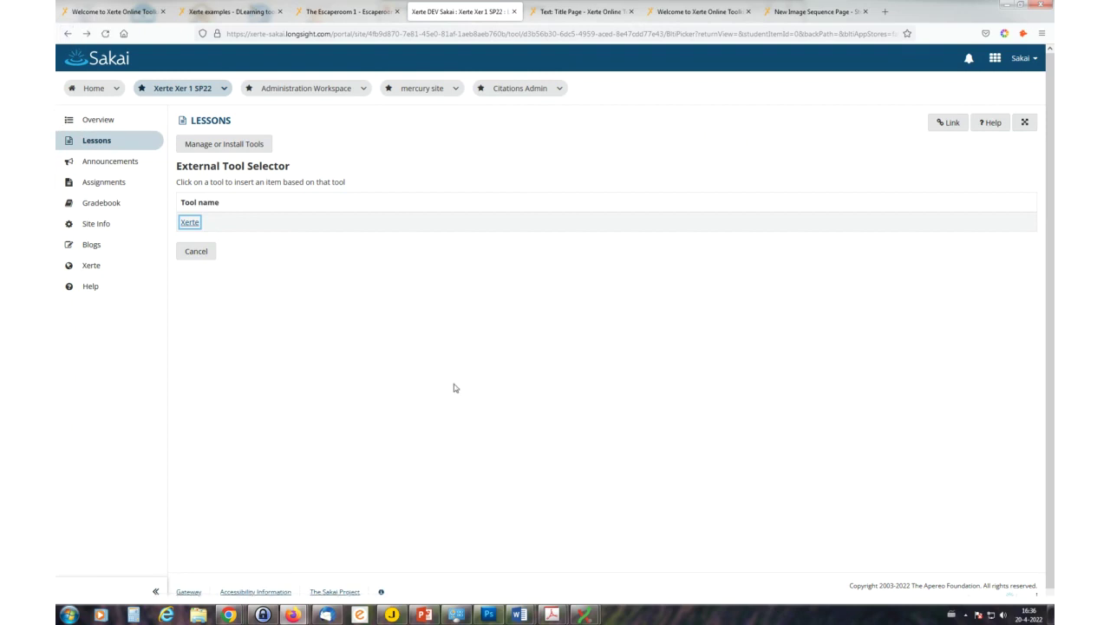
pyautogui.click(215, 13)
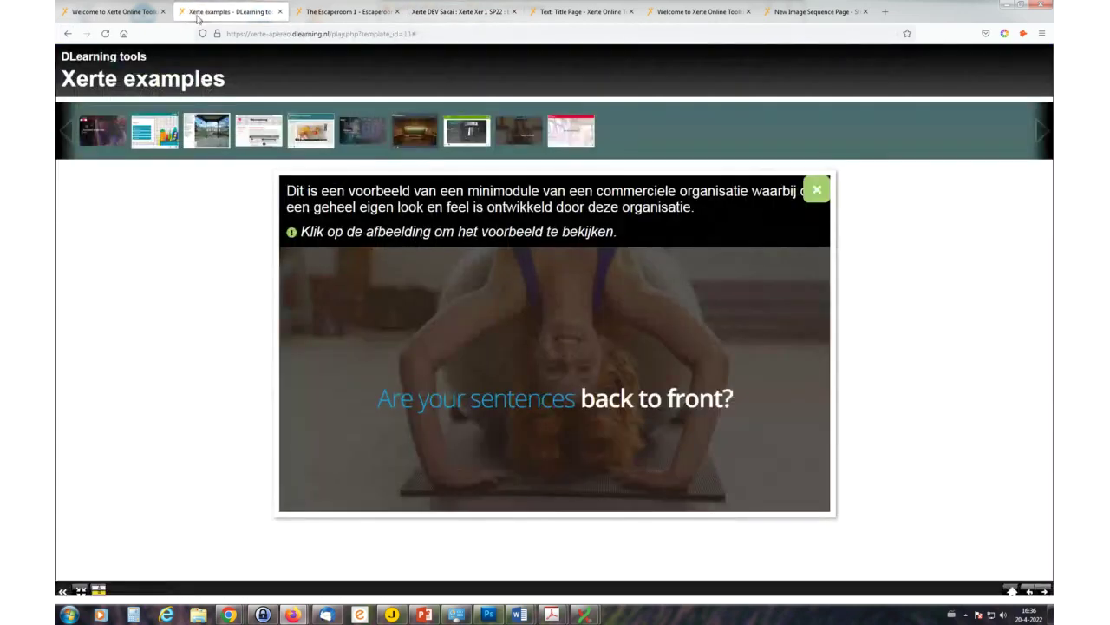
# - Review Example module EN's LTI 1.1 and xAPI publishing properties, then close the properties window
pyautogui.click(113, 12)
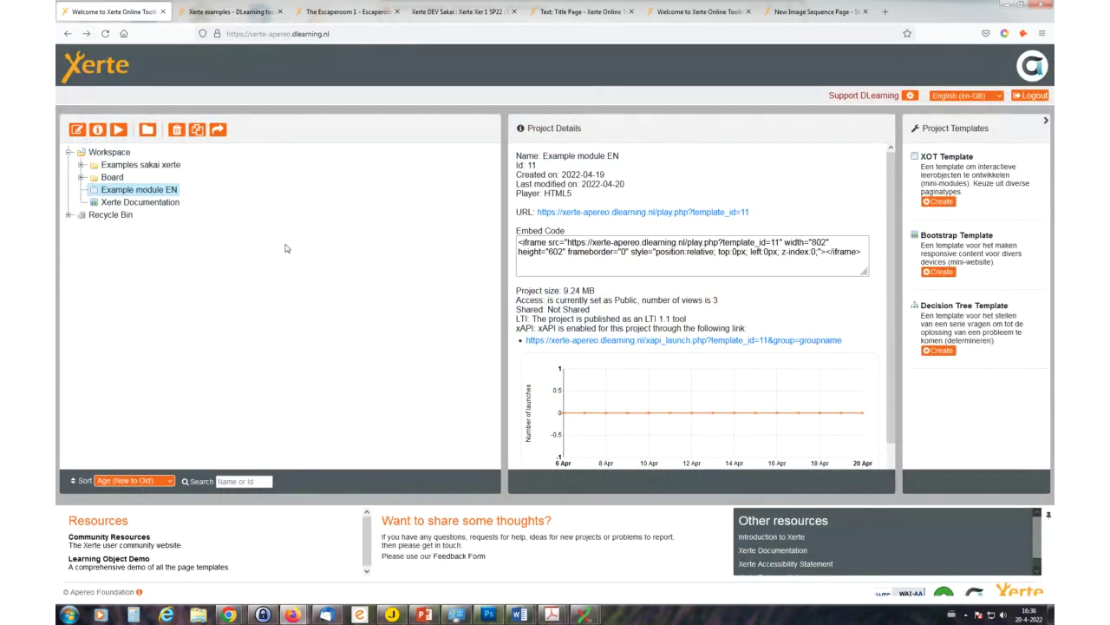
pyautogui.click(98, 131)
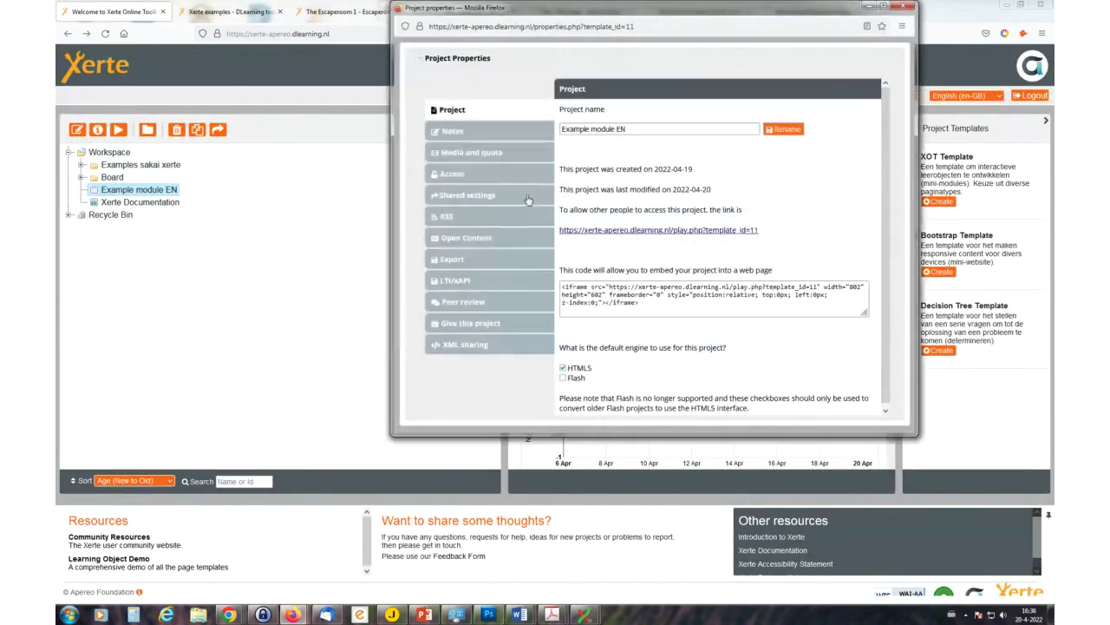
pyautogui.click(459, 285)
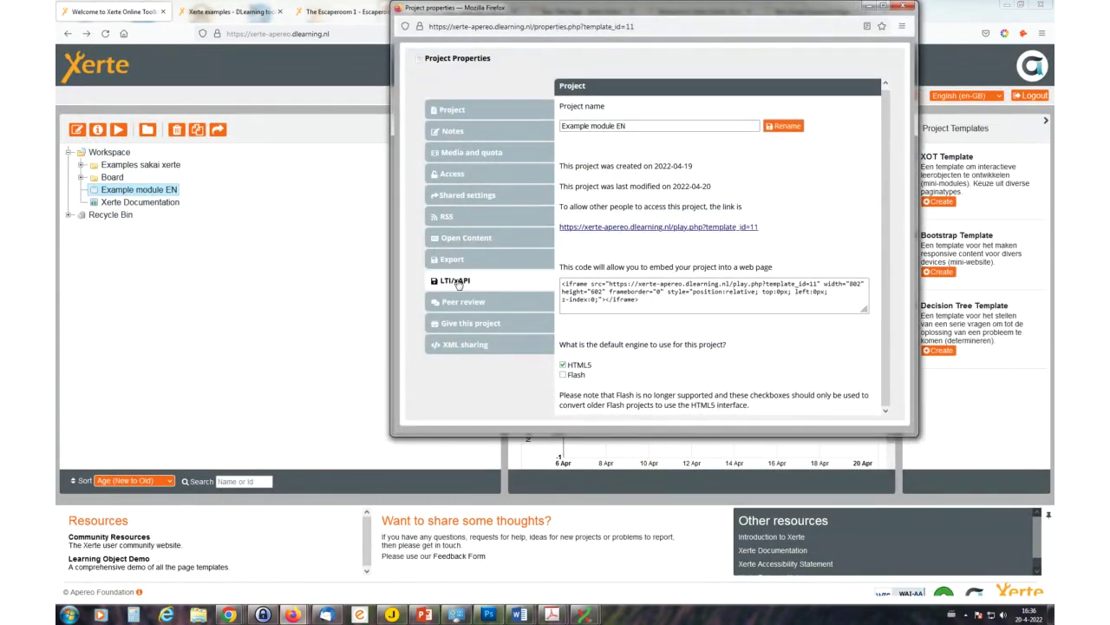
pyautogui.scroll(-5, 698, 269)
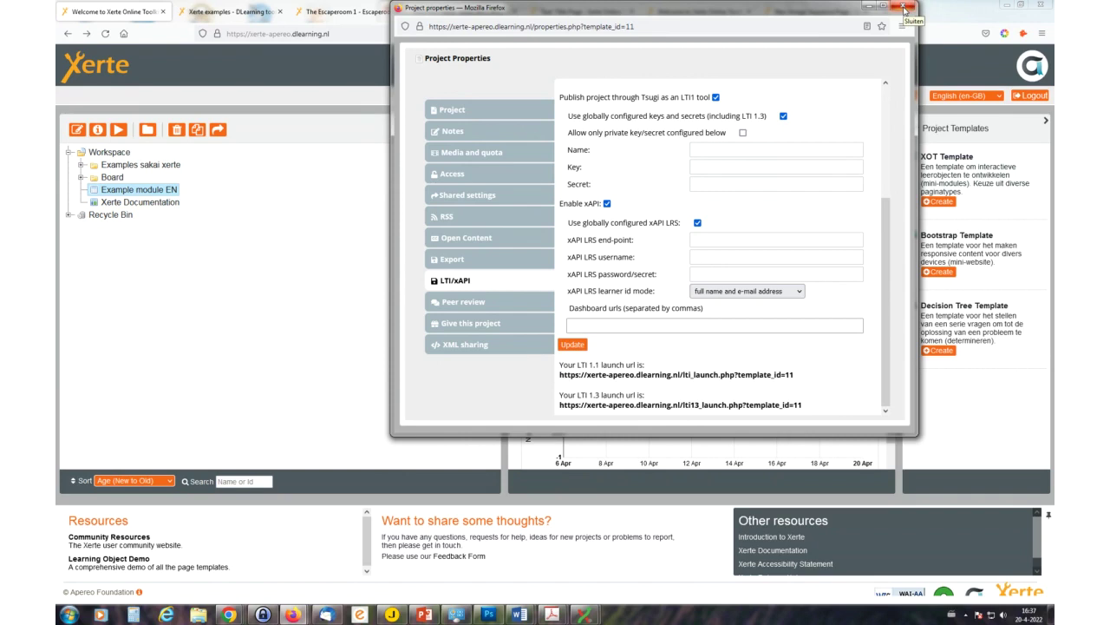
pyautogui.click(904, 7)
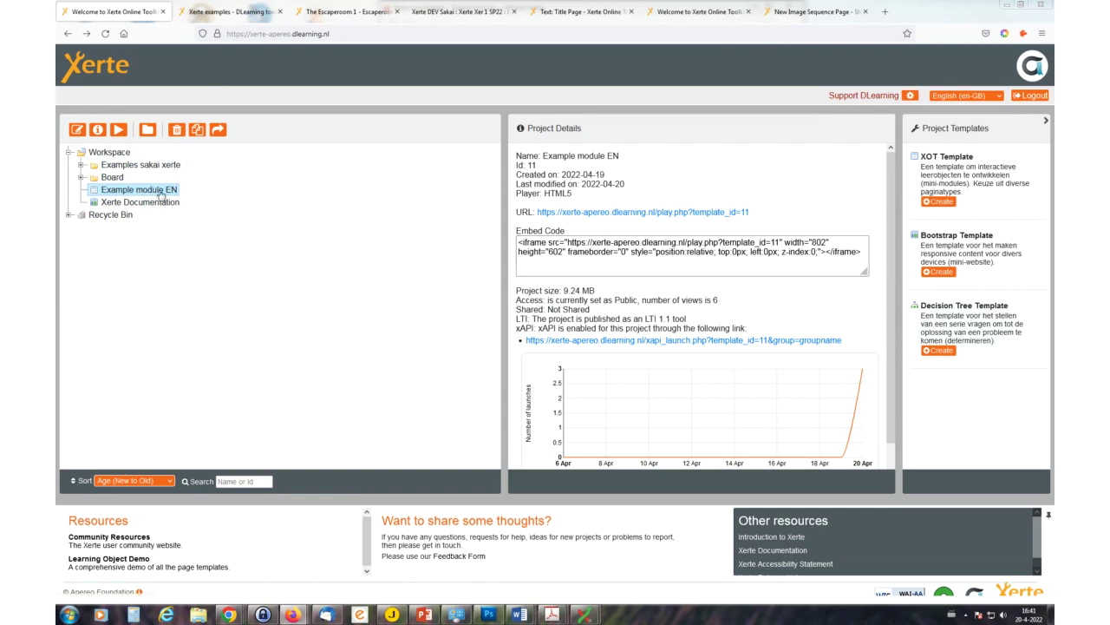
# - In Example module EN's Shared settings, search for a site user by name and add them
pyautogui.click(98, 130)
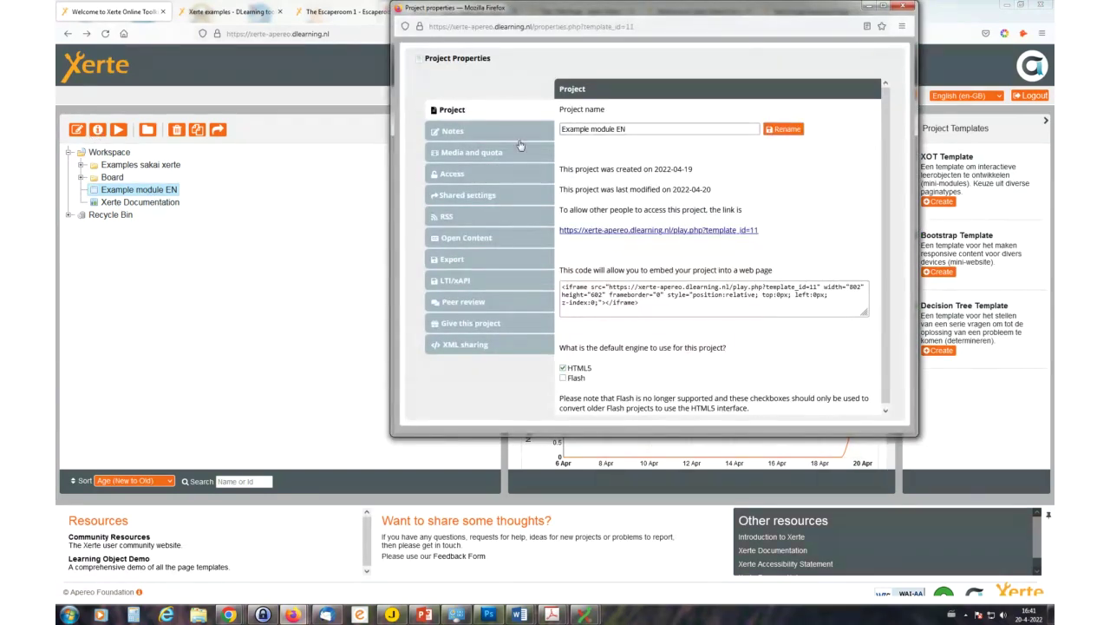
pyautogui.click(467, 197)
pyautogui.click(628, 134)
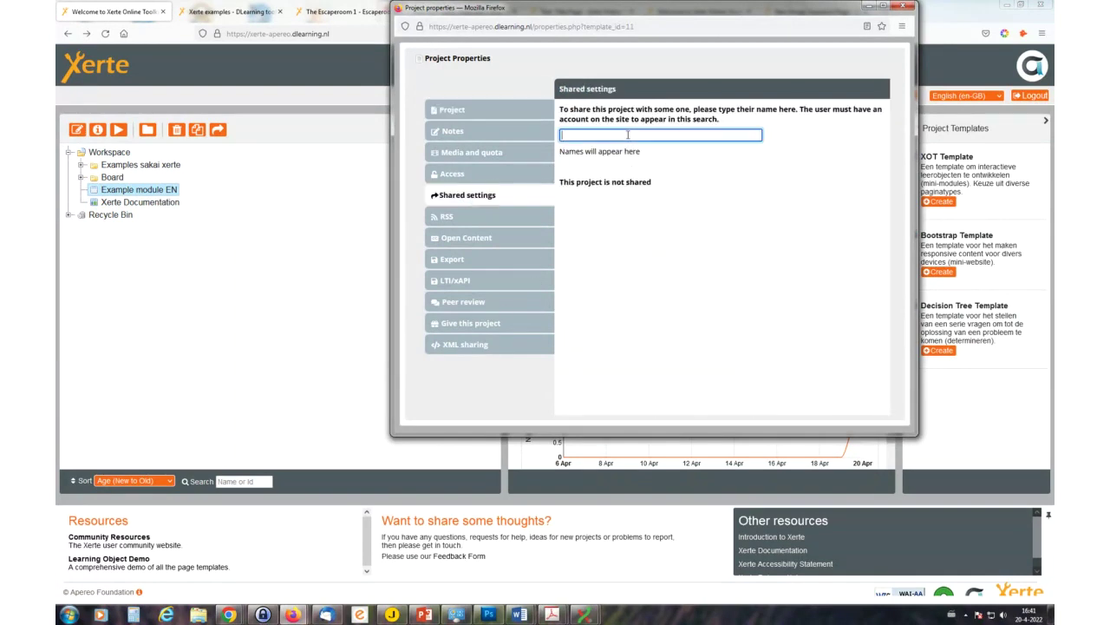
pyautogui.write('kenn')
pyautogui.press('BackSpace')
pyautogui.press('BackSpace')
pyautogui.press('BackSpace')
pyautogui.press('BackSpace')
pyautogui.write('Jo')
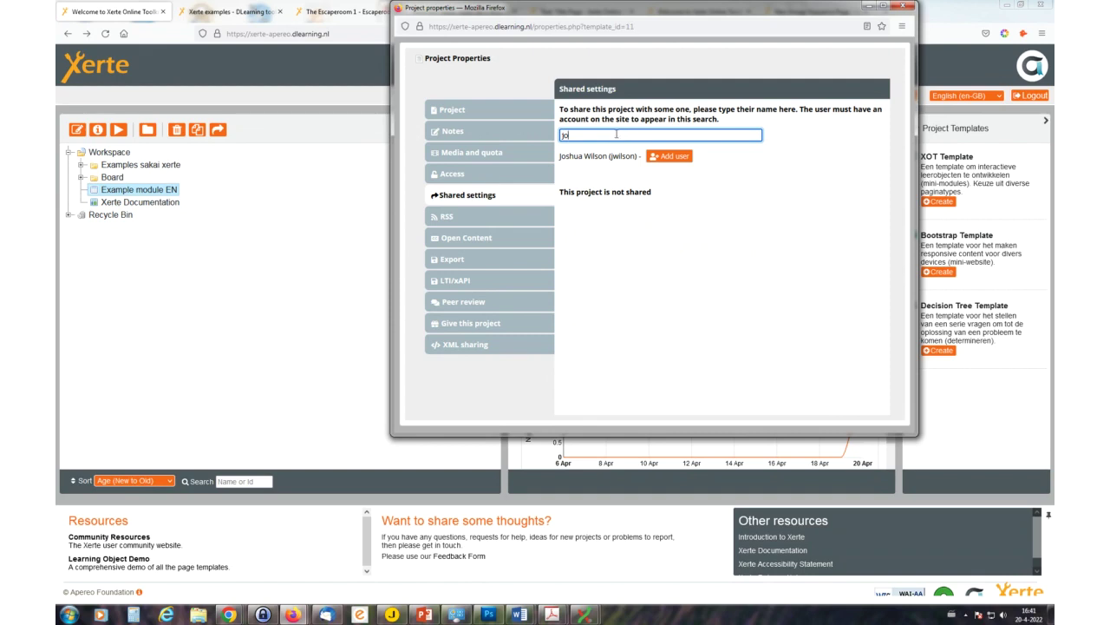
pyautogui.click(675, 159)
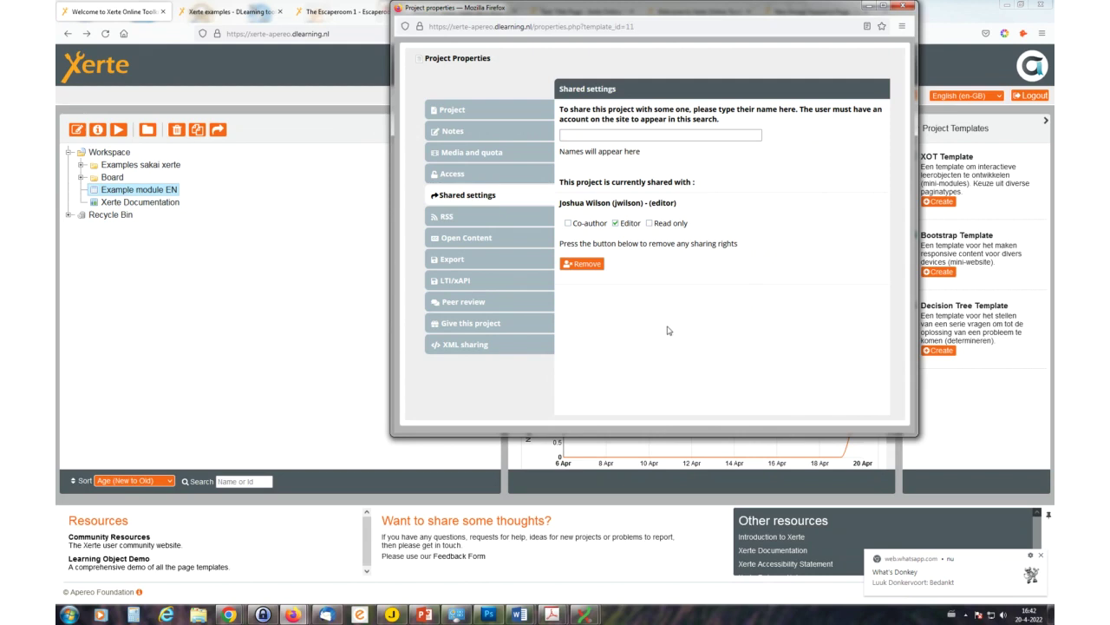
# - Try Read only, Editor and Co-author rights for the shared user, leaving Editor selected
pyautogui.click(651, 223)
pyautogui.click(615, 224)
pyautogui.click(569, 224)
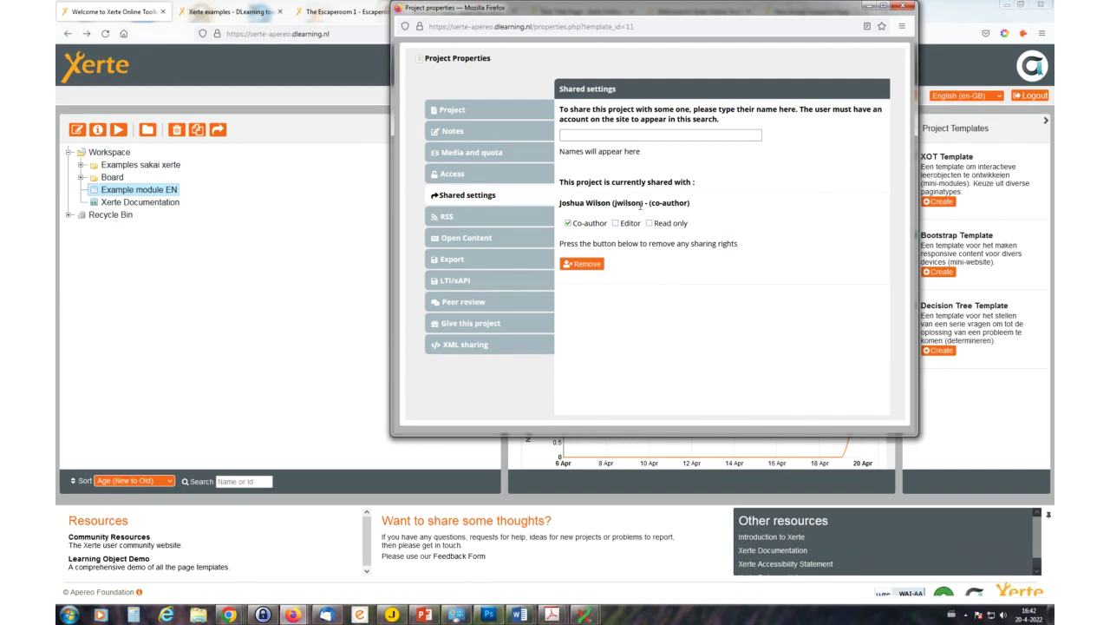
pyautogui.click(616, 224)
pyautogui.click(463, 328)
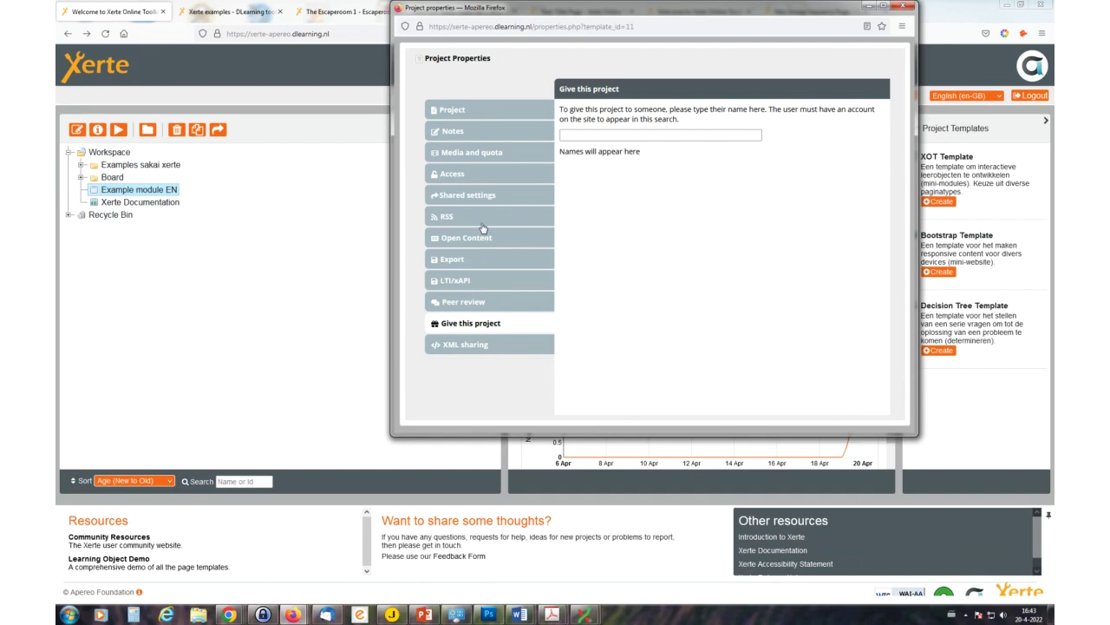
# - Show the Peer review tab with peer review off, moving the properties window down-left
pyautogui.click(478, 309)
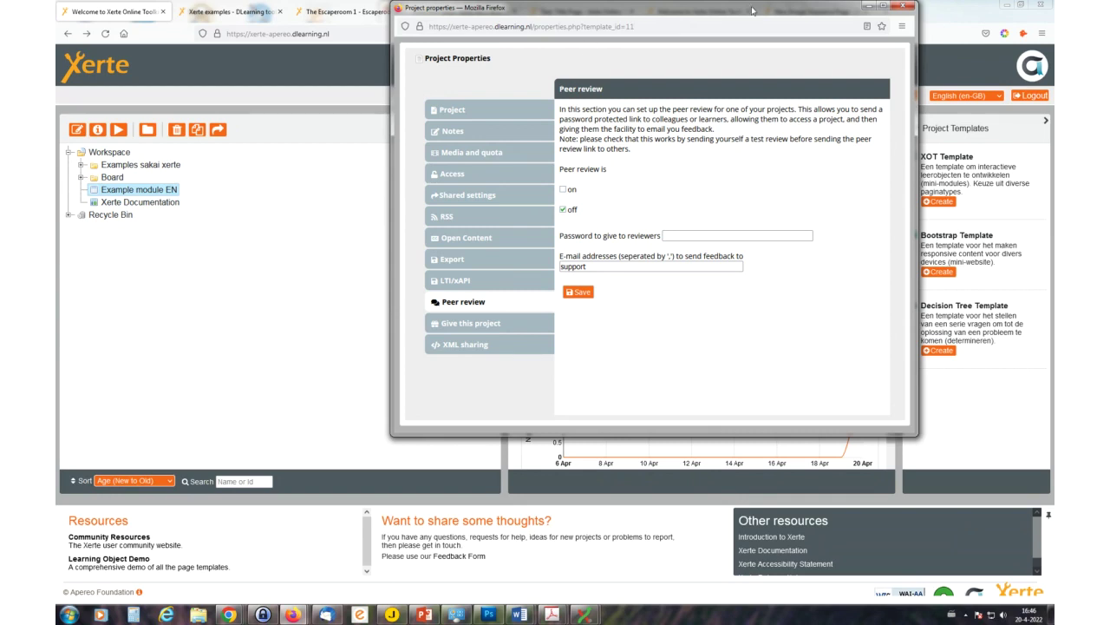
pyautogui.moveTo(768, 4); pyautogui.dragTo(600, 94)
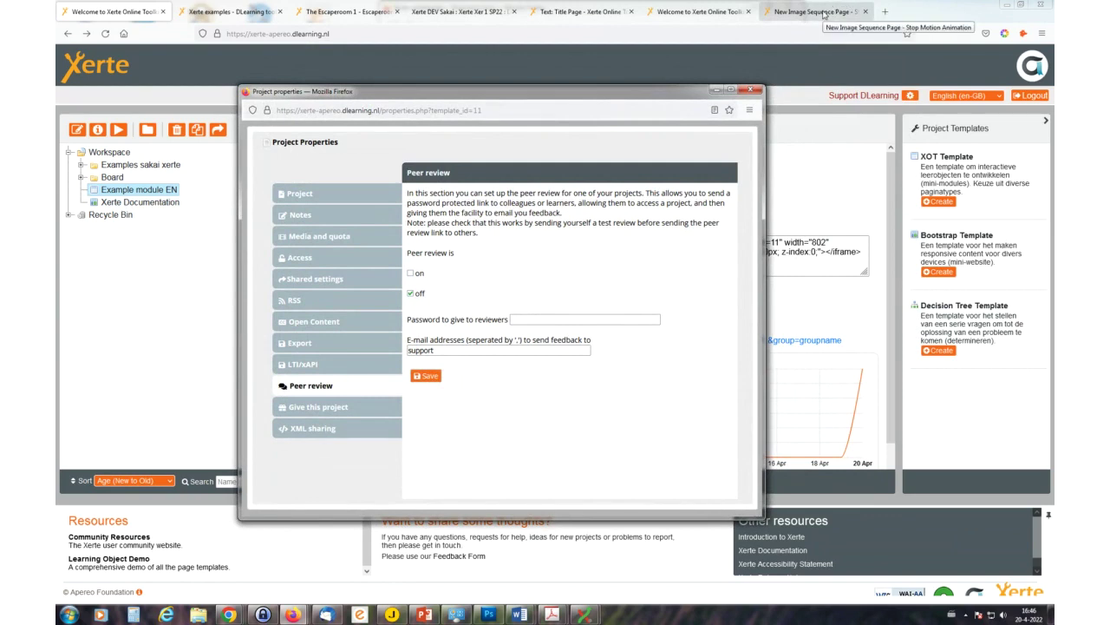
# - Select the Page Types module's web address, then the Xerte examples module's web address
pyautogui.click(825, 14)
pyautogui.click(715, 18)
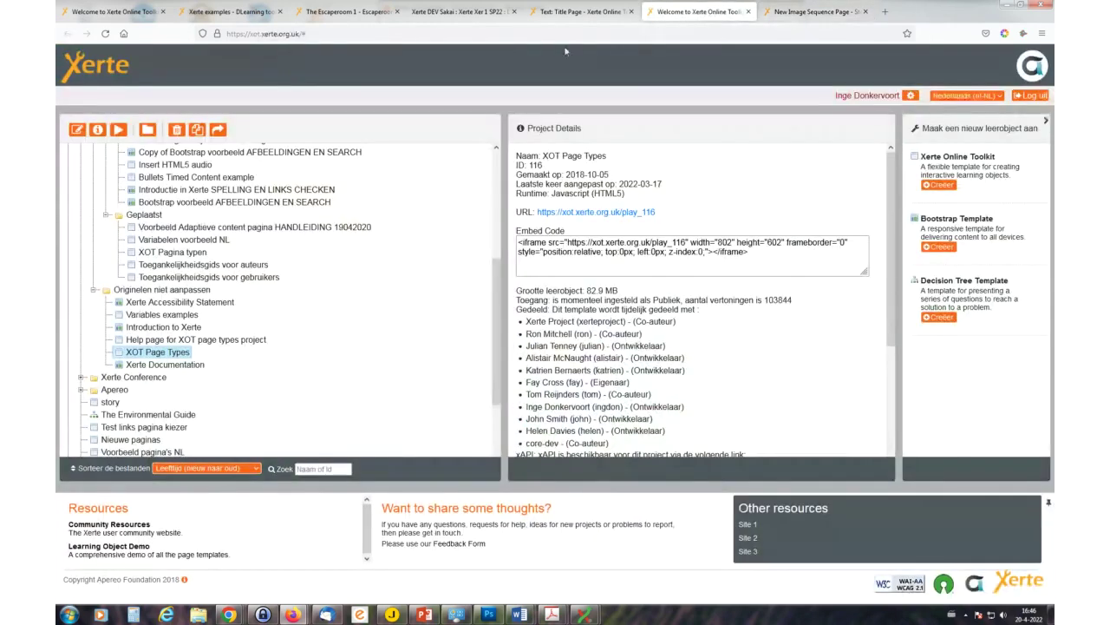
pyautogui.click(588, 13)
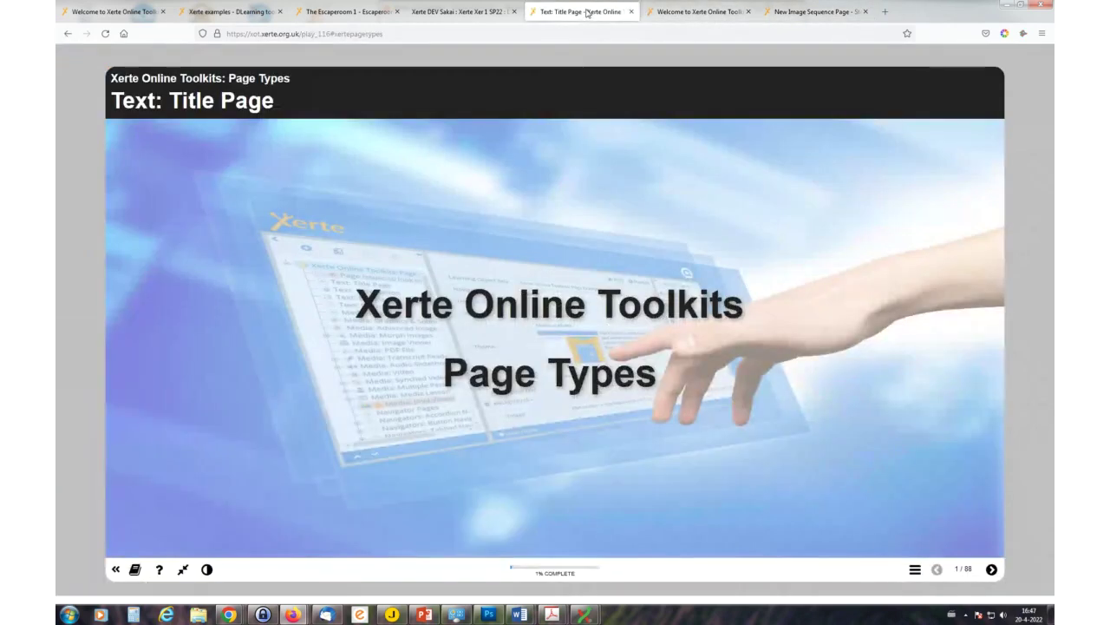
pyautogui.click(398, 32)
pyautogui.click(397, 33)
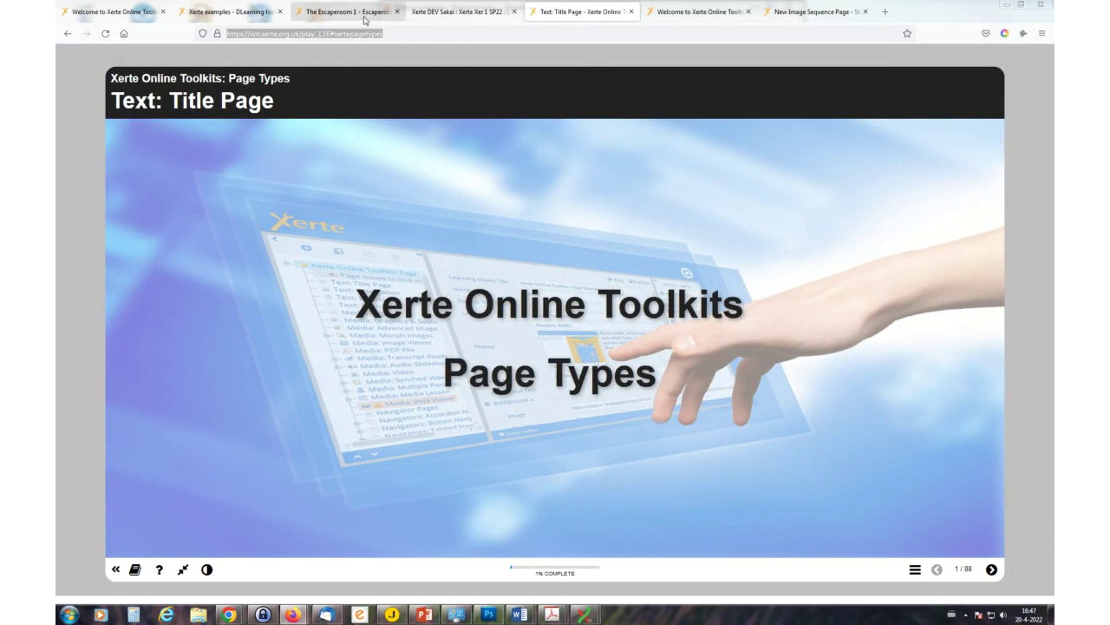
pyautogui.click(240, 12)
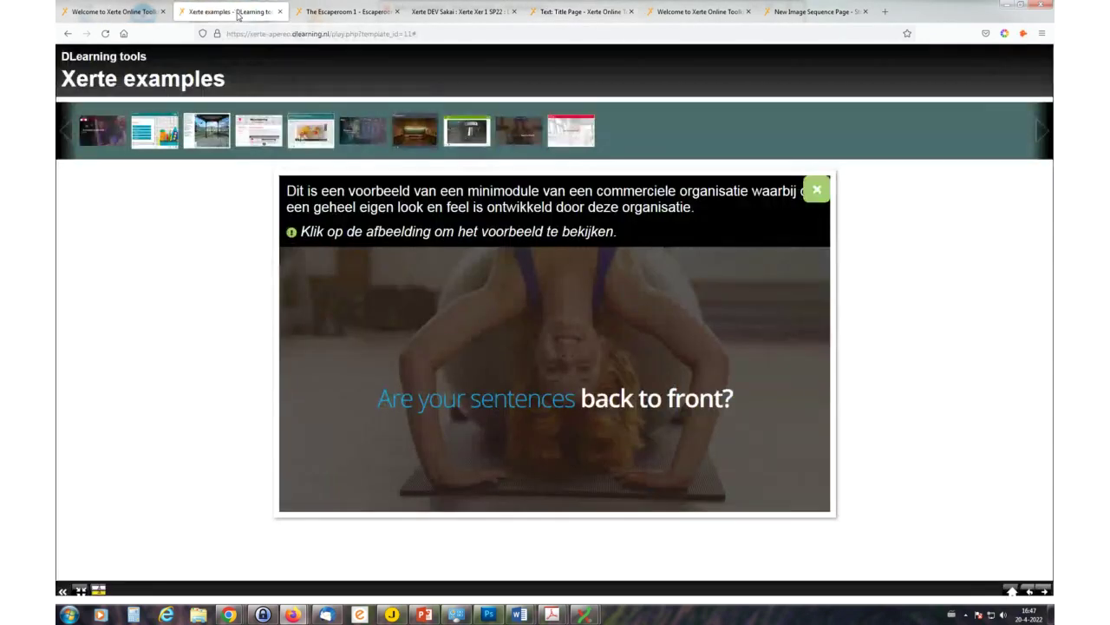
pyautogui.click(444, 32)
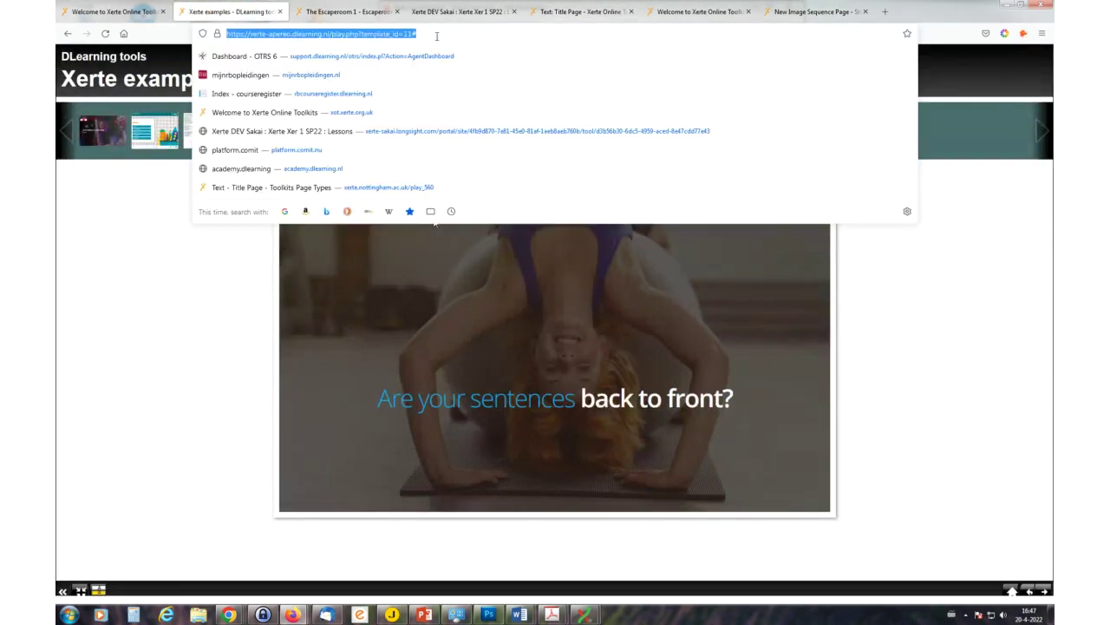